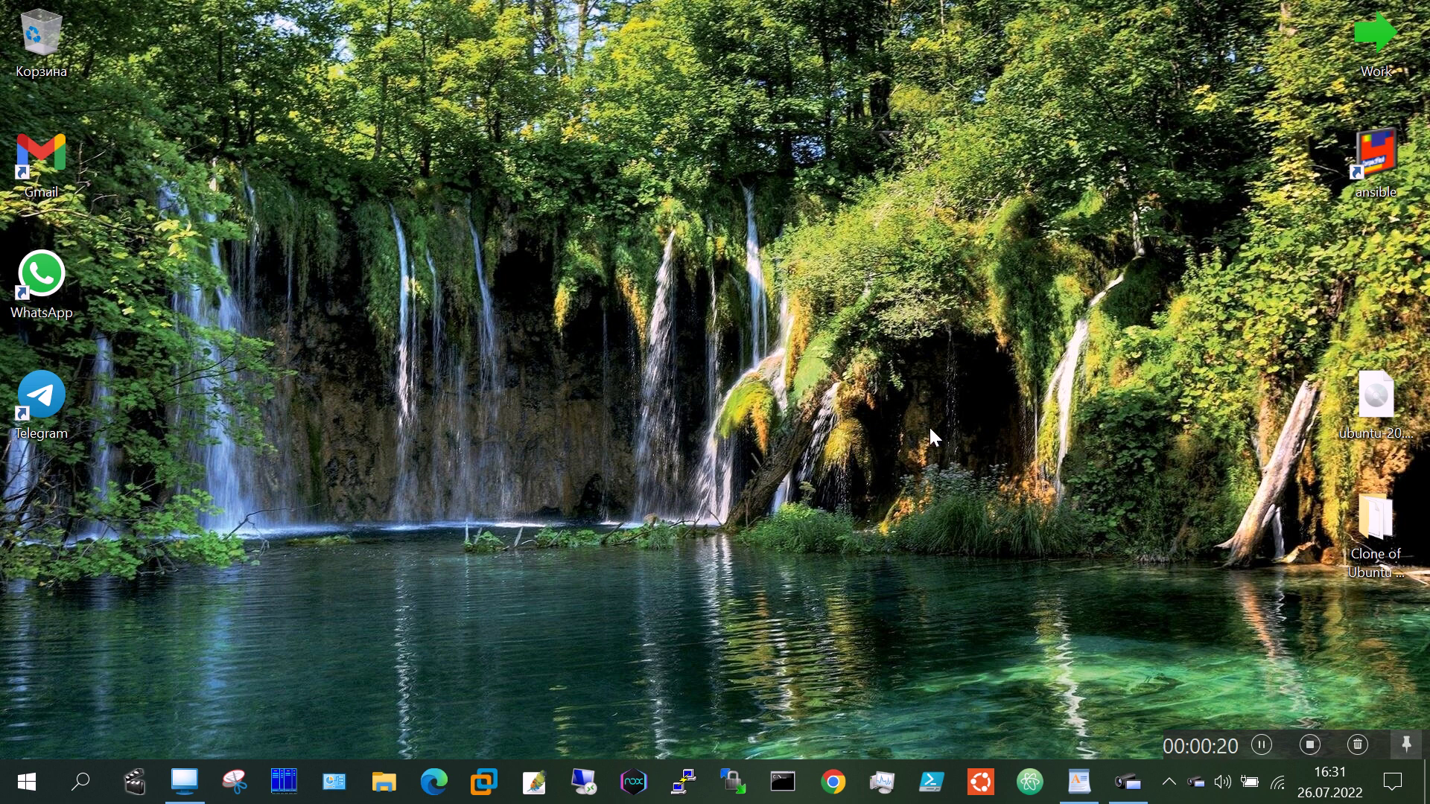
Step: Select the Ubuntu ISO on the desktop and launch VMware Workstation
click(1368, 400)
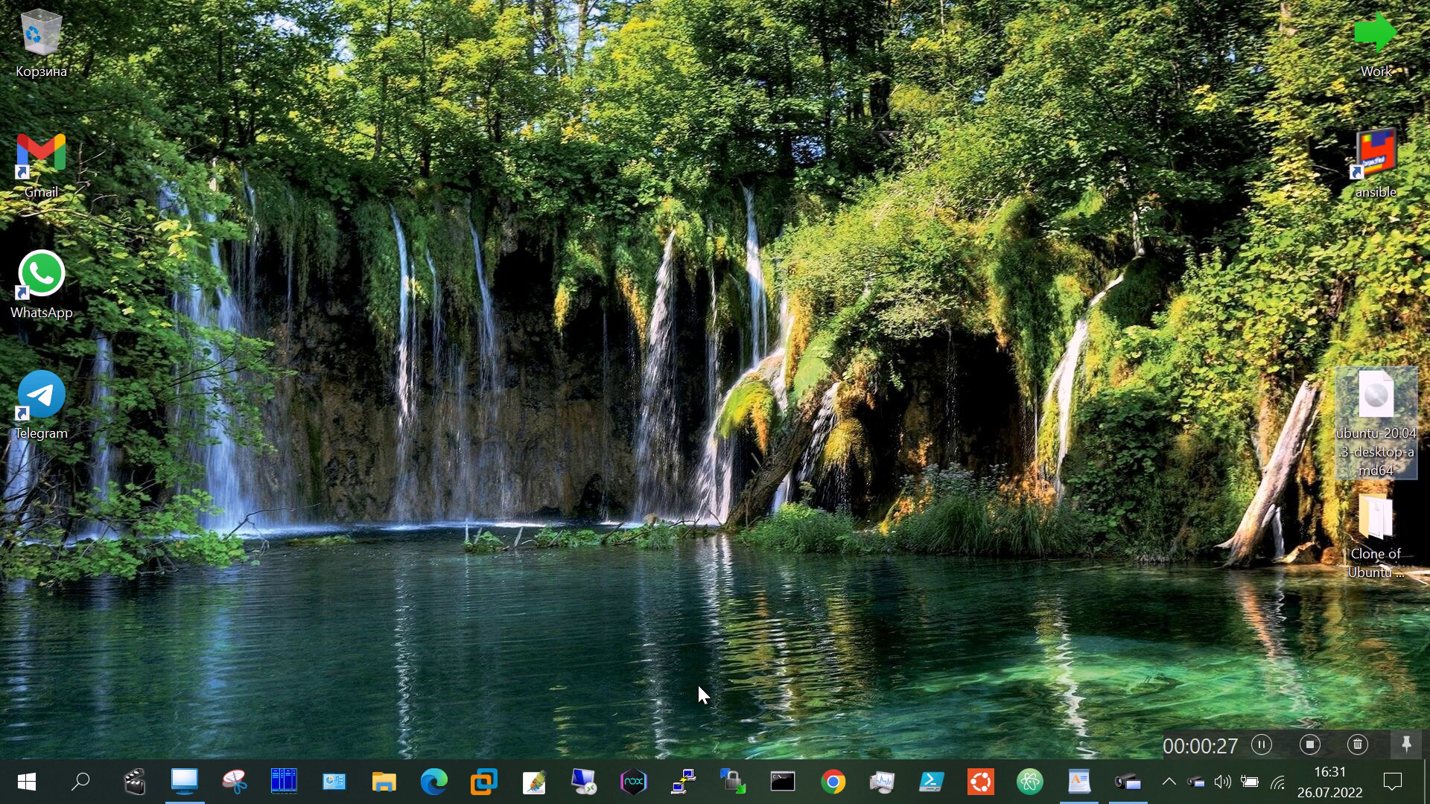
click(482, 782)
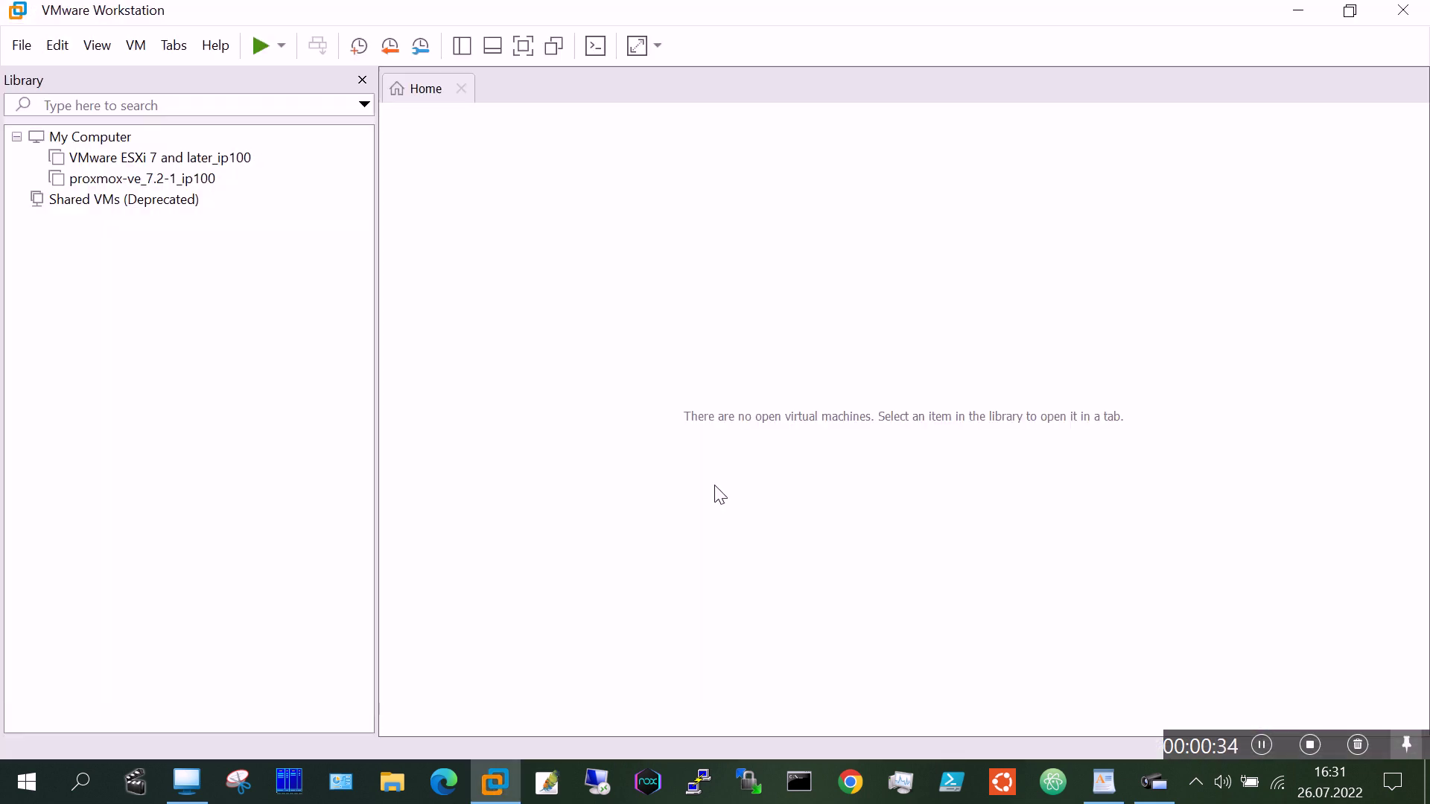
Step: Select proxmox-ve_7.2-1_ip100 in the VMware library and power it on
click(247, 181)
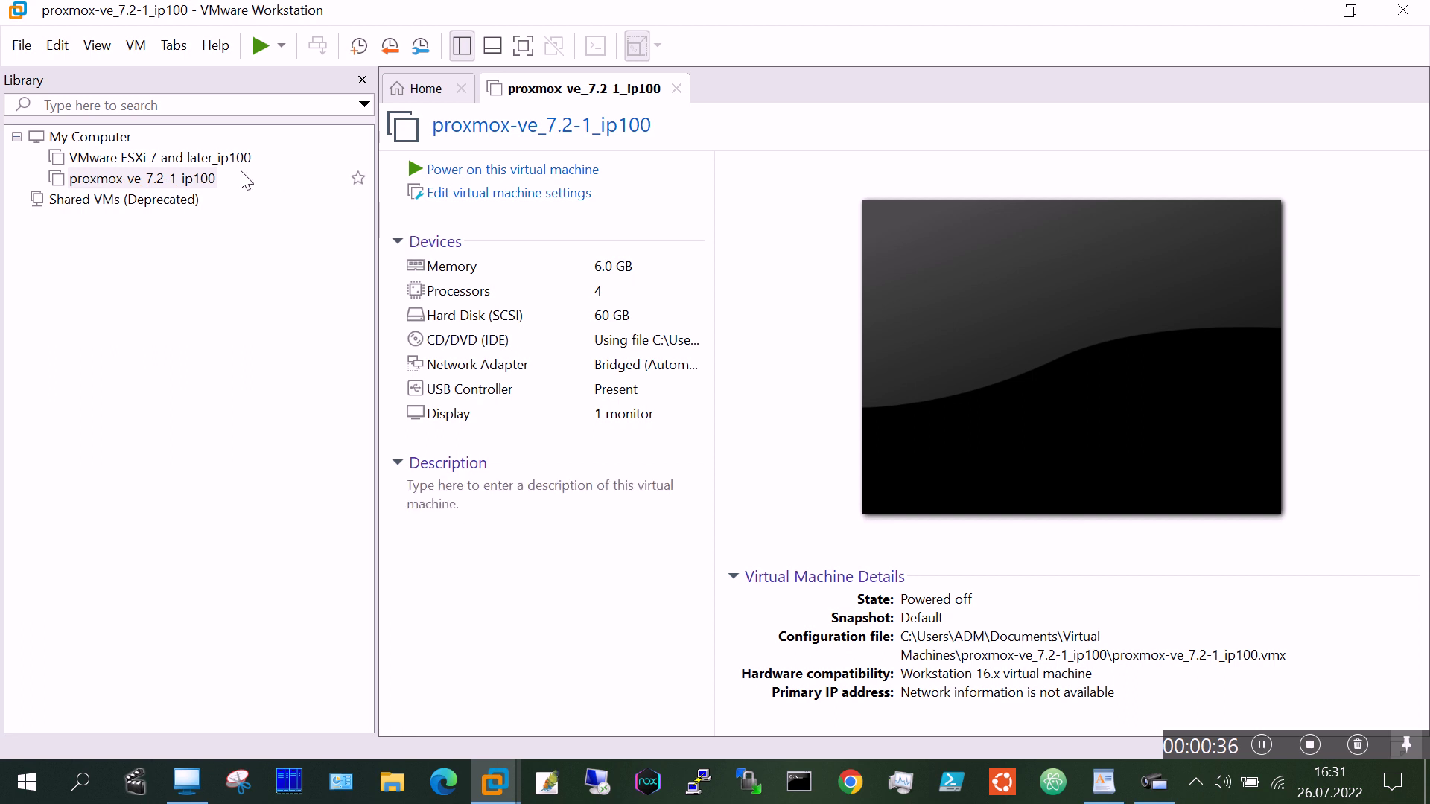
click(184, 181)
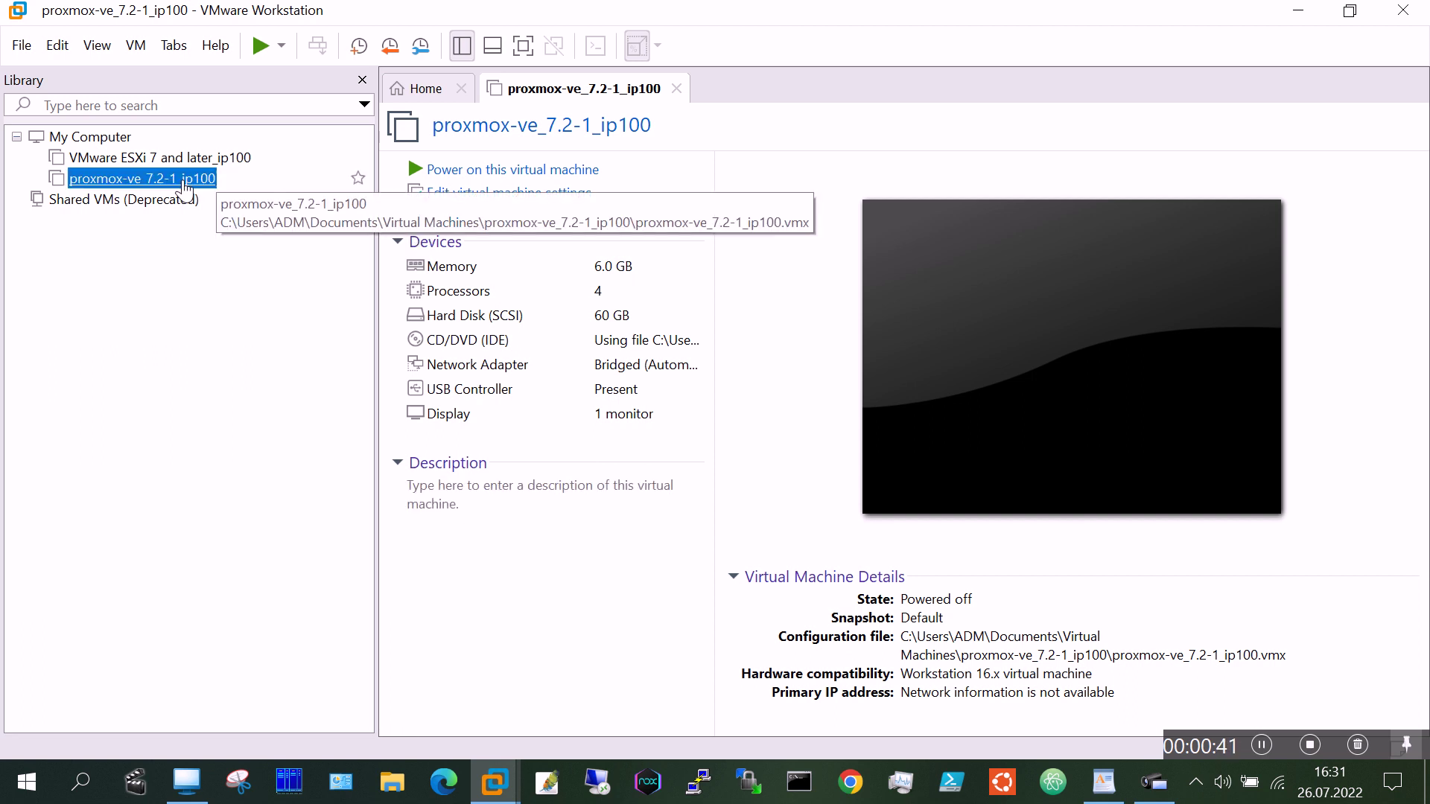
click(518, 172)
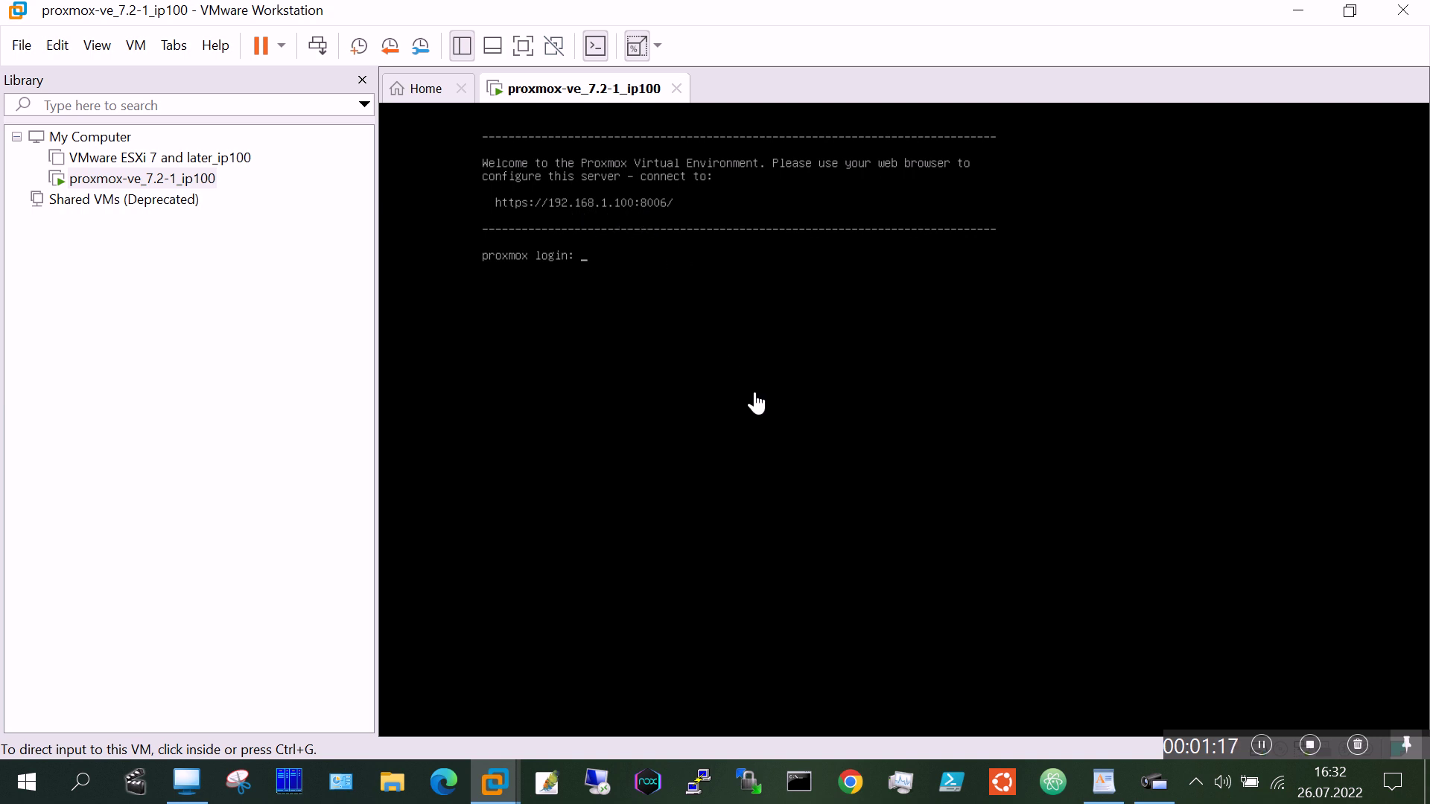
Step: Minimize VMware and load 192.168.1.100:8006 in Microsoft Edge
click(1298, 11)
click(443, 782)
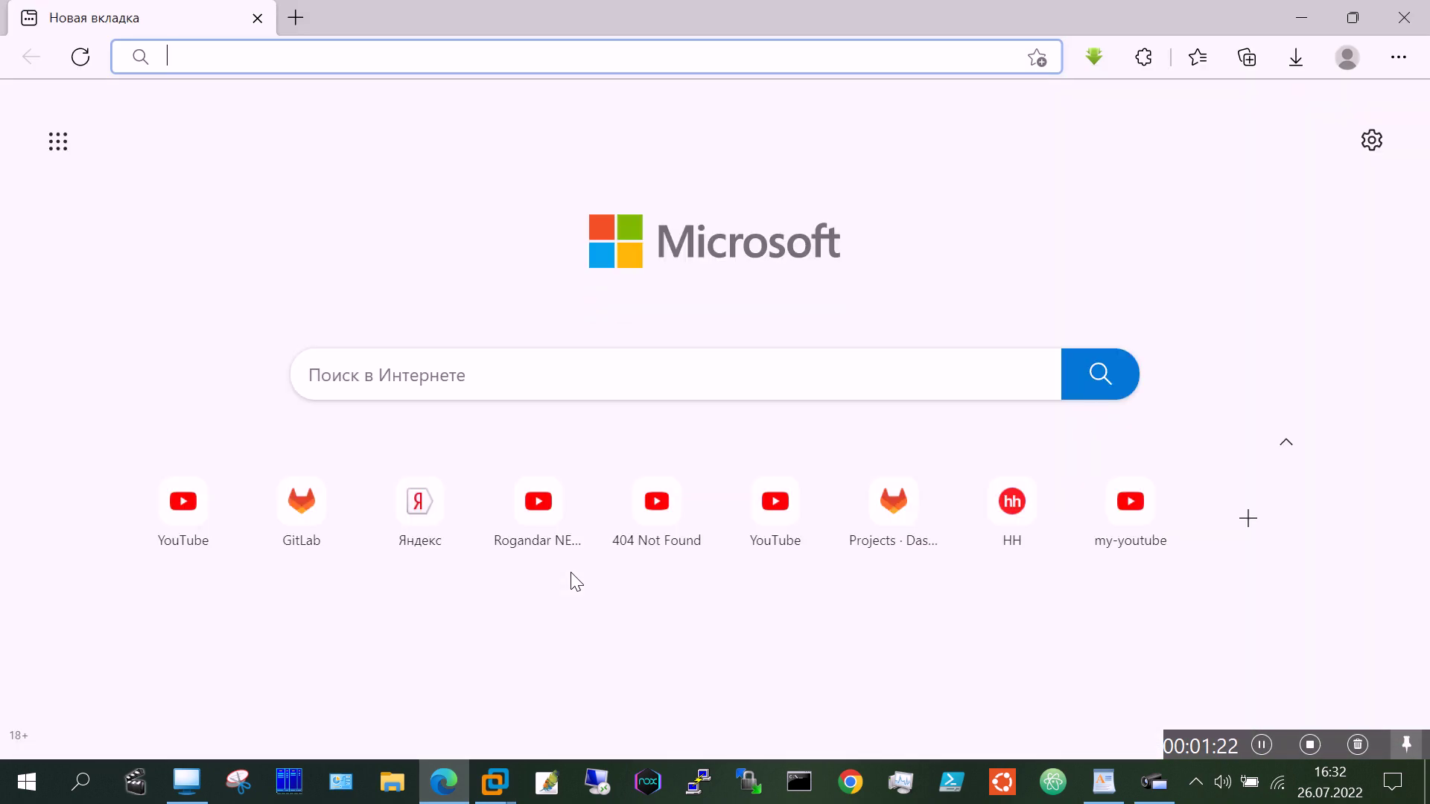
text(192.168)
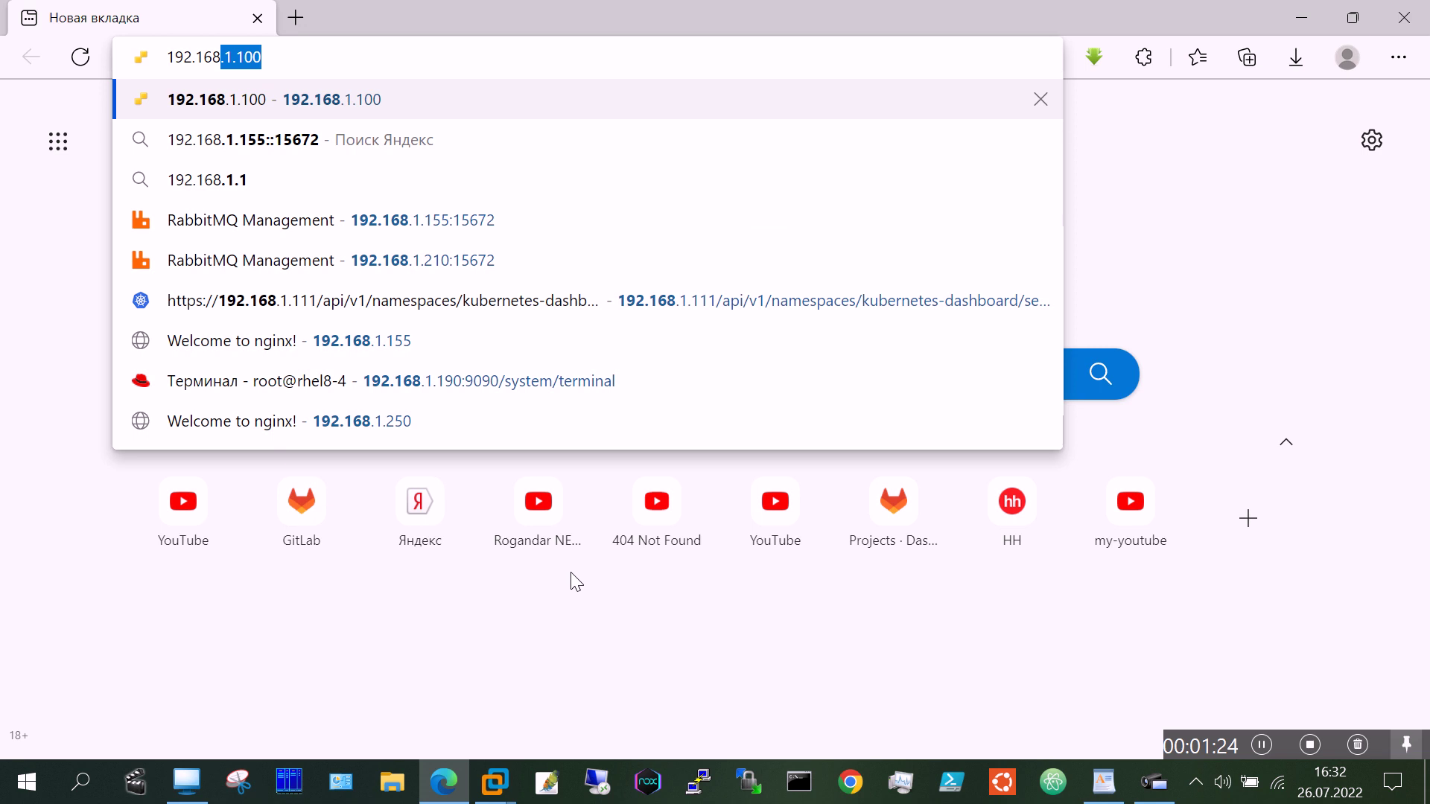
text(.1.100:)
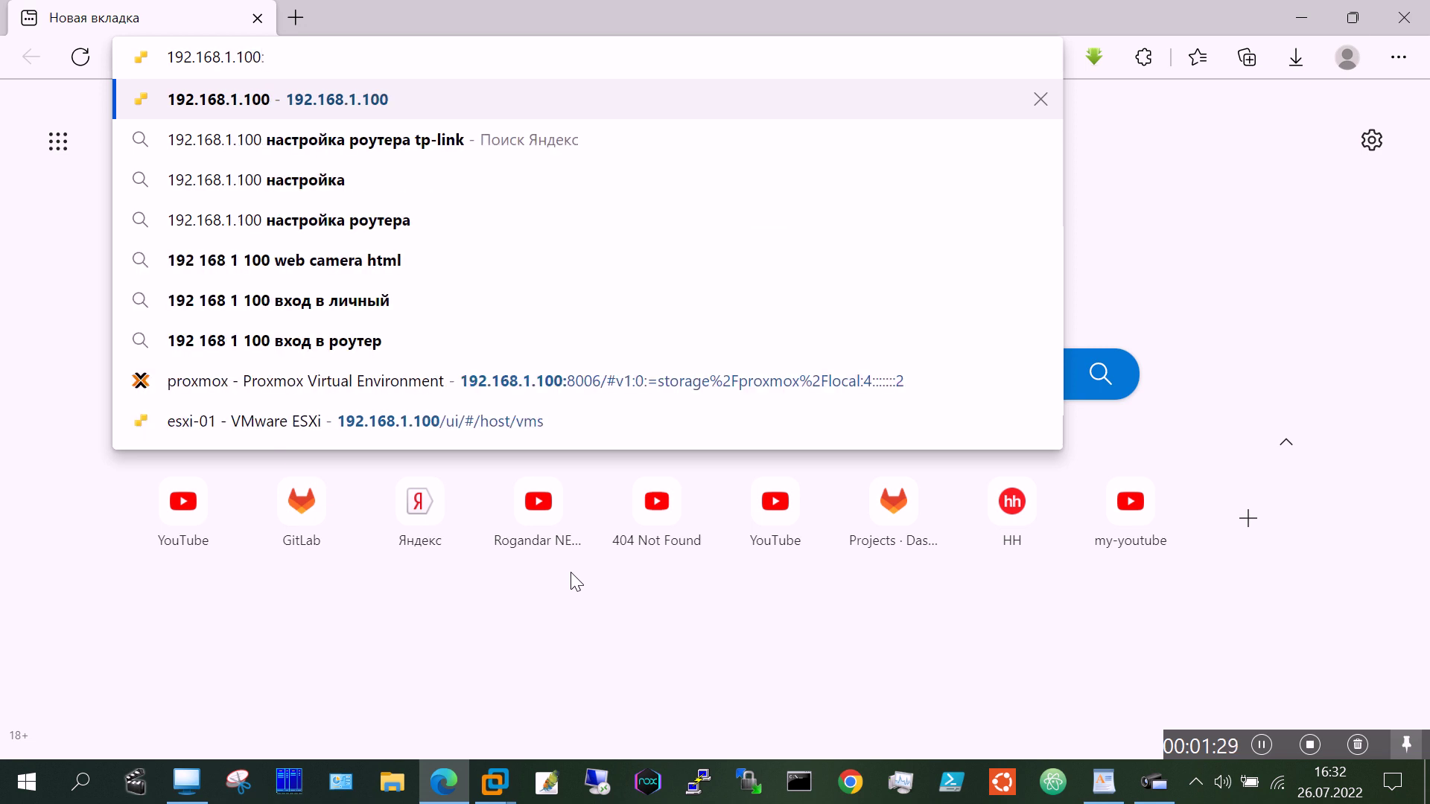
text(8006)
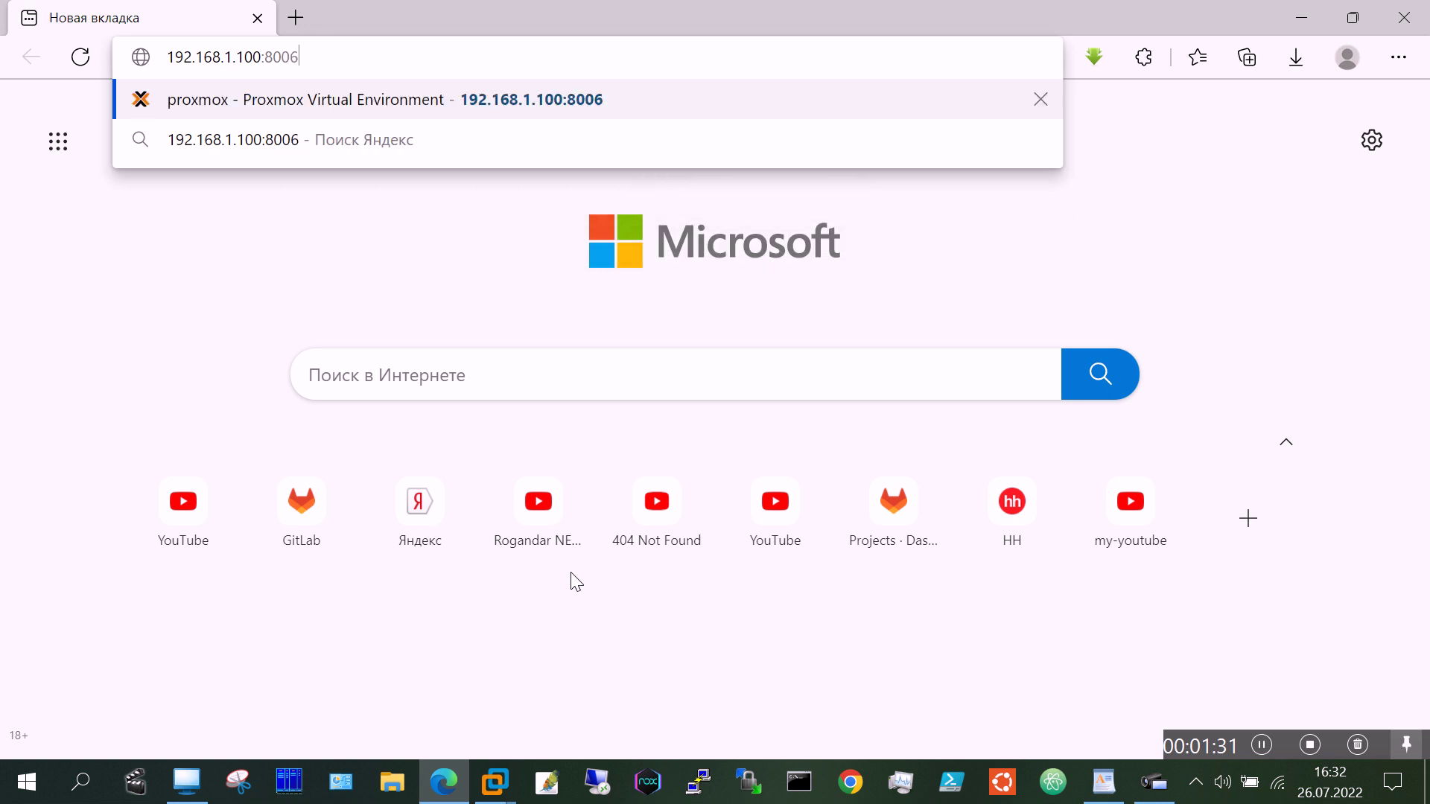
key(Return)
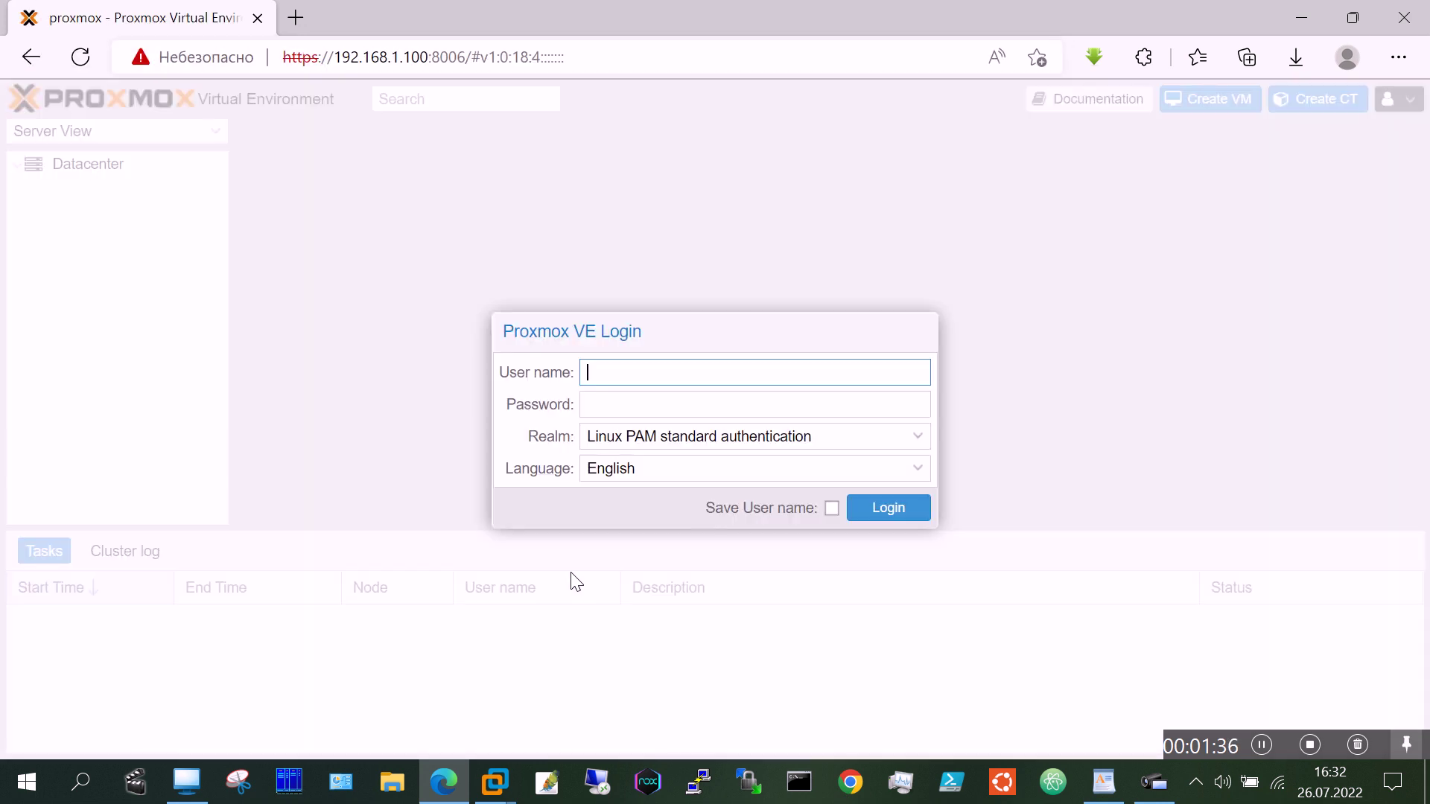
Step: Log in to Proxmox as root with the account password and dismiss the subscription notice
text(root)
key(Tab)
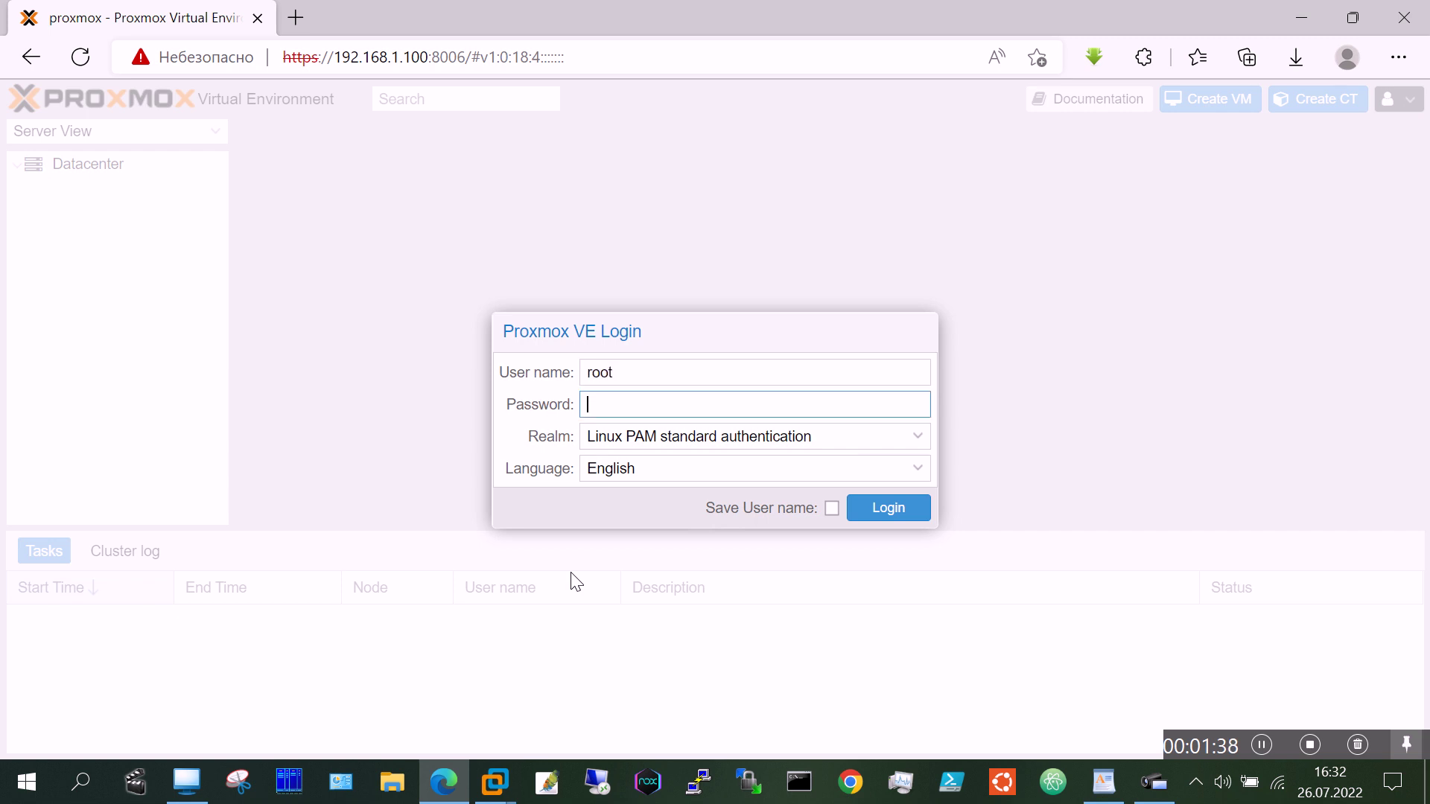
text(•••••••)
key(Return)
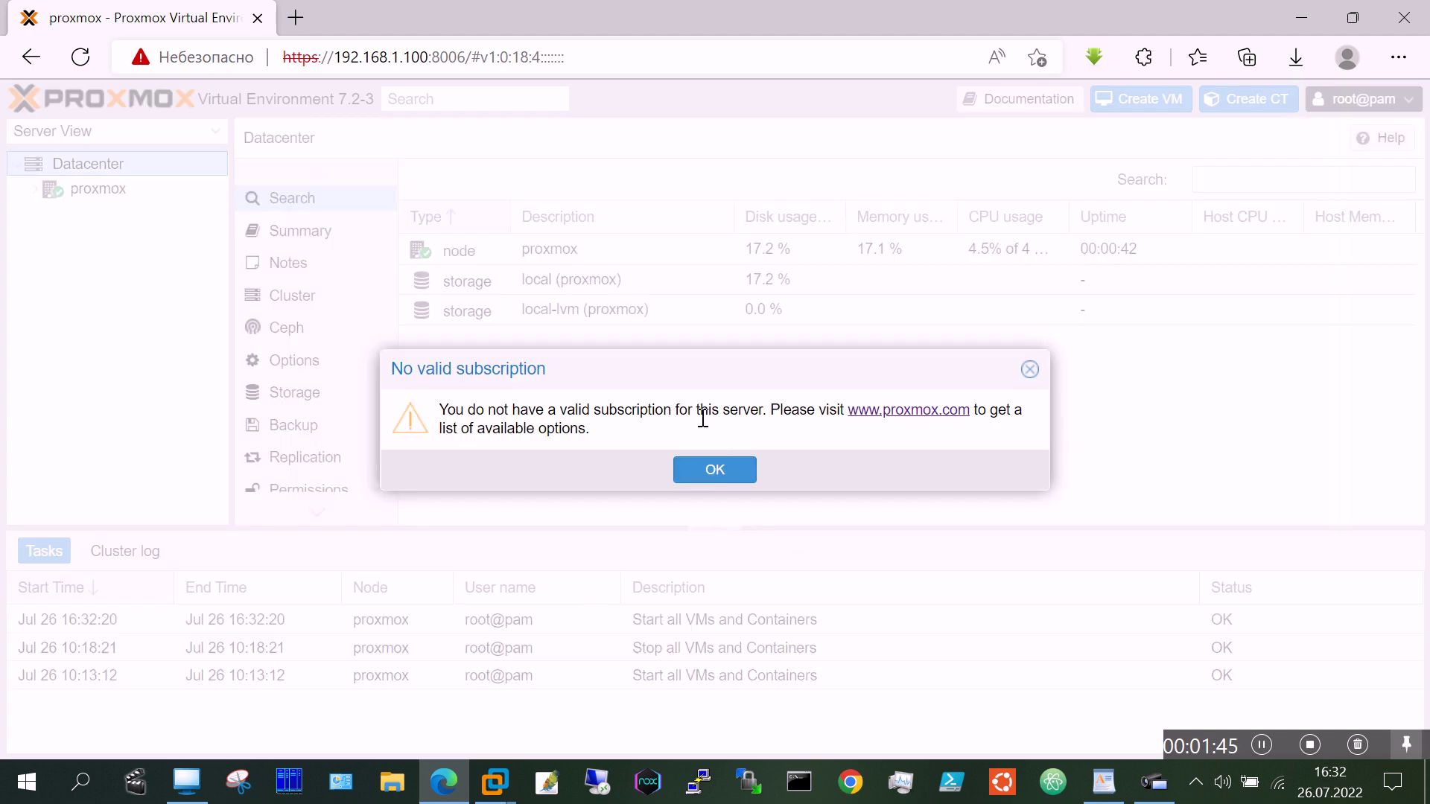
click(709, 470)
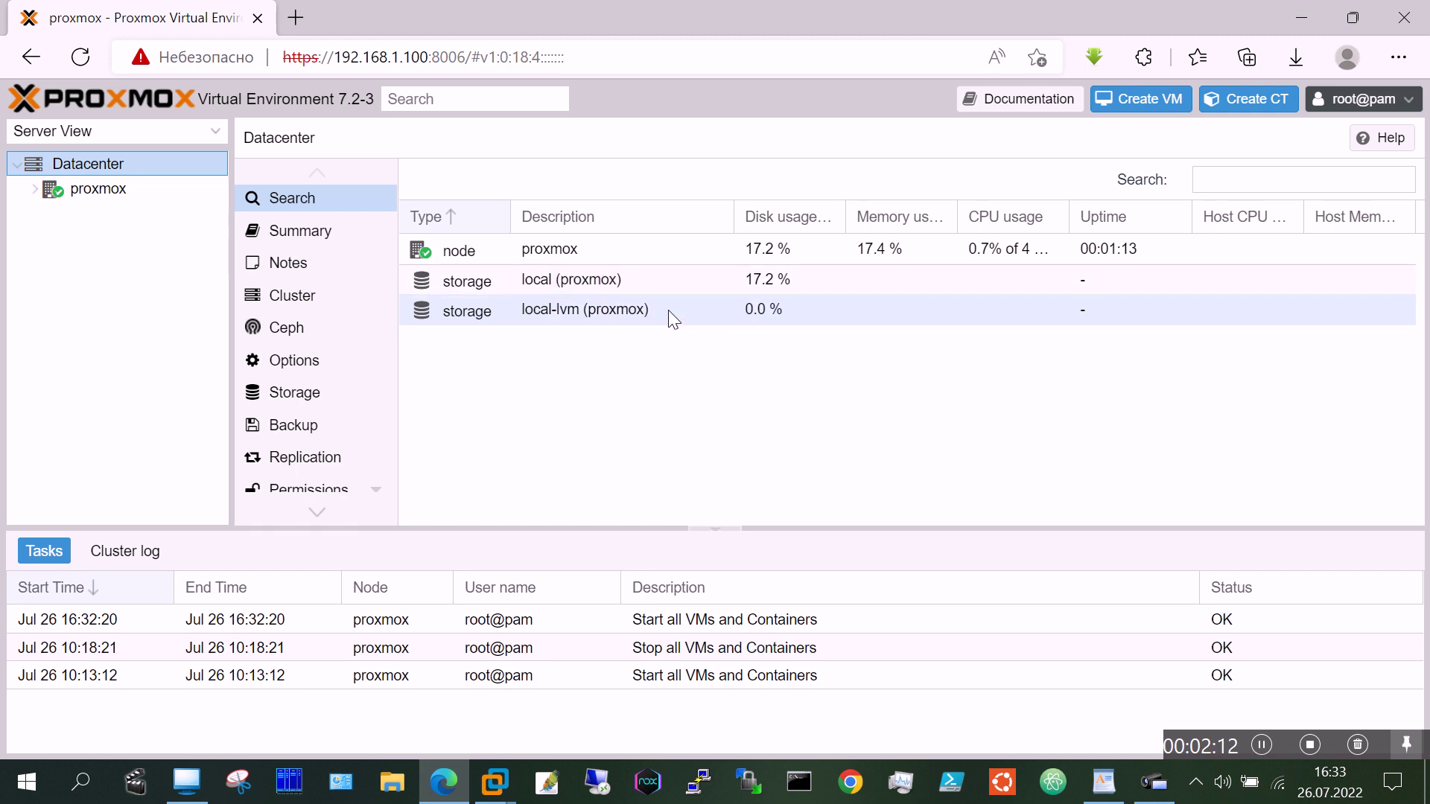
Step: Open the ISO Images list of the local (proxmox) storage
click(635, 280)
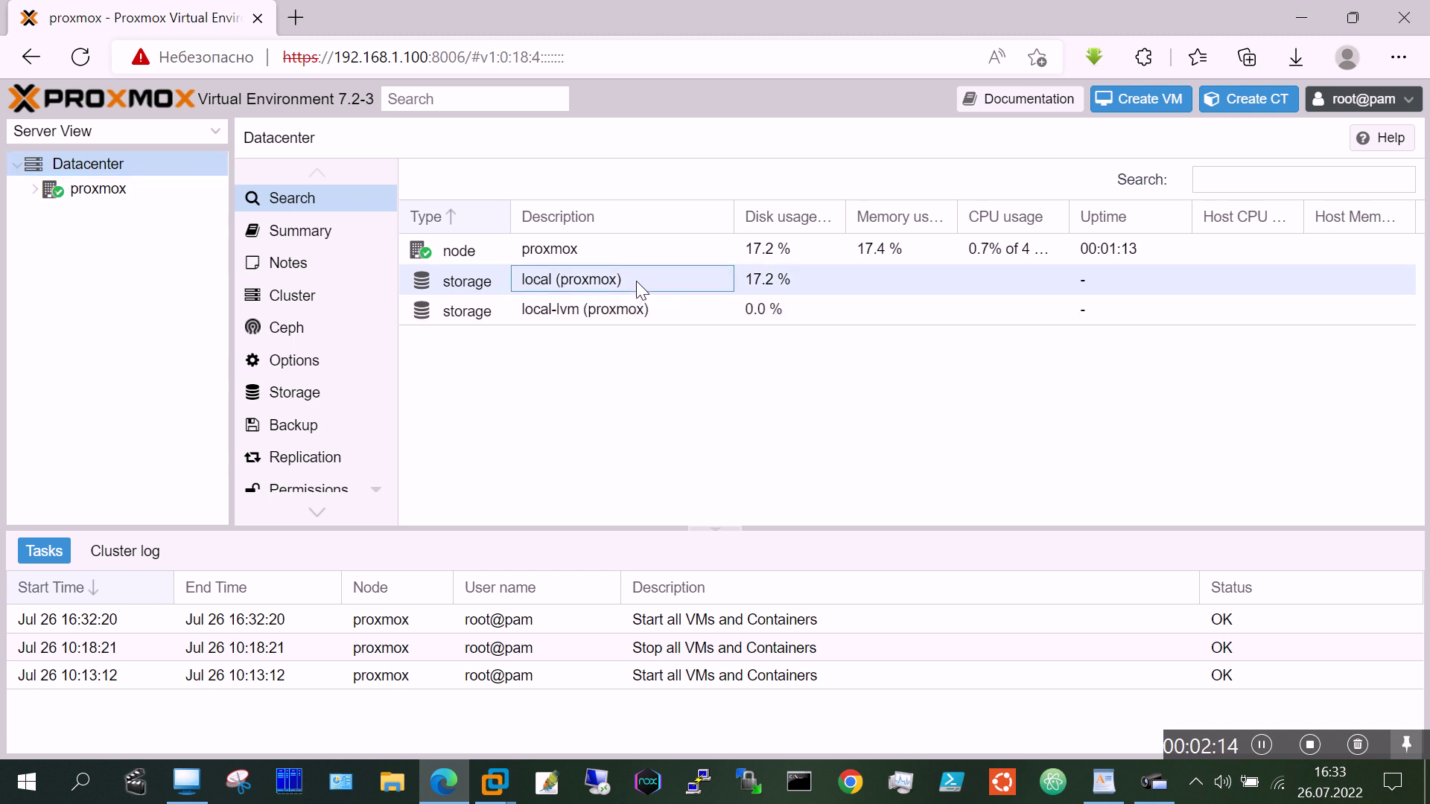
click(483, 282)
double_click(484, 281)
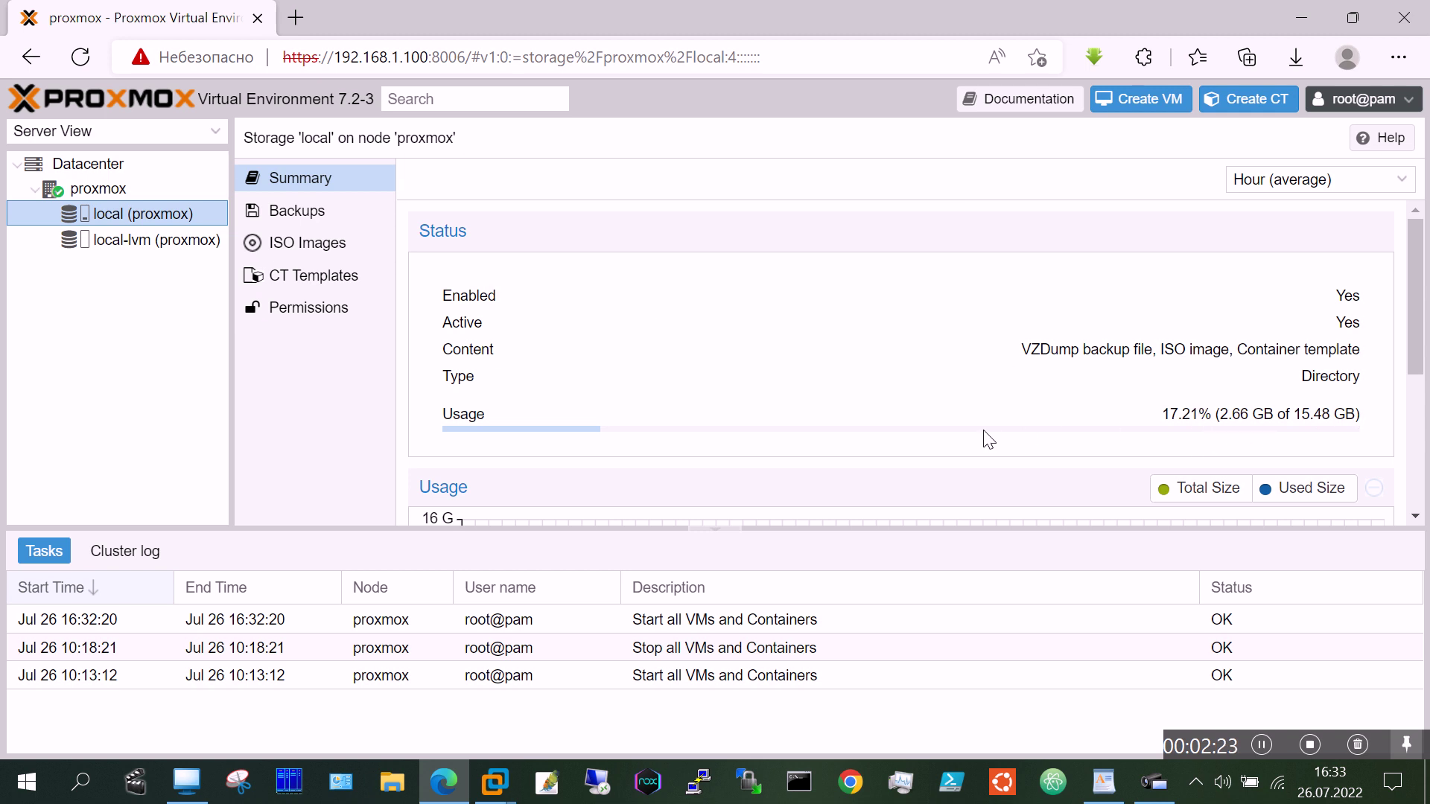
click(326, 246)
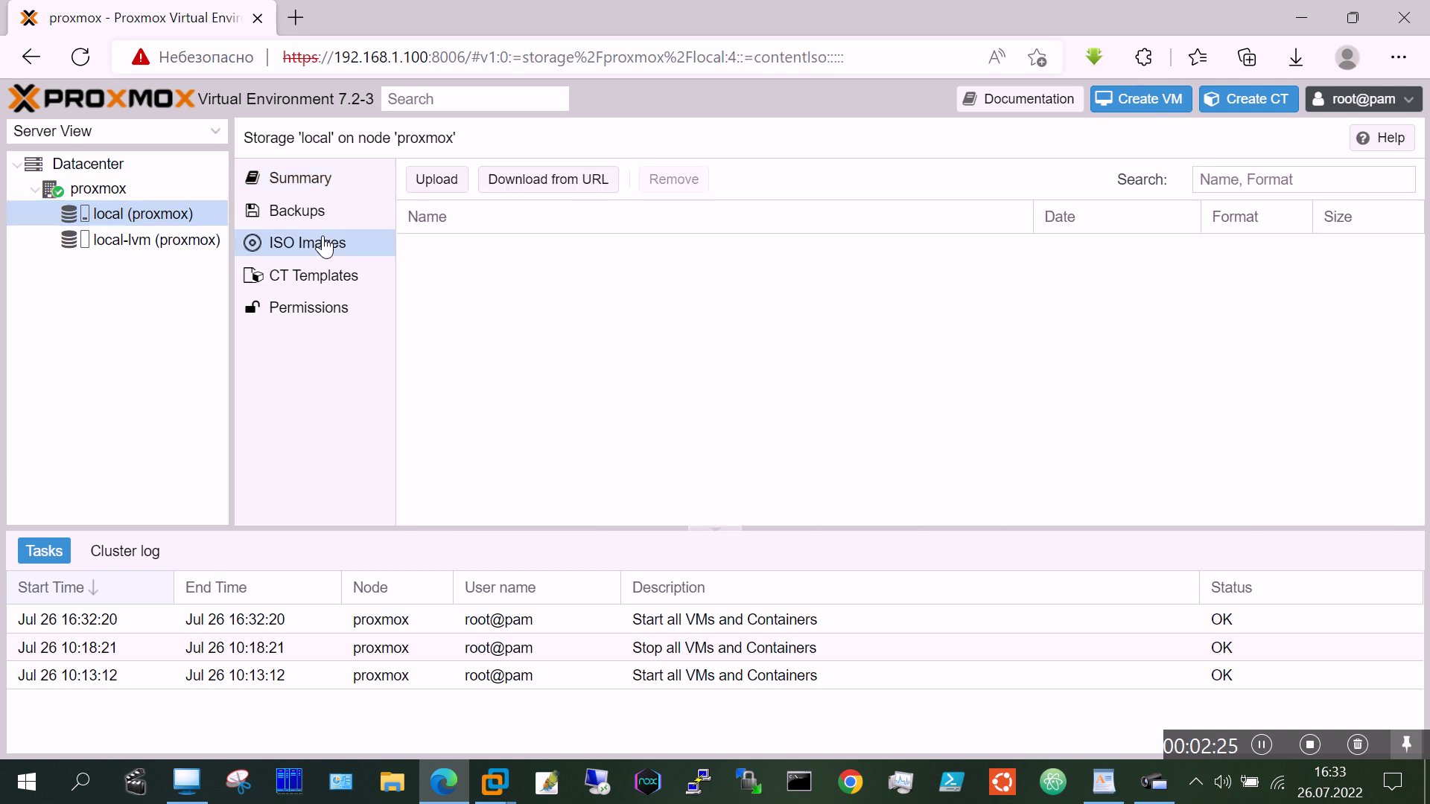
Step: Upload ubuntu-20.04.3-desktop-amd64.iso to the local storage
click(437, 182)
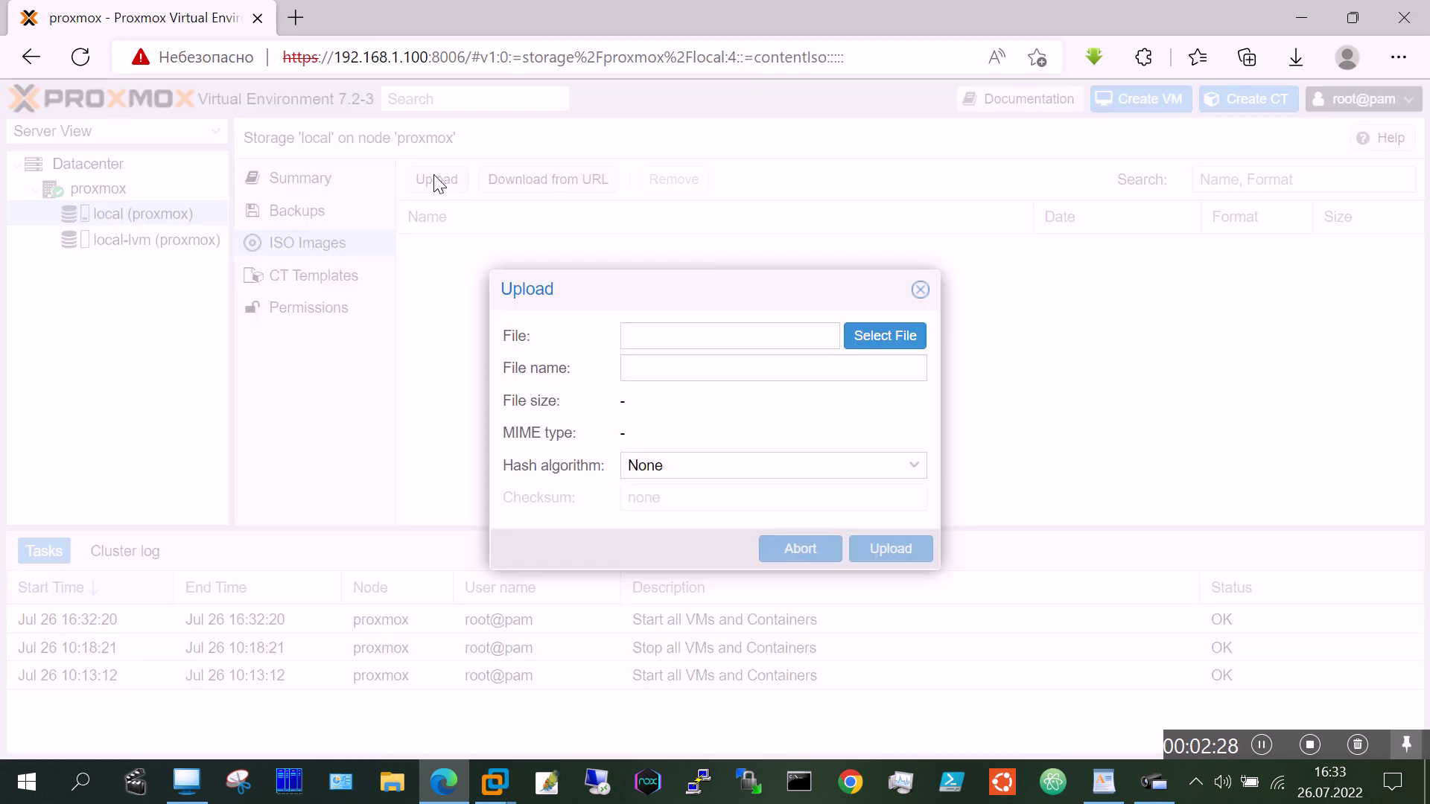
click(857, 336)
click(673, 187)
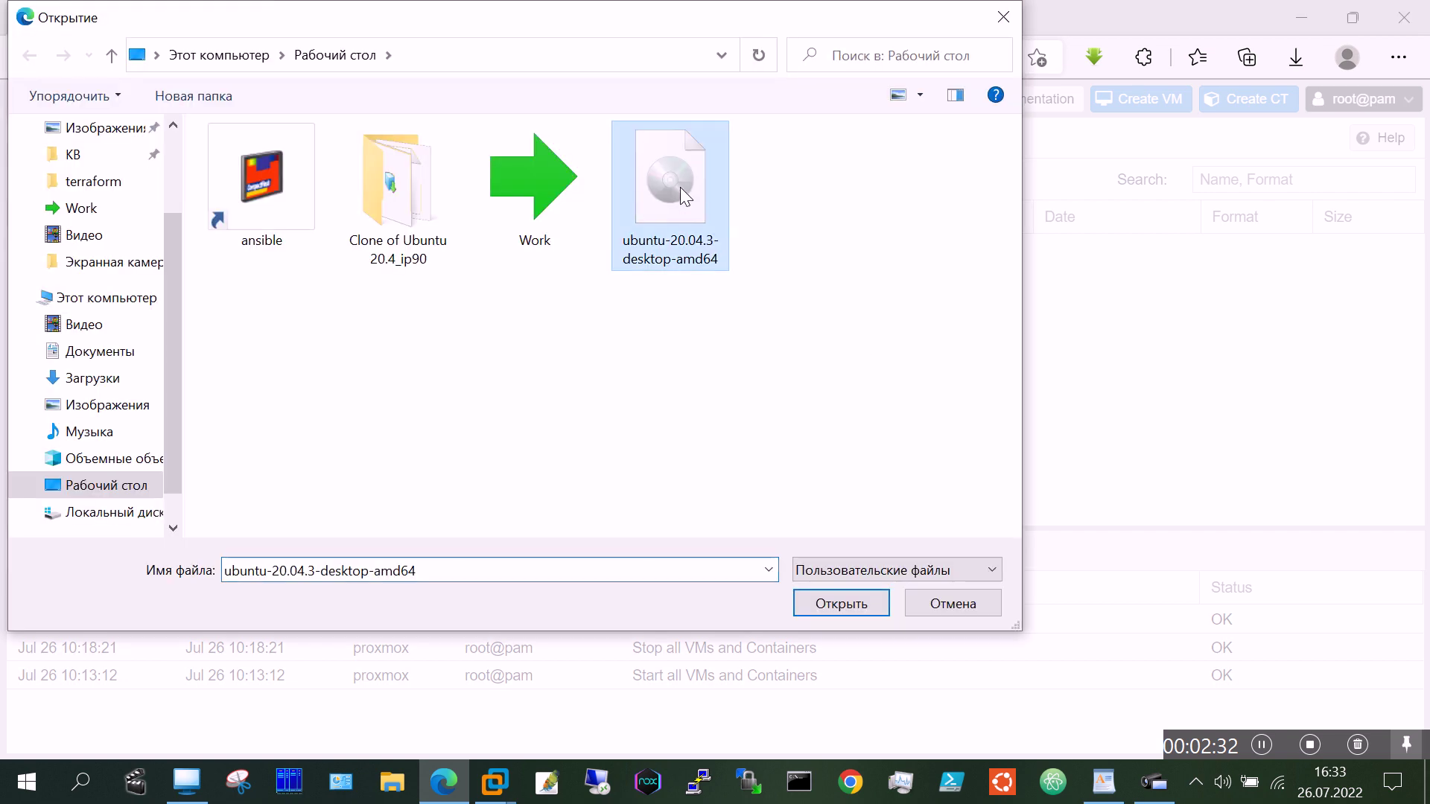
click(843, 604)
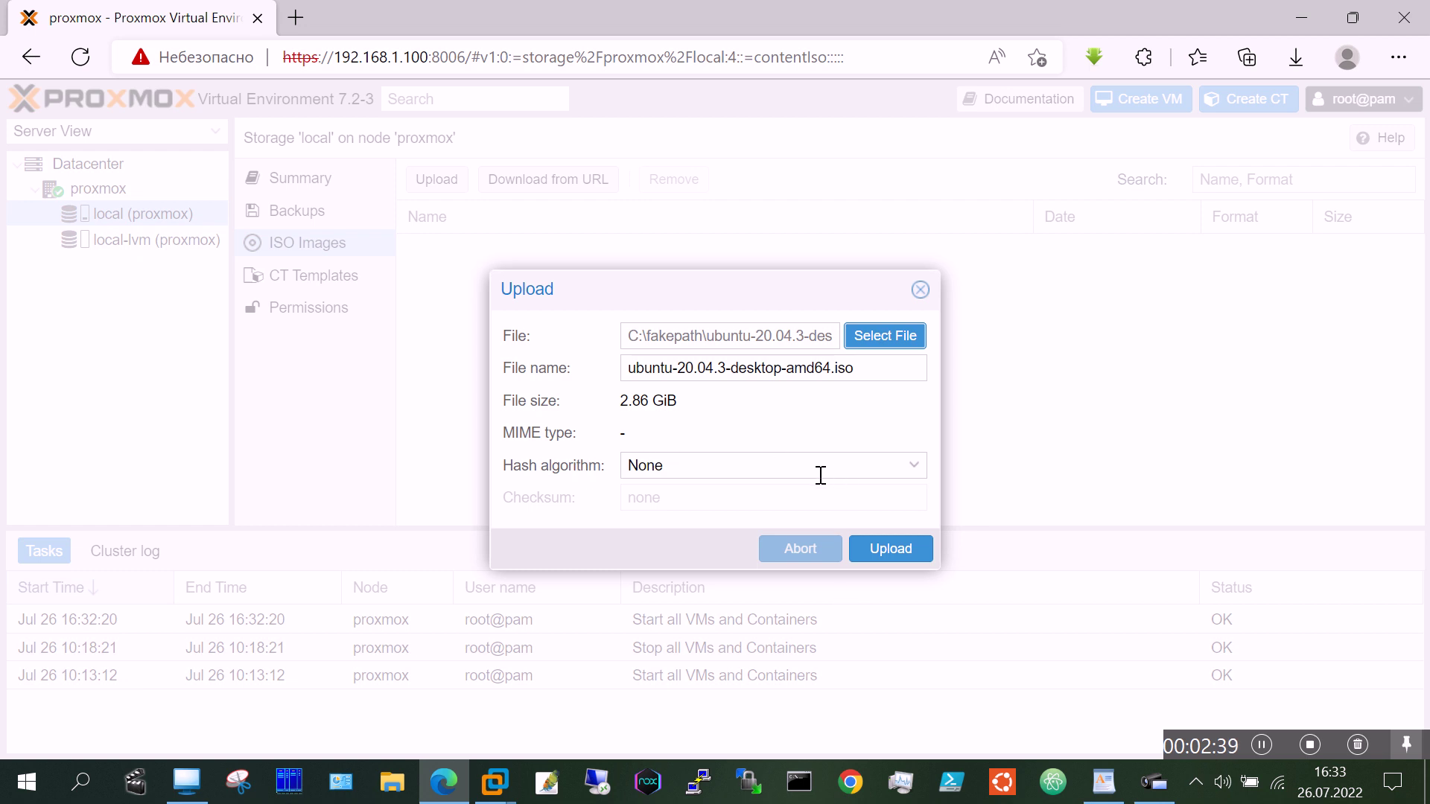
click(890, 550)
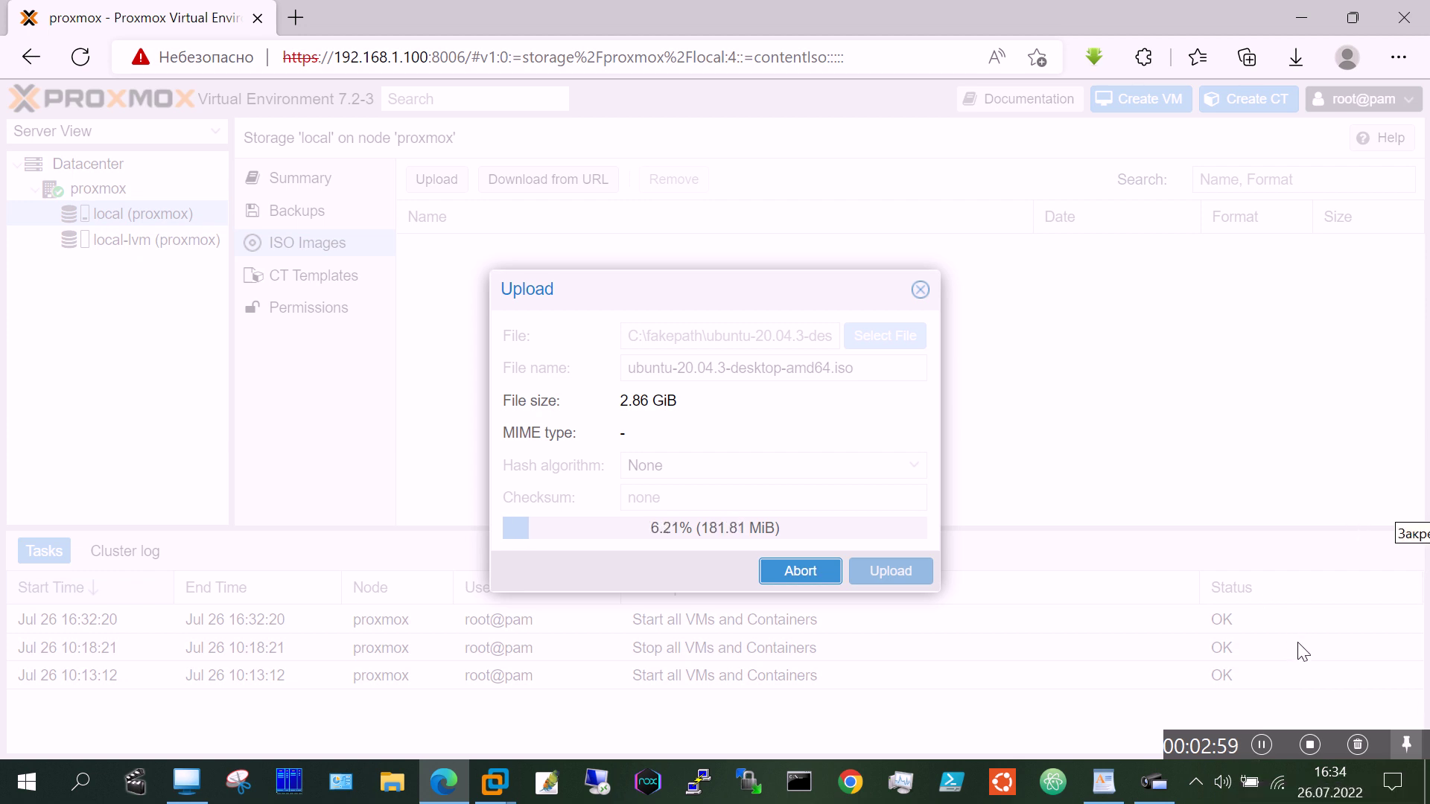
Step: Wait for the ISO upload to finish OK and close the Copy data task log
click(1263, 746)
click(1263, 745)
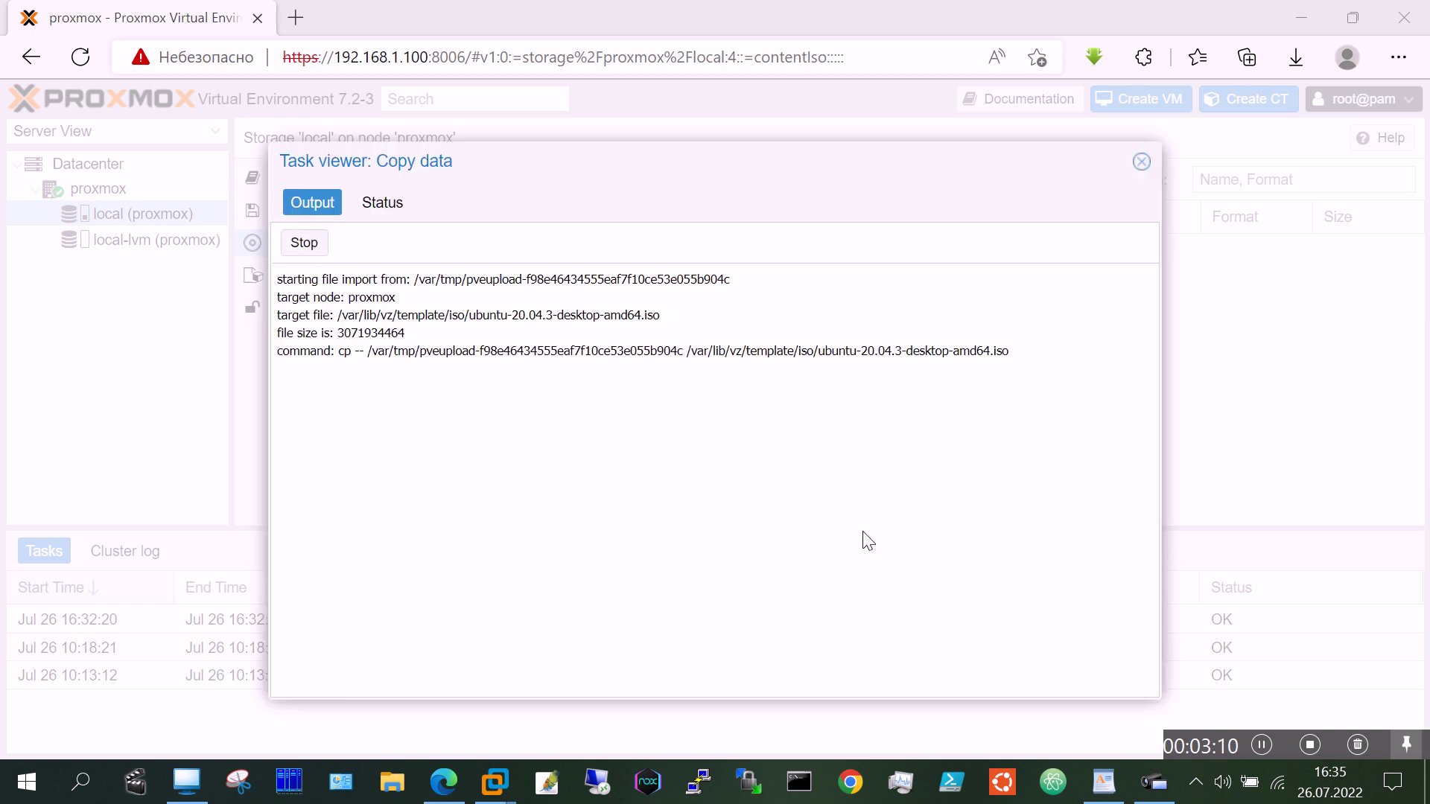
click(1142, 162)
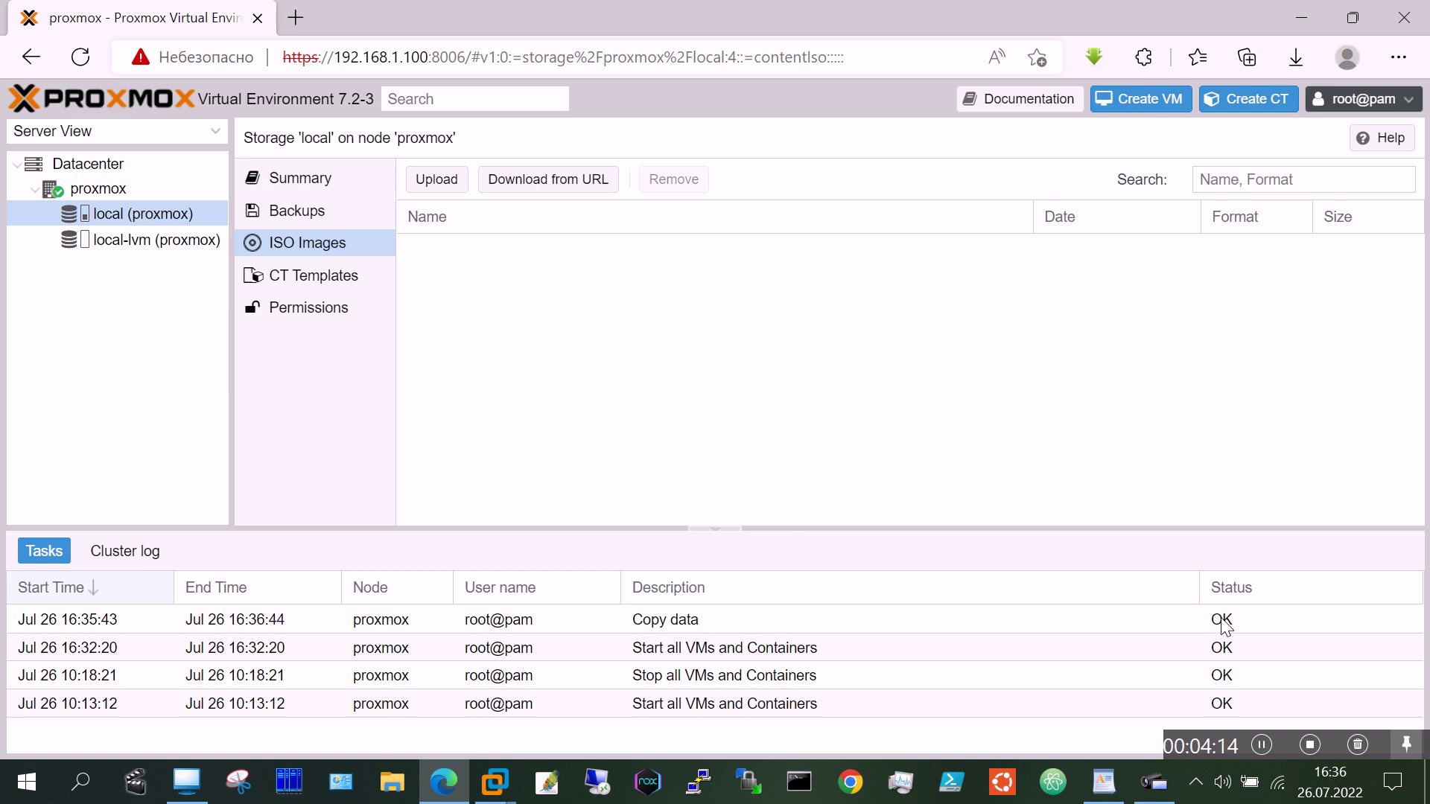
Step: Start a new VM and name it 'Ubuntu-20.04'
click(1119, 104)
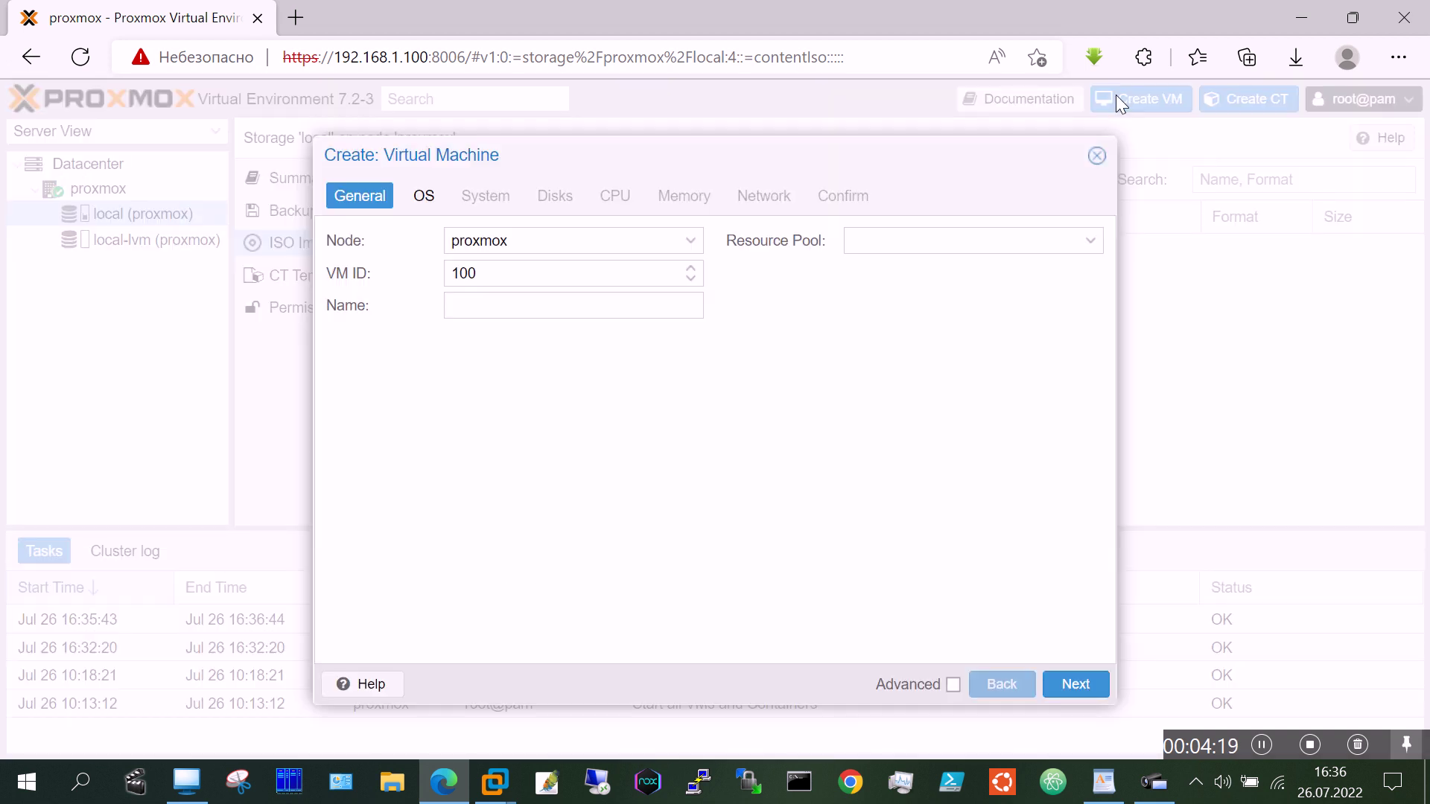
click(557, 307)
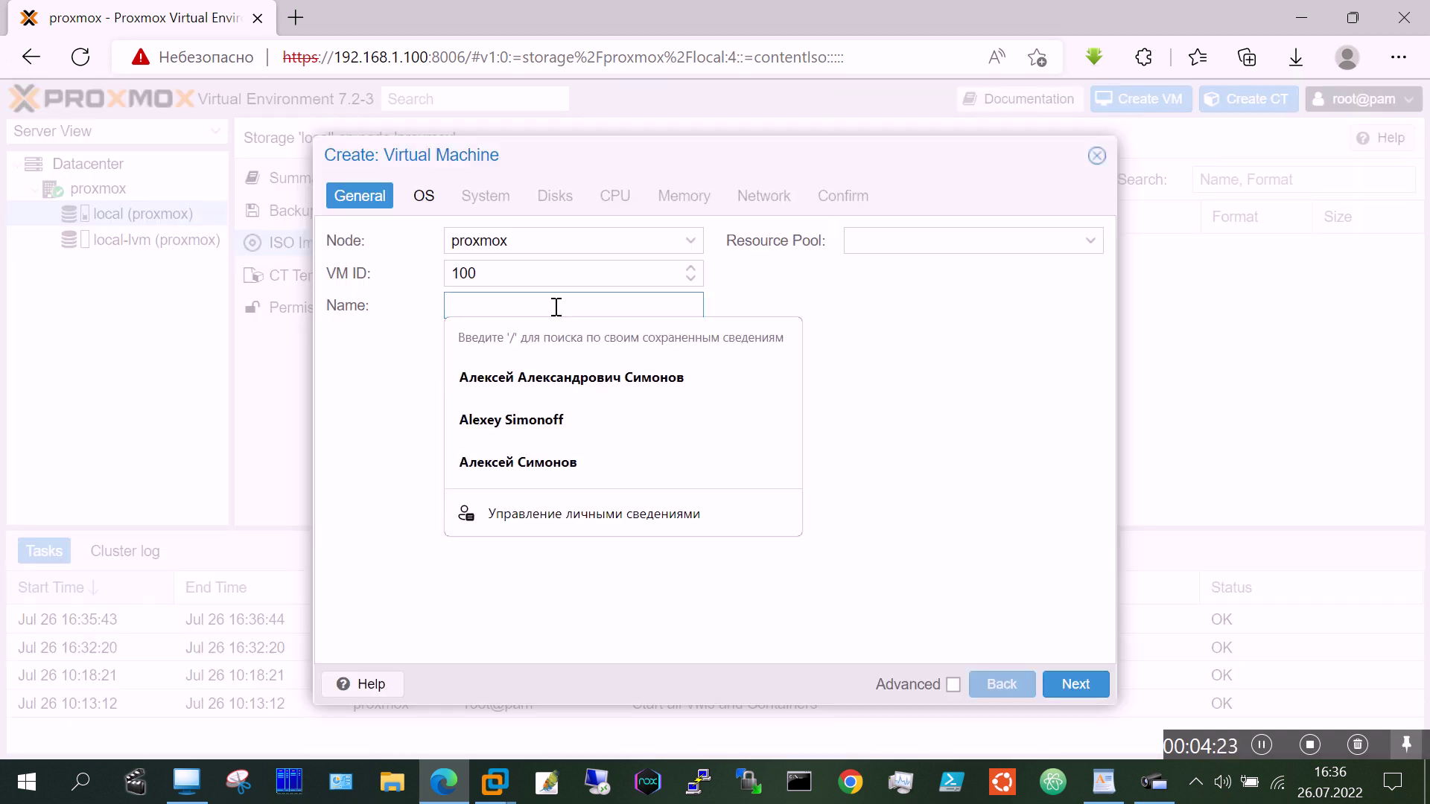
text(U)
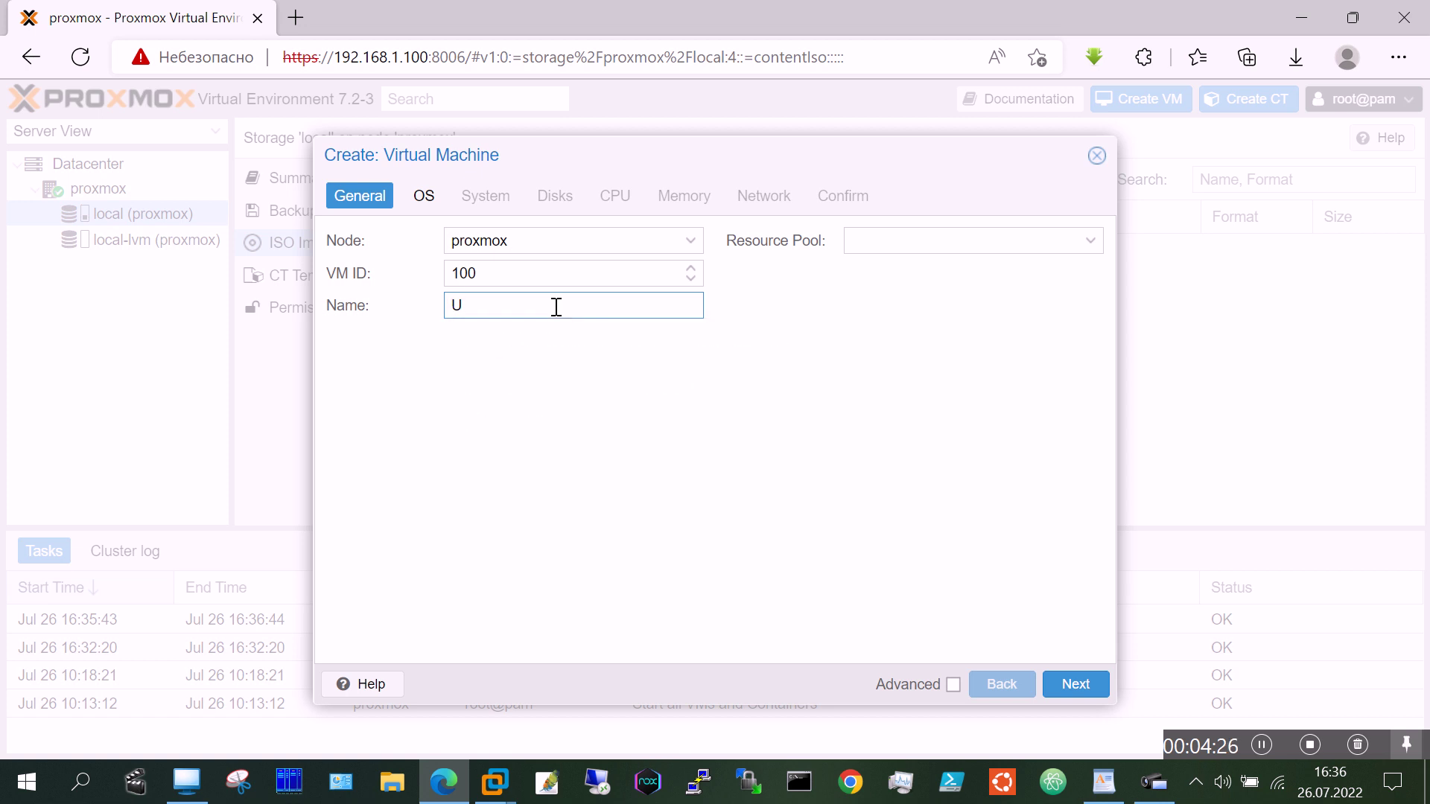
text(buntu-)
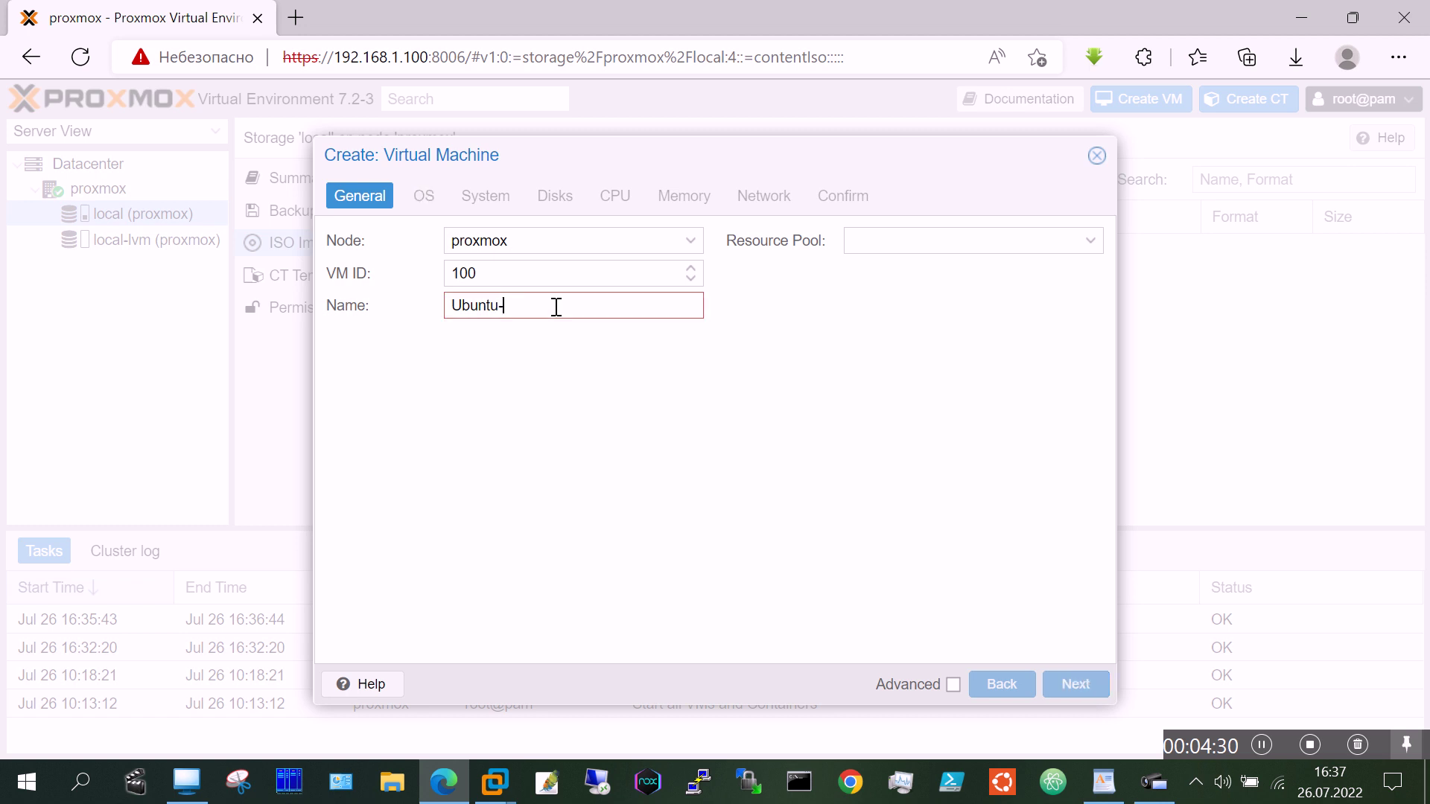
text(20.0)
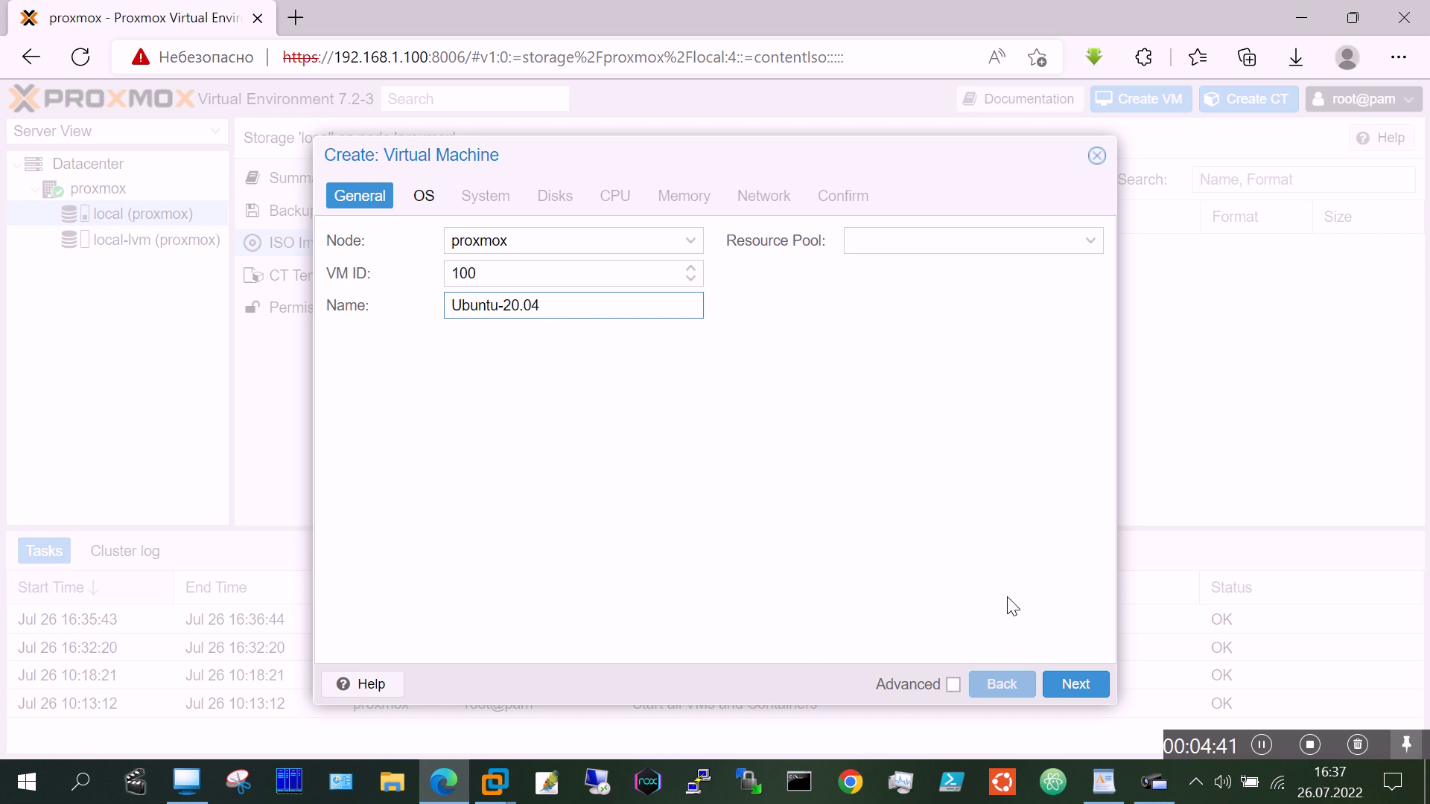
click(1076, 684)
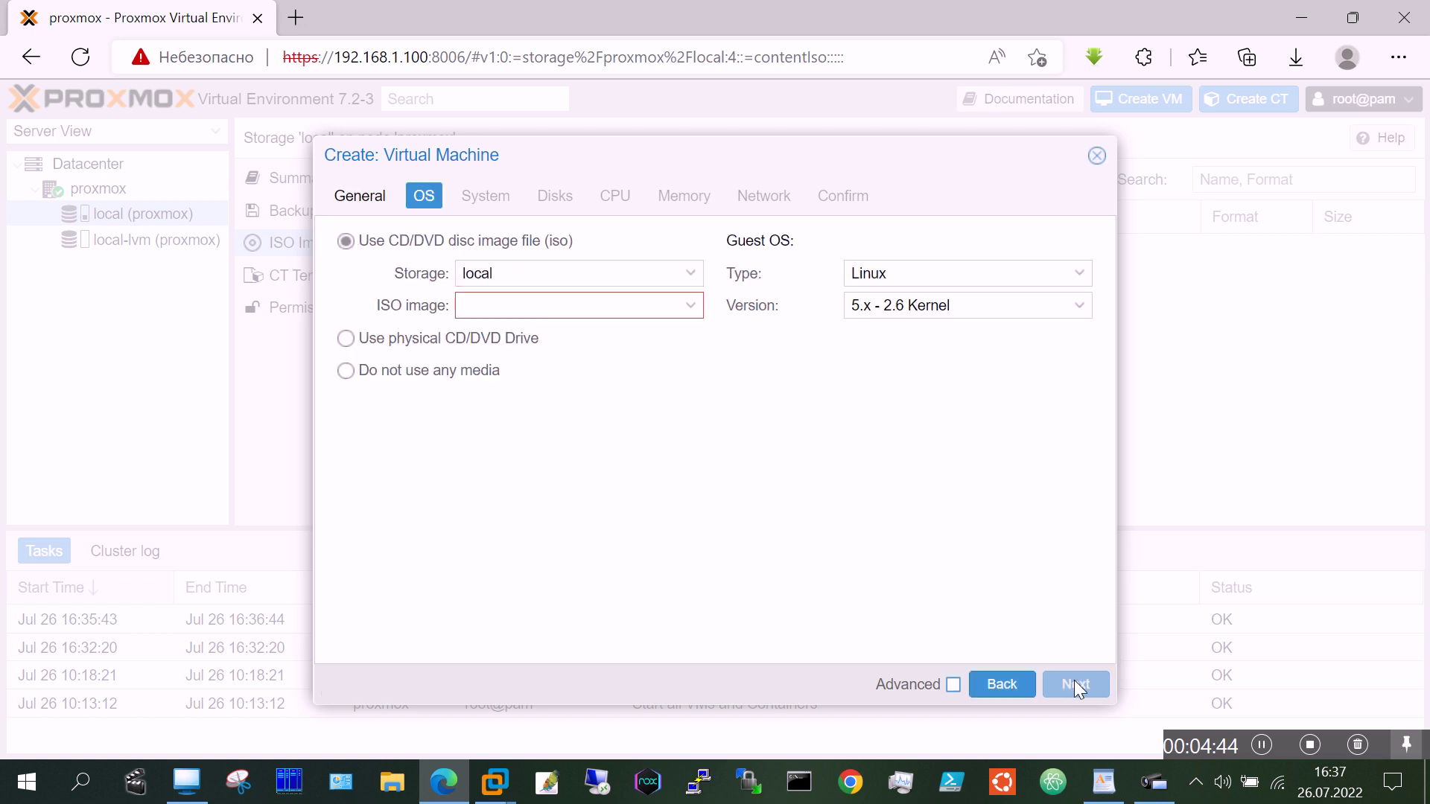
Step: Use ubuntu-20.04.3-desktop-amd64.iso as boot media, keeping Linux with 5.x - 2.6 Kernel
click(692, 314)
click(658, 370)
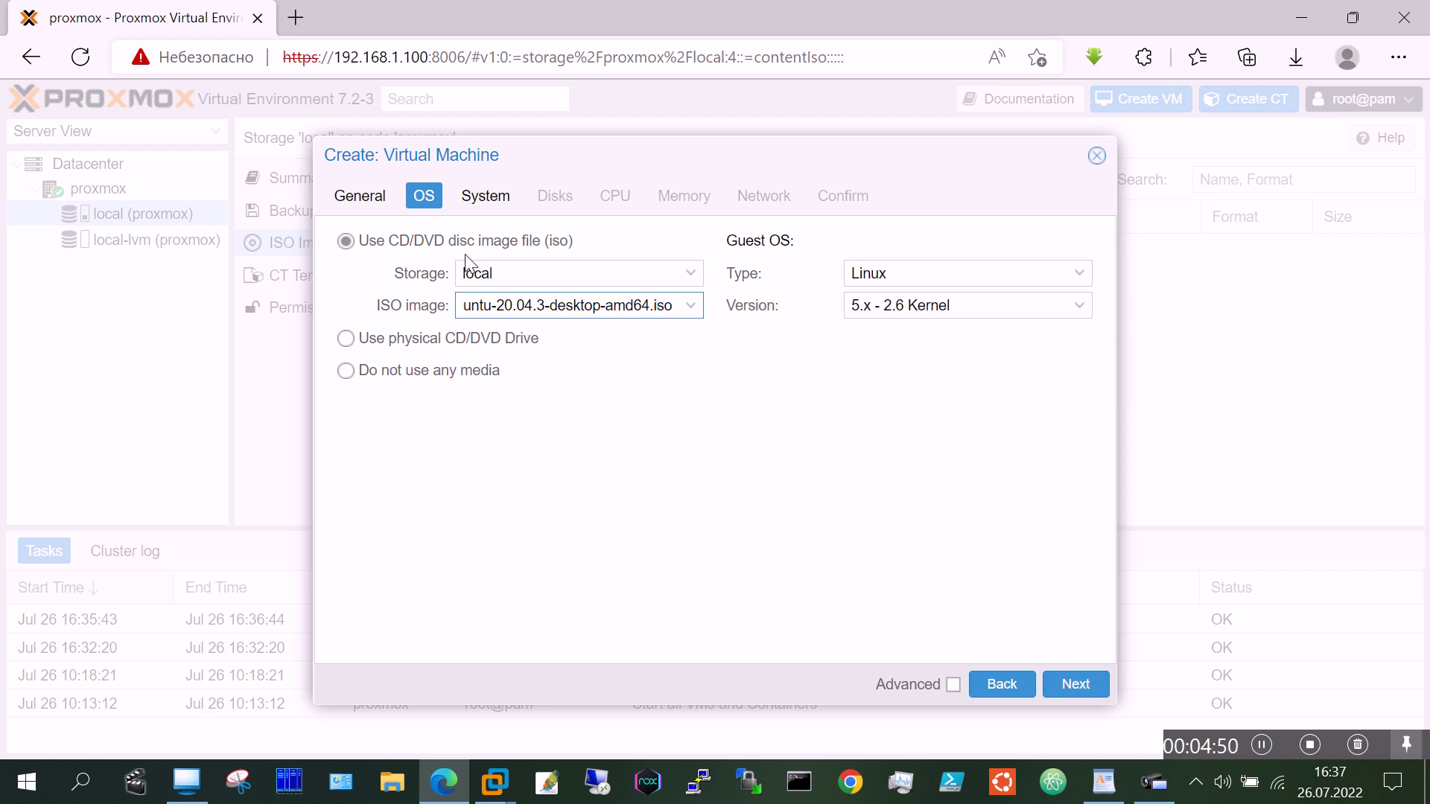
click(1080, 276)
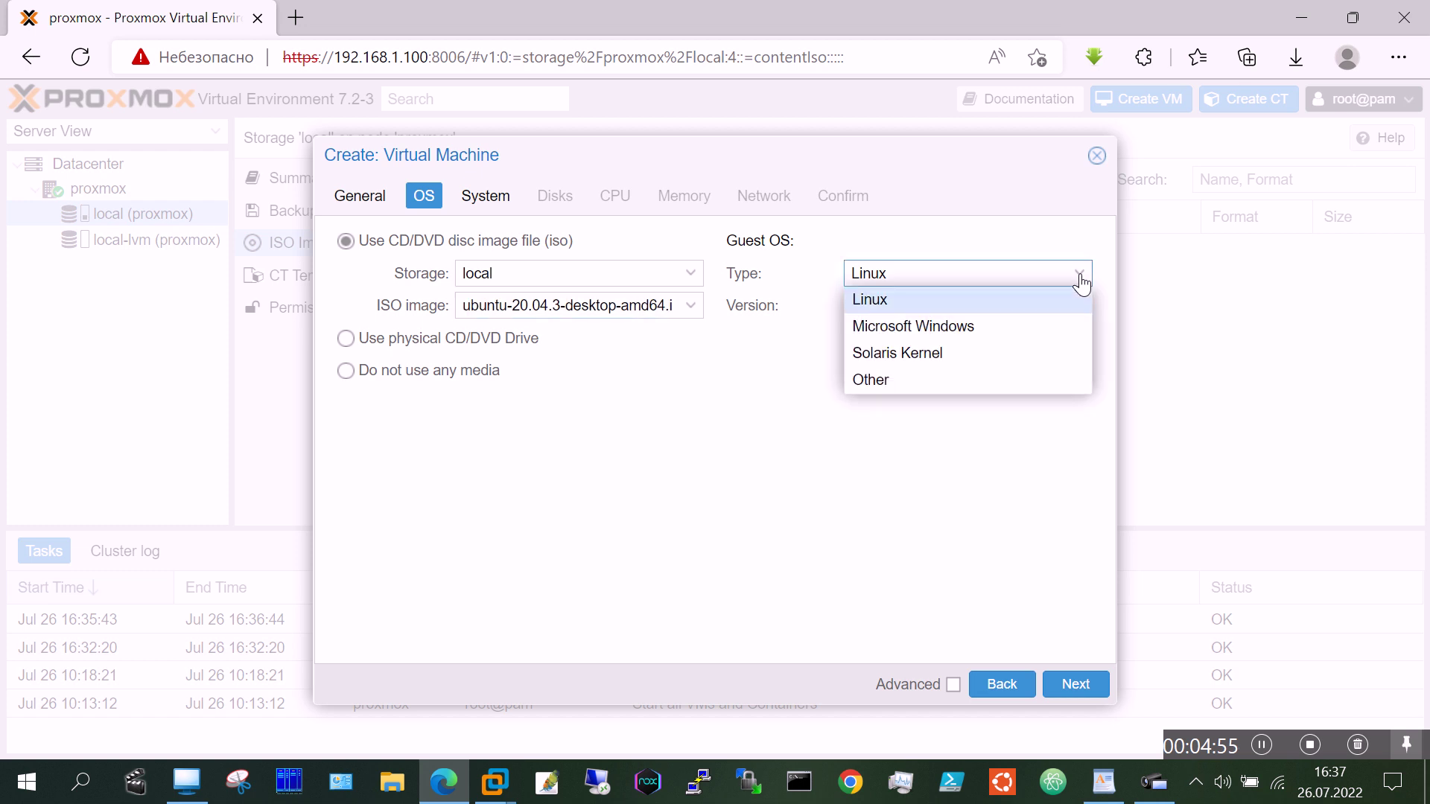
click(1081, 282)
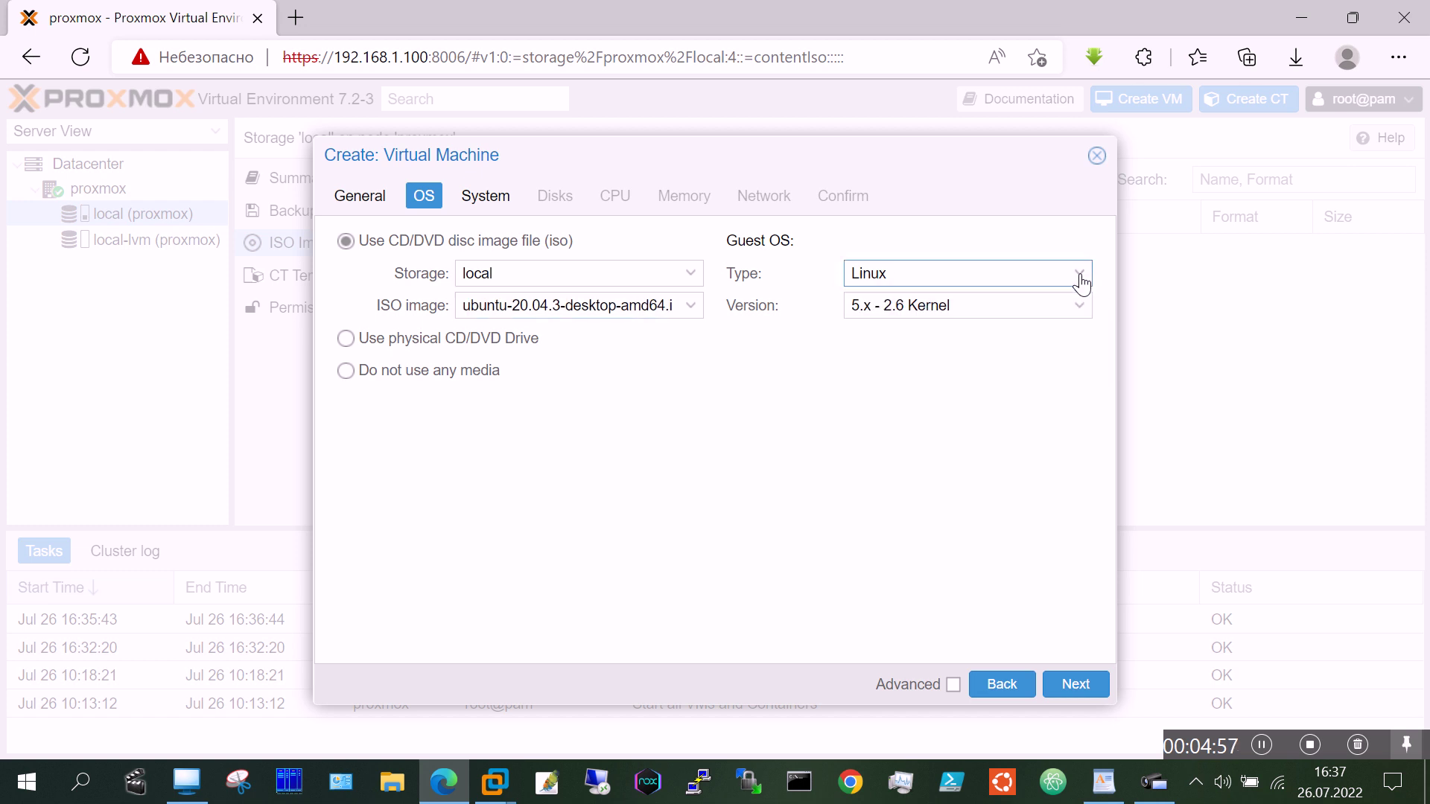
click(1079, 319)
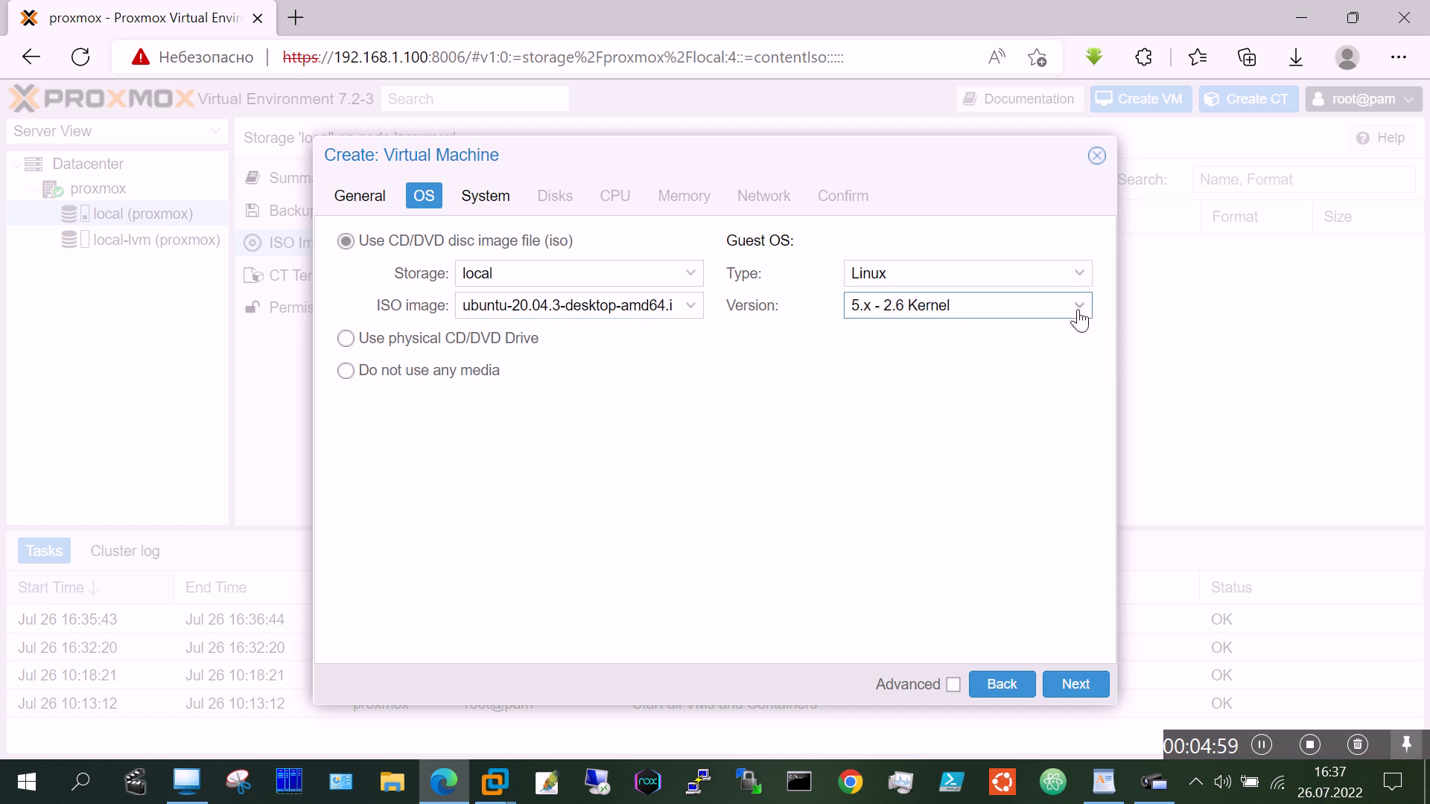
click(1080, 320)
click(1077, 683)
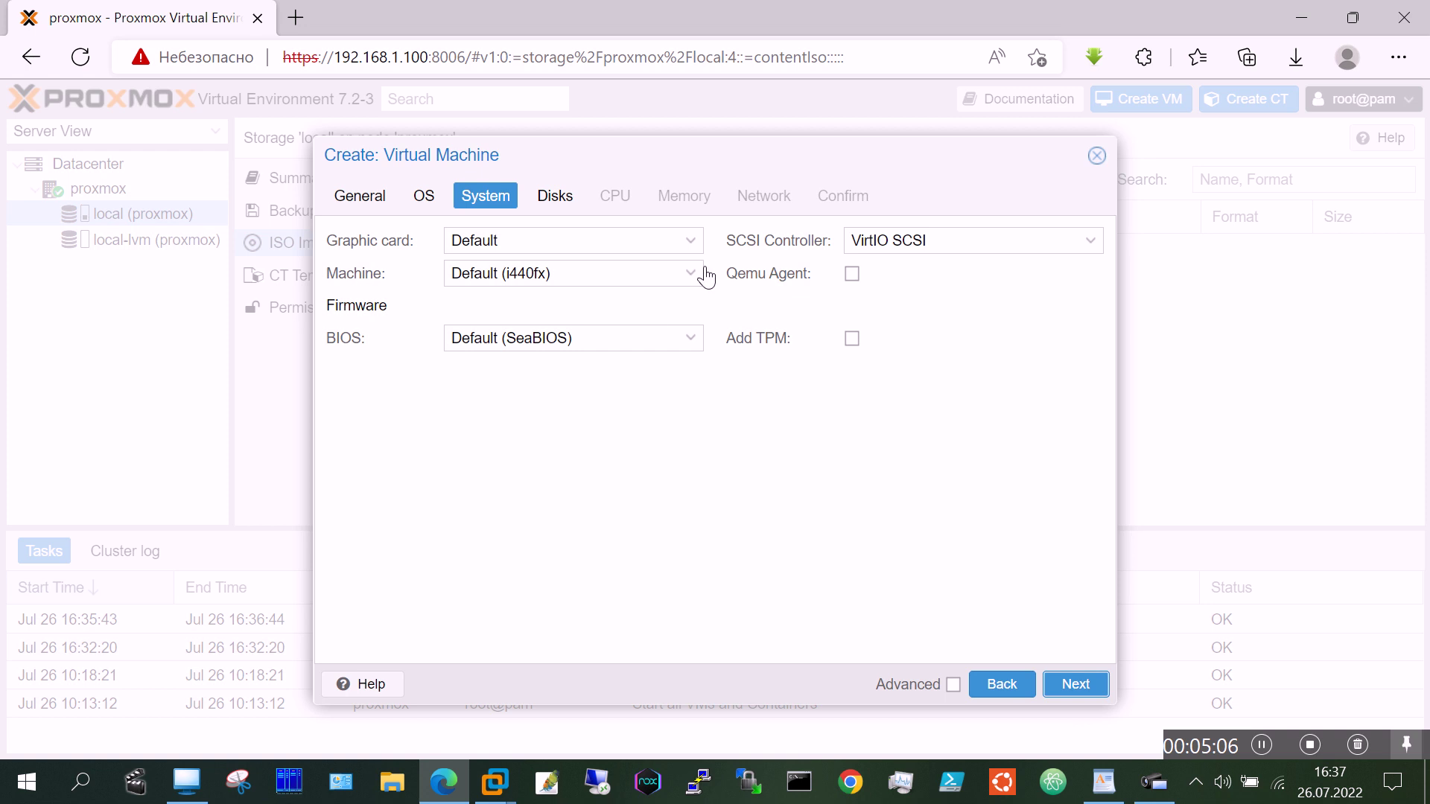
Step: Keep default system settings and set the disk size to 15 GiB
click(1069, 684)
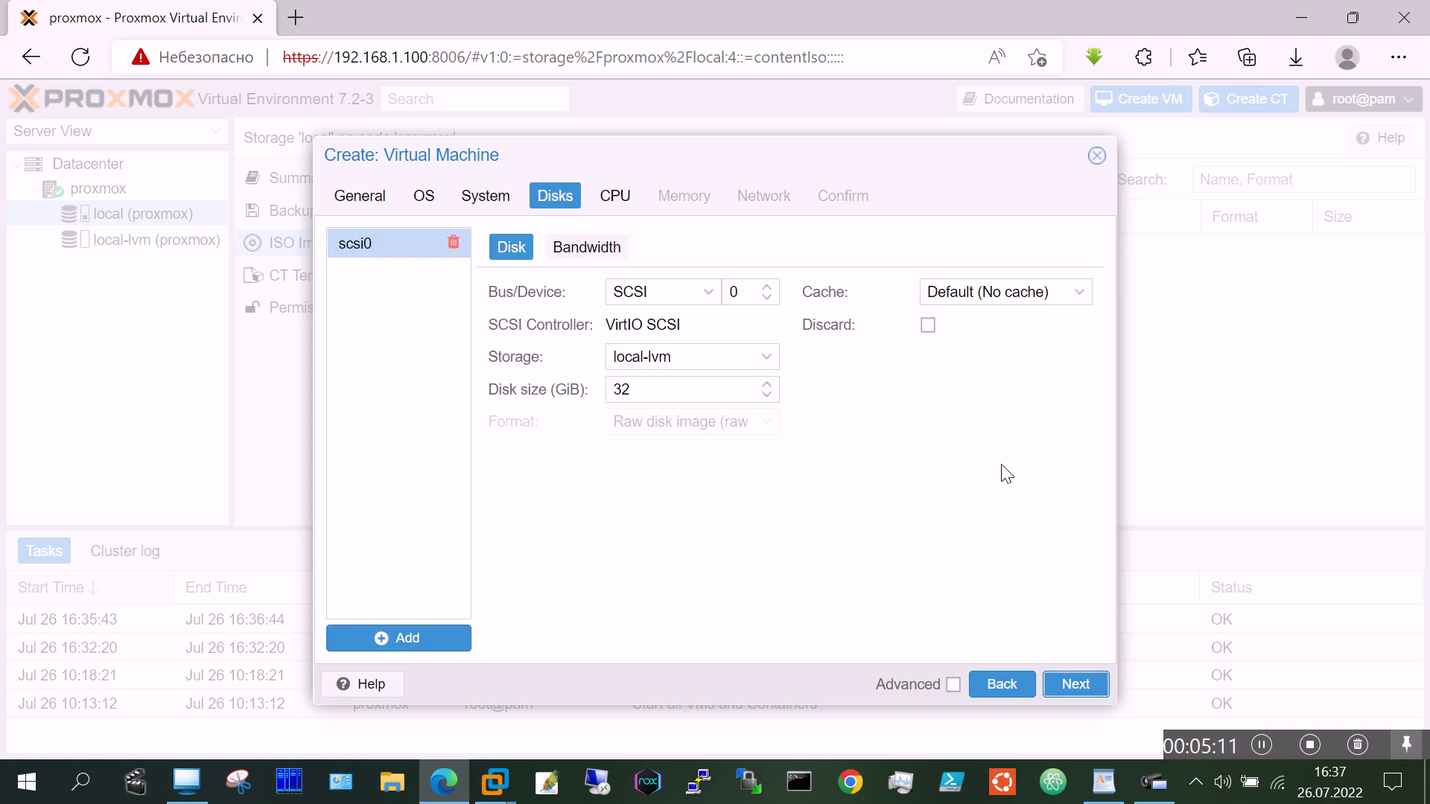
click(667, 386)
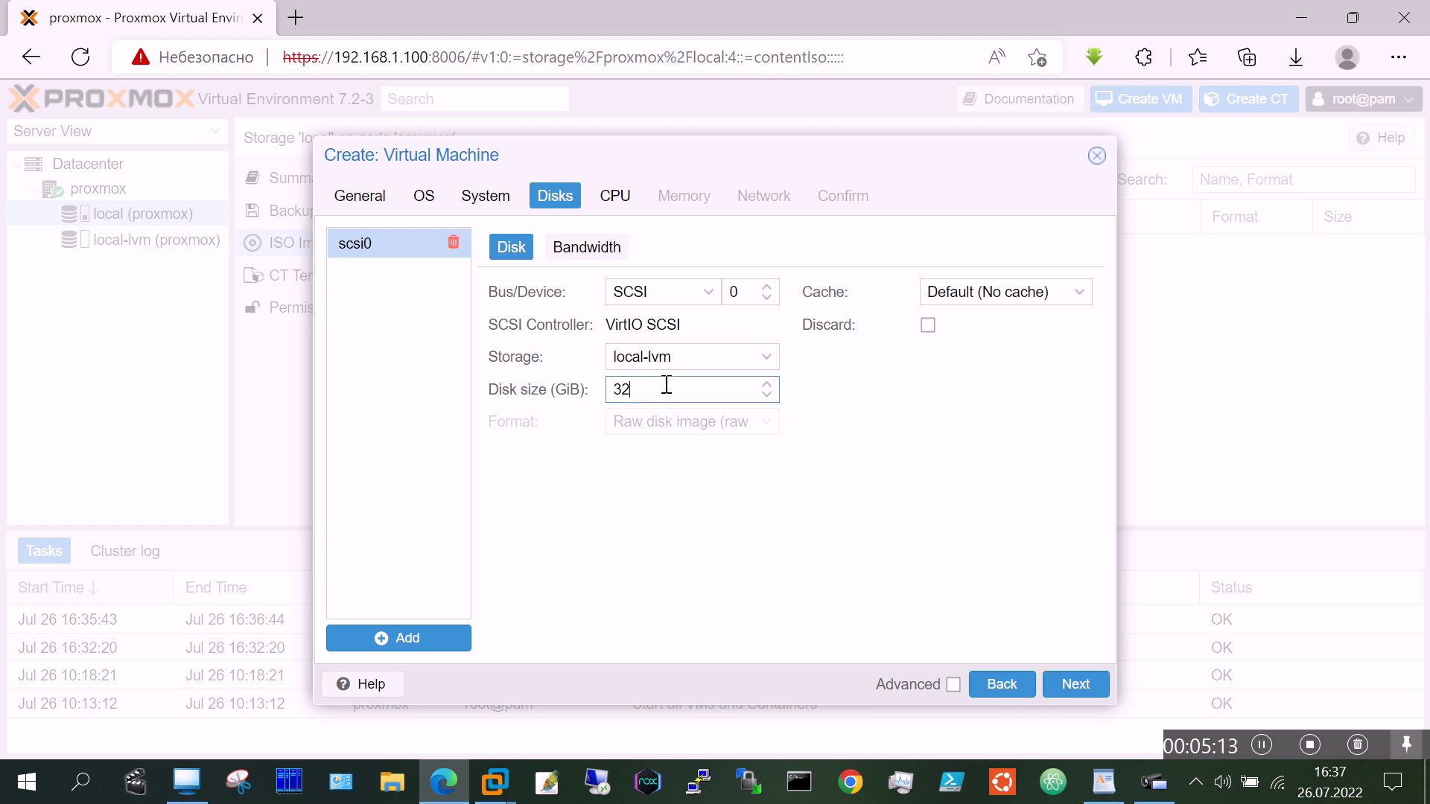
key(BackSpace)
key(BackSpace)
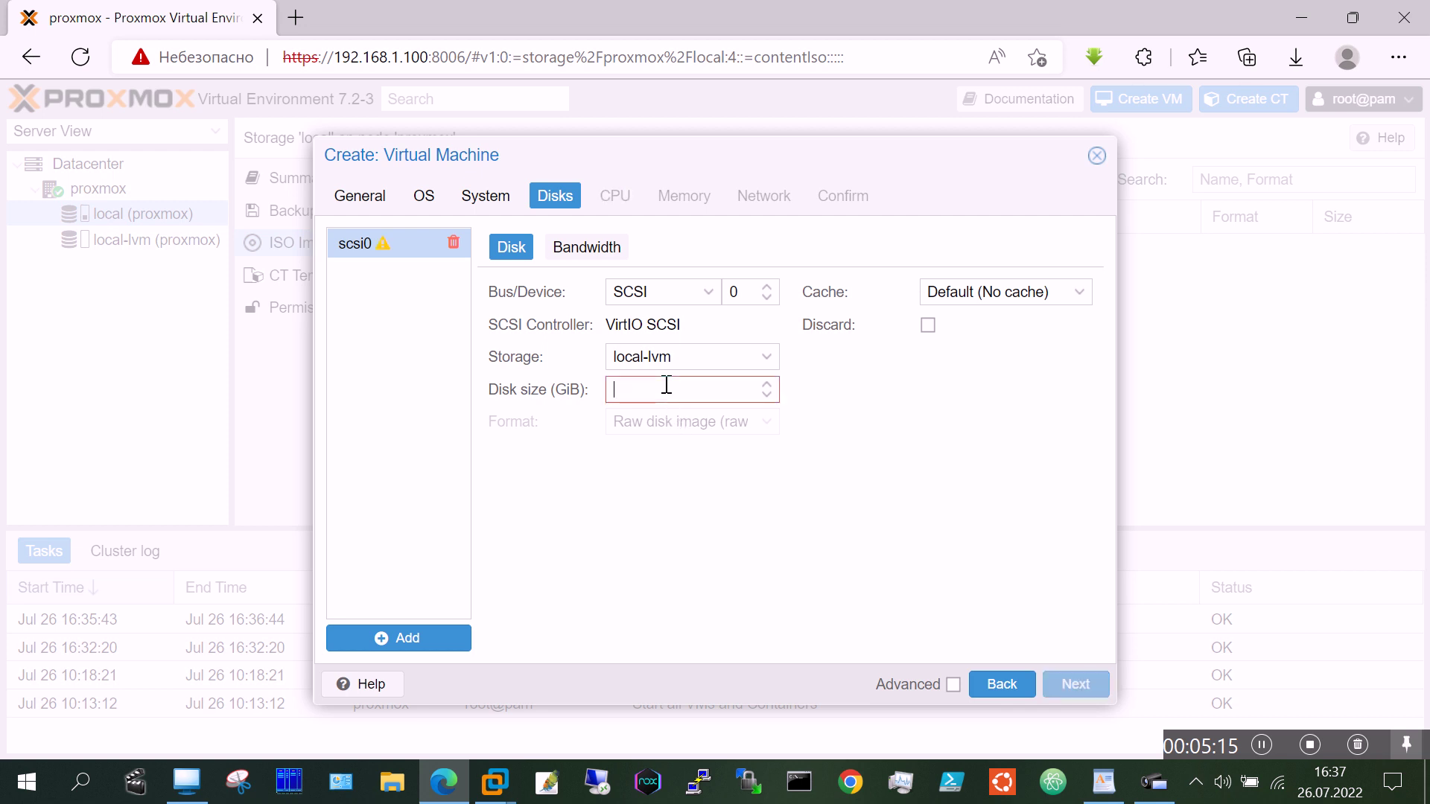
text(15)
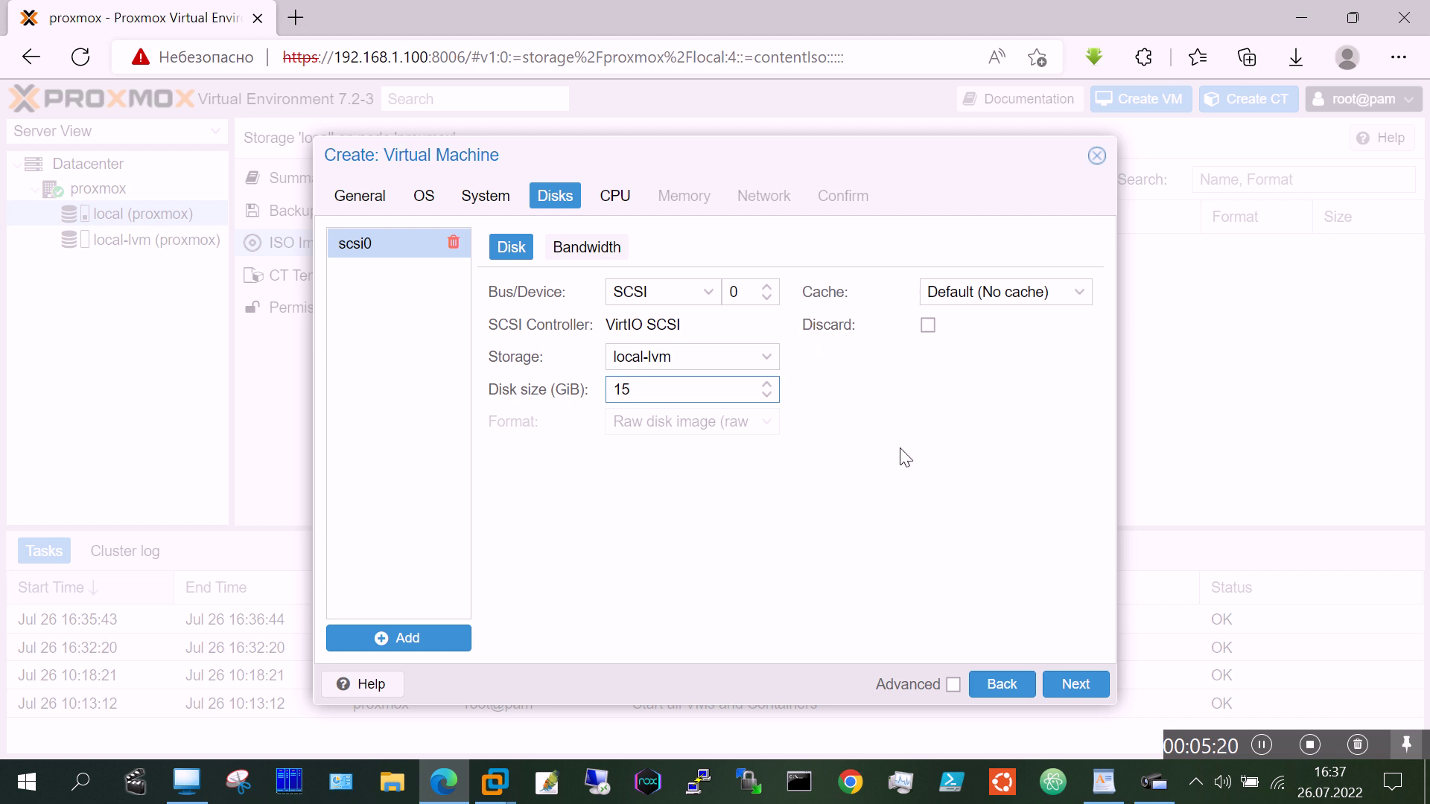
click(1081, 685)
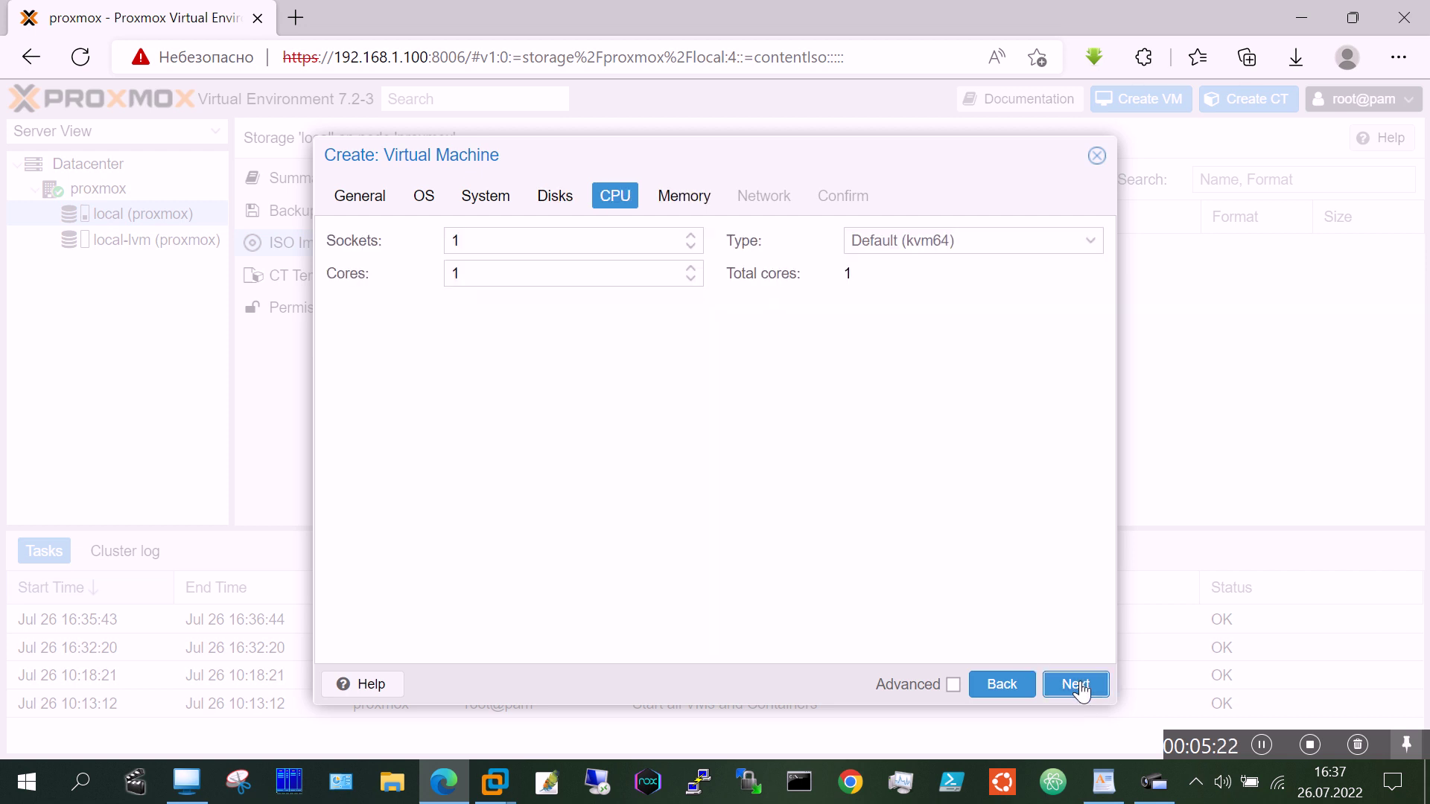
Step: Give the VM 2 CPU cores
click(692, 281)
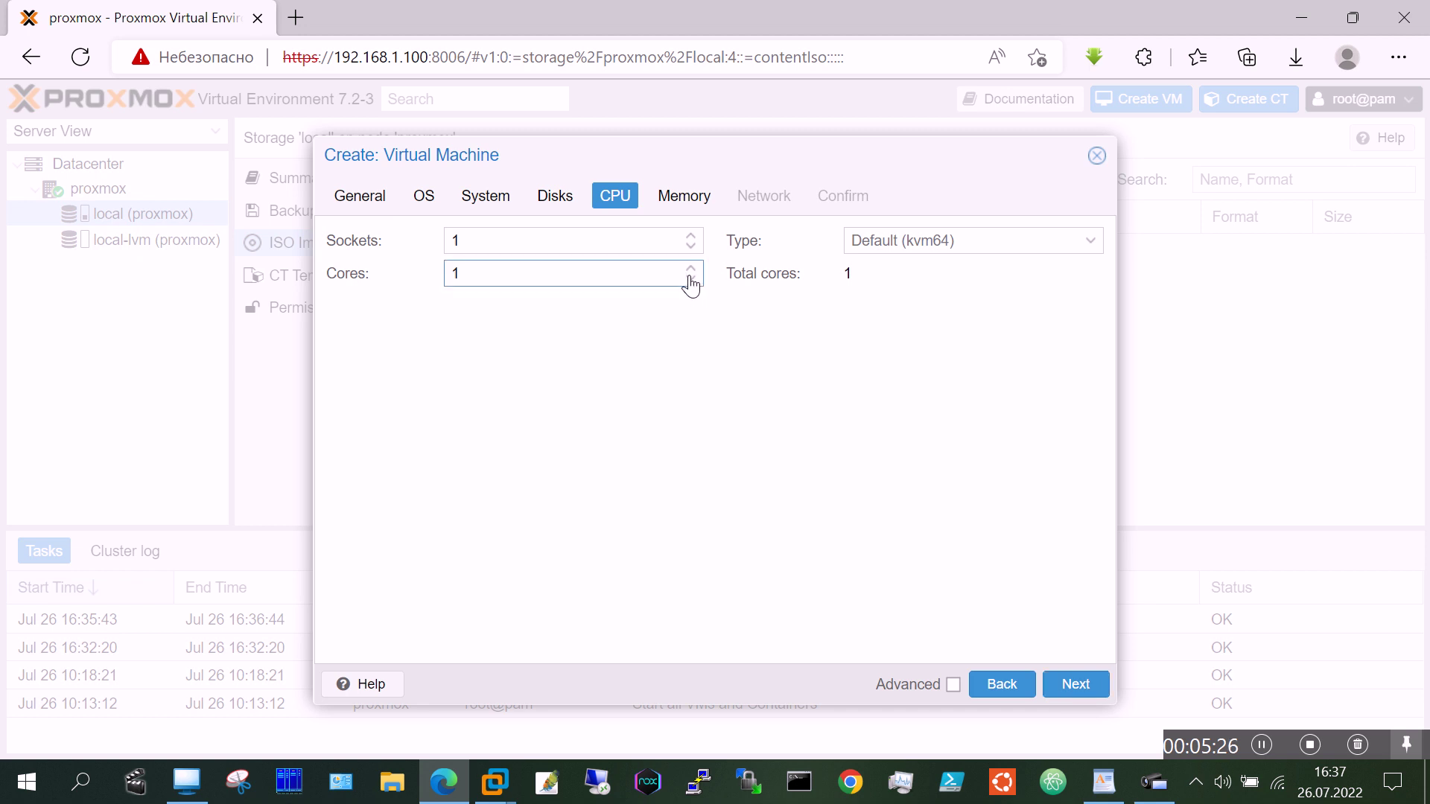
click(691, 272)
click(1084, 690)
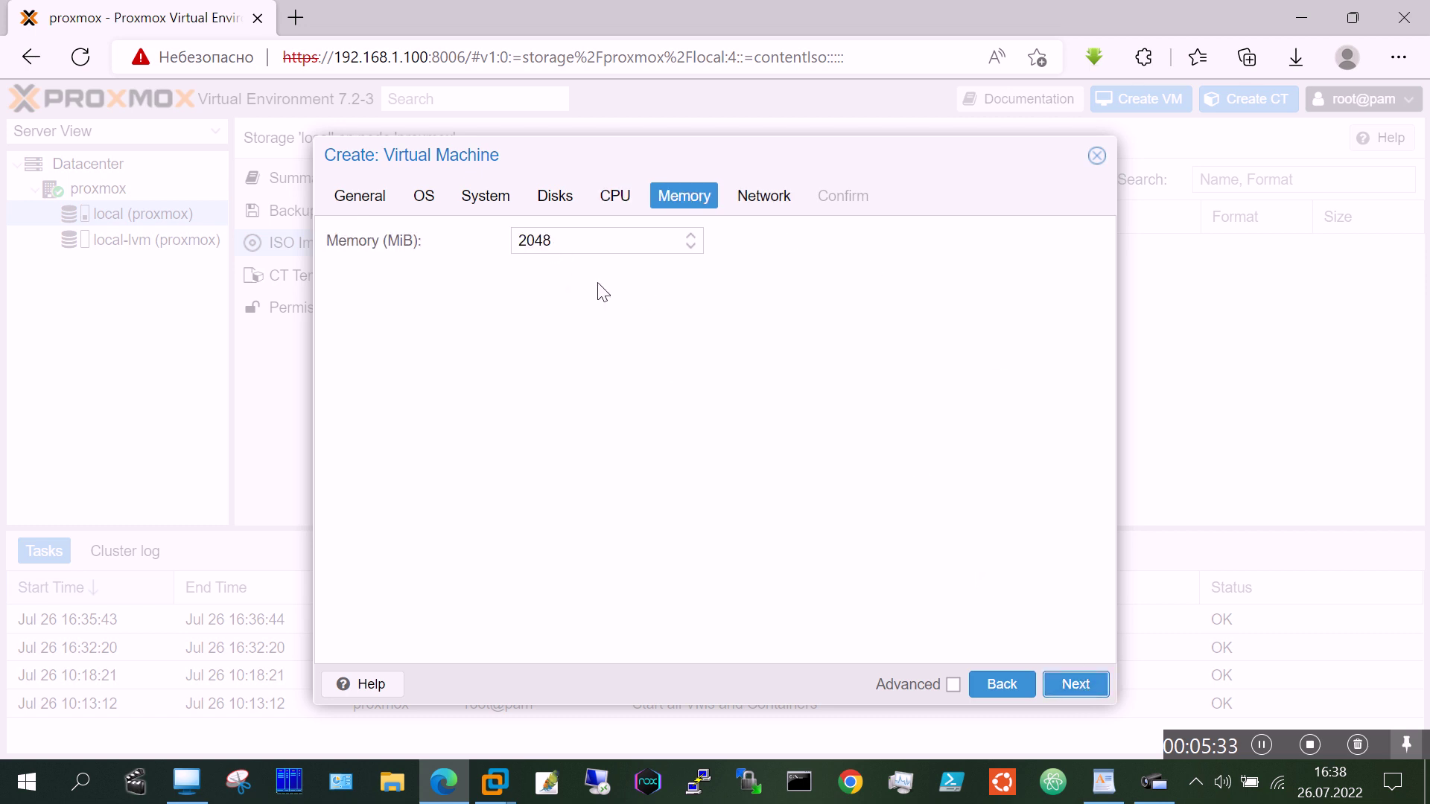
Step: Keep 2048 MiB memory and bridge vmbr0, then create VM 100
click(1079, 689)
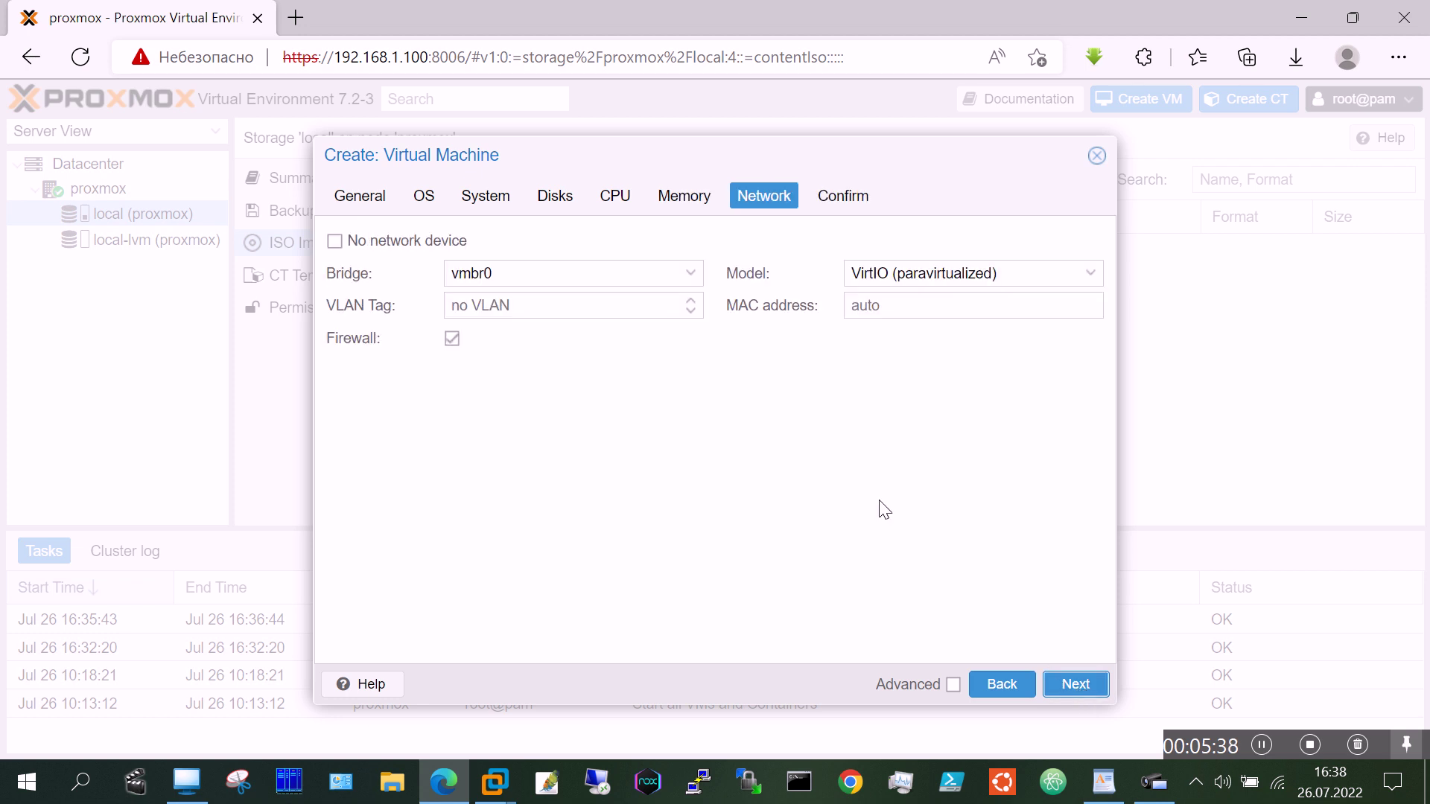
click(694, 277)
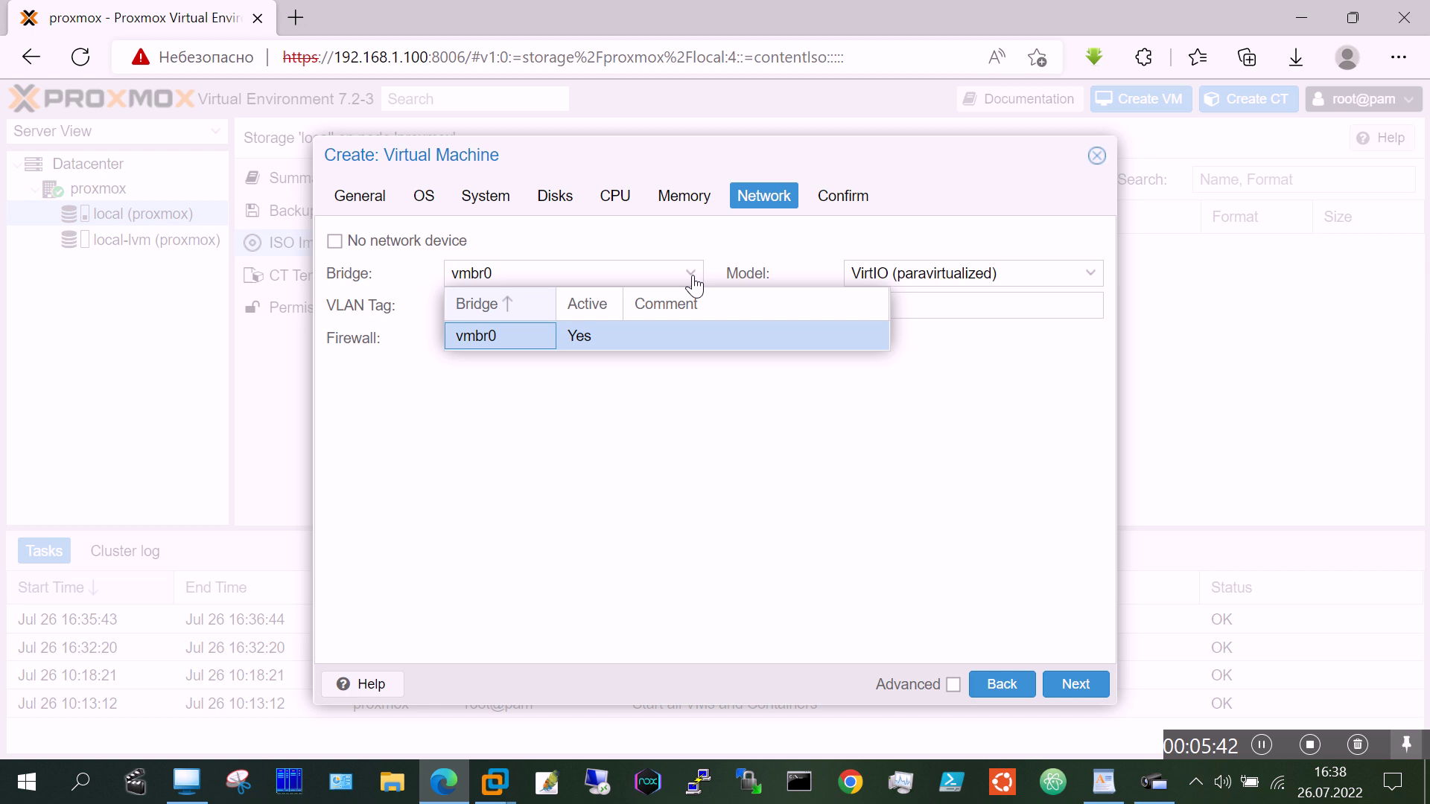
click(693, 284)
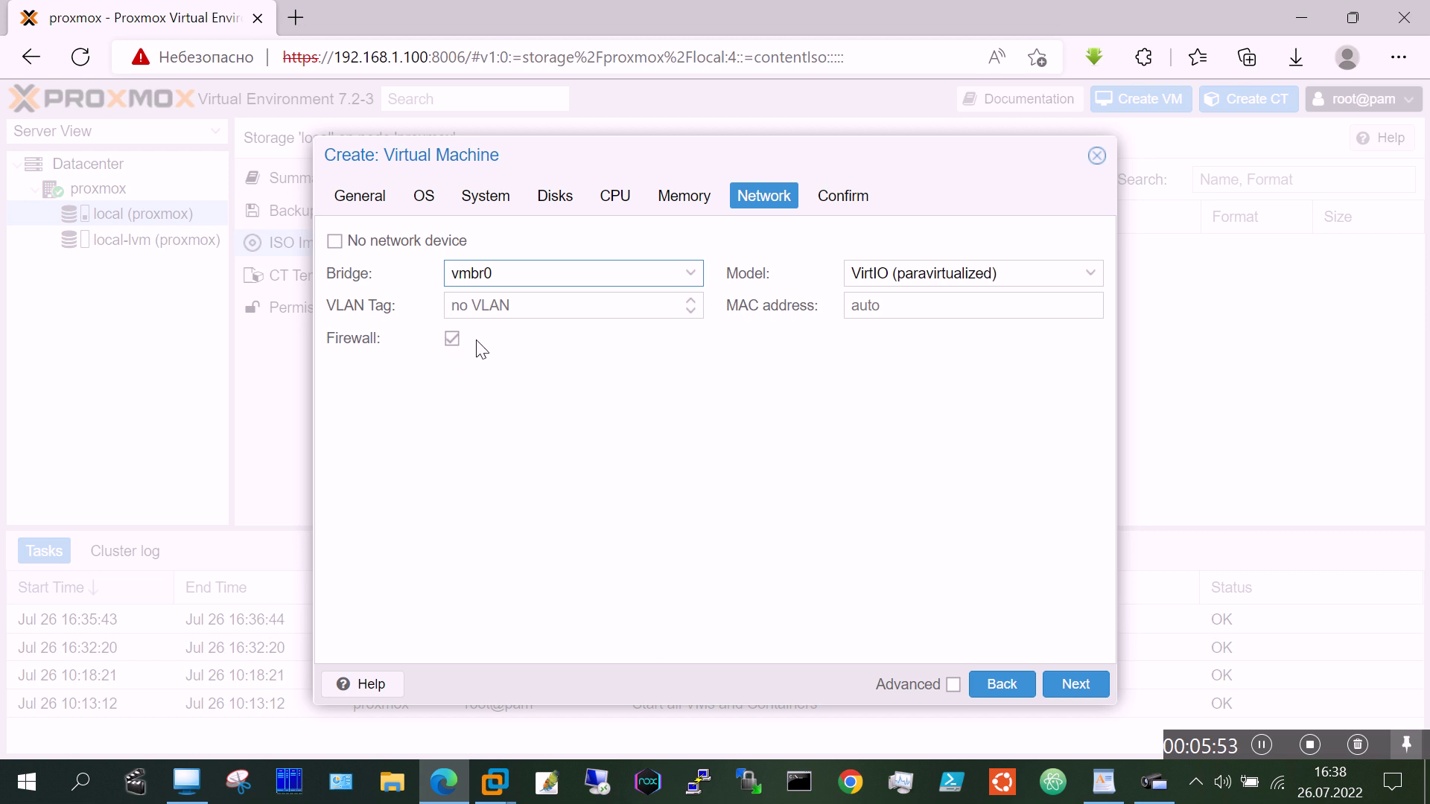
click(1075, 686)
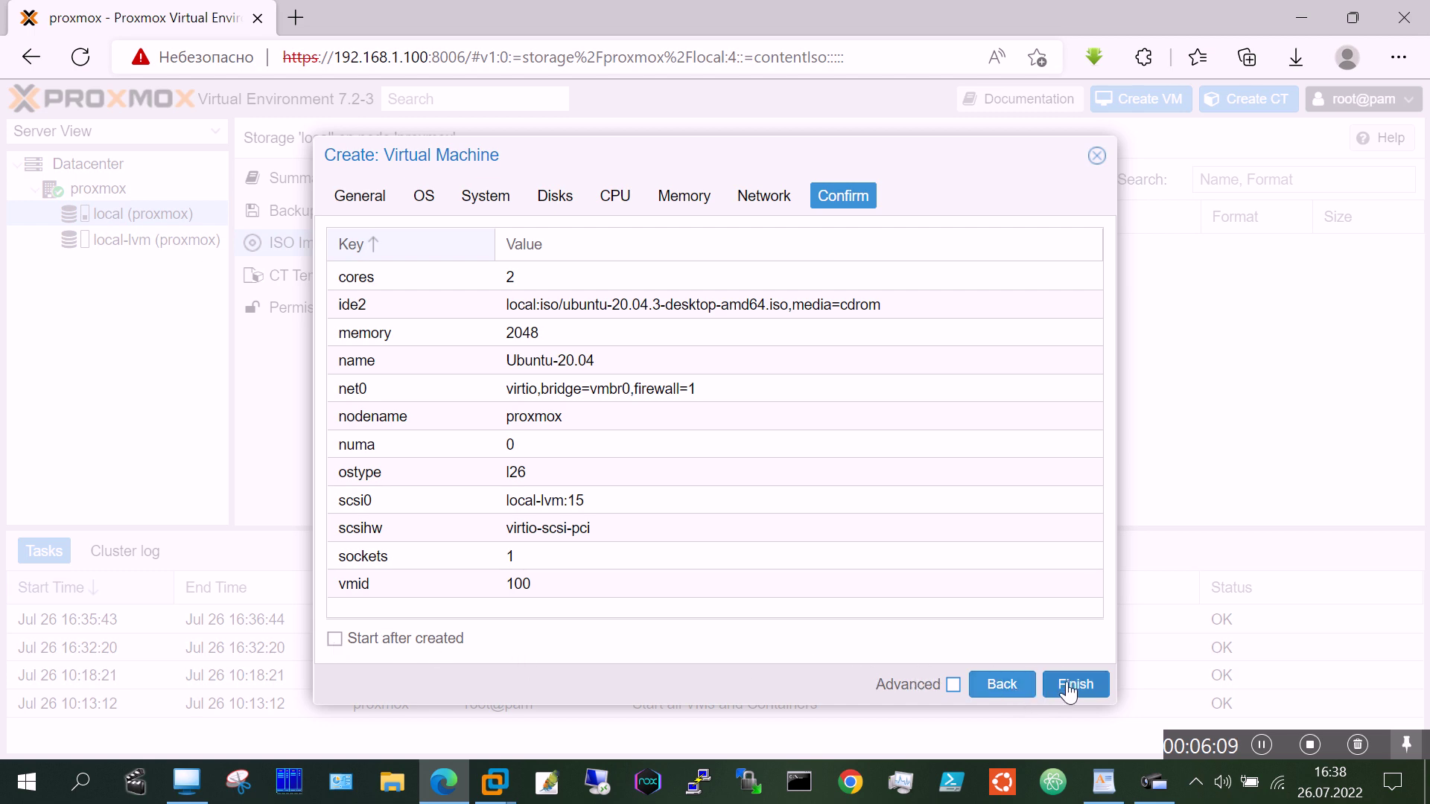
click(1070, 688)
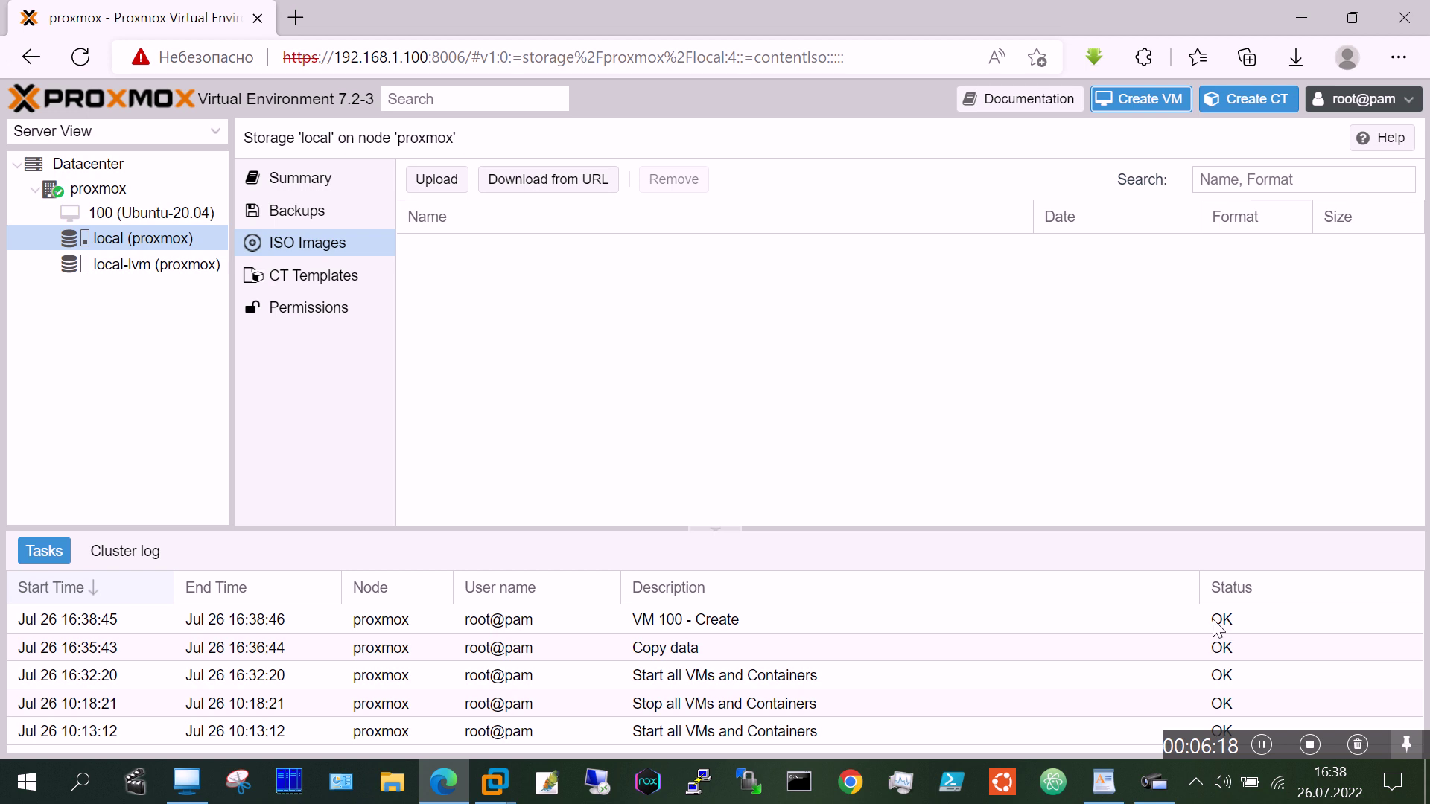
Step: Open VM 100's noVNC console in fullscreen
click(171, 211)
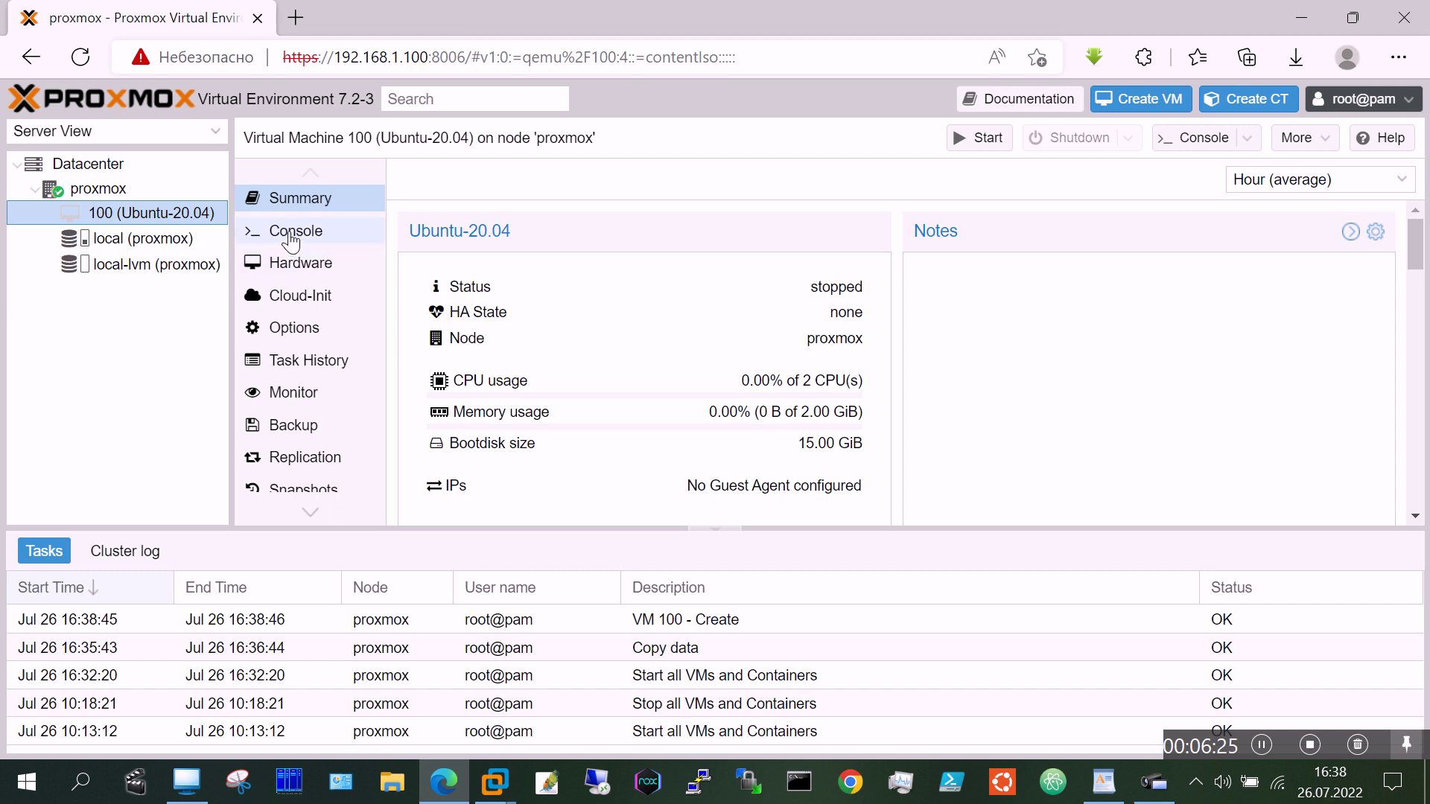
click(290, 238)
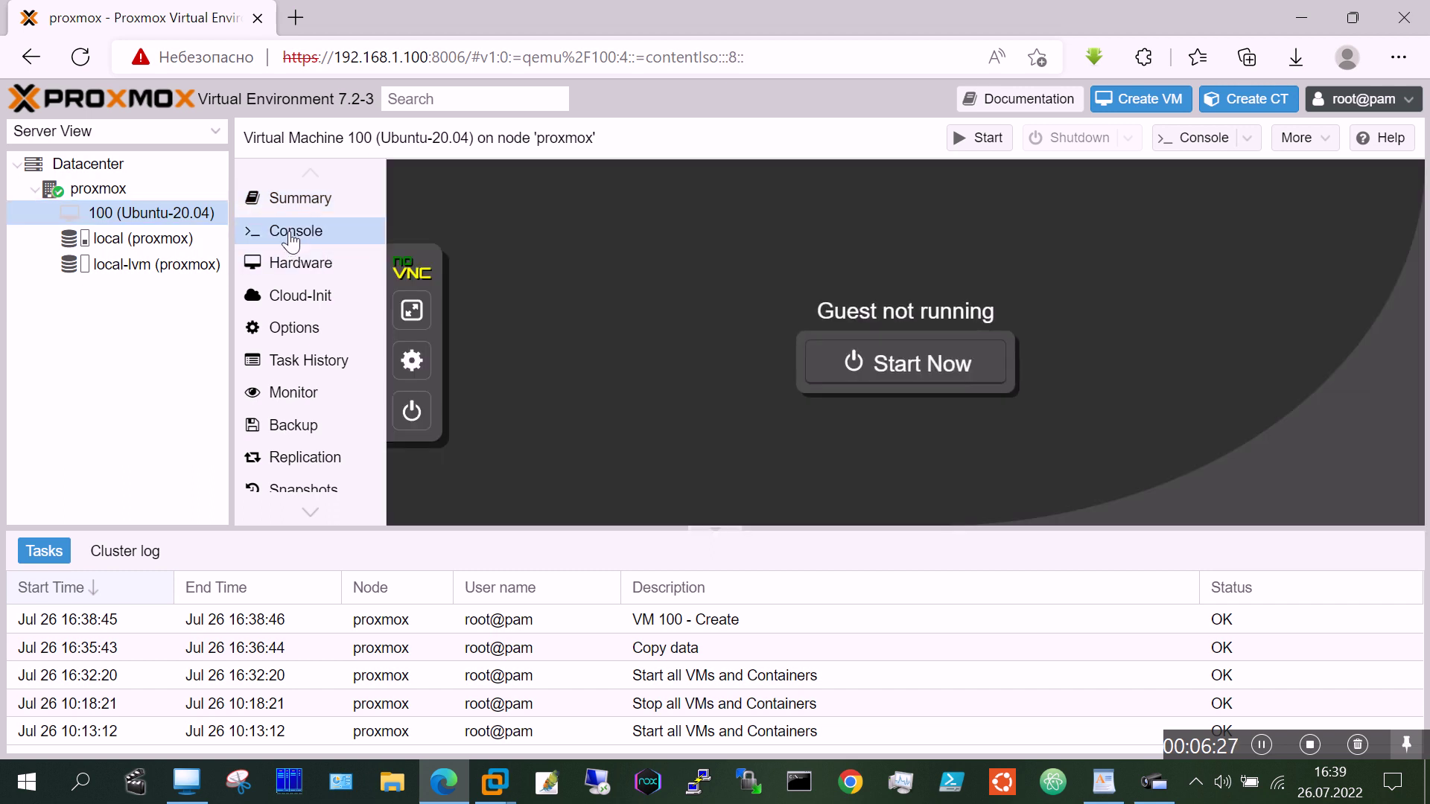
click(413, 310)
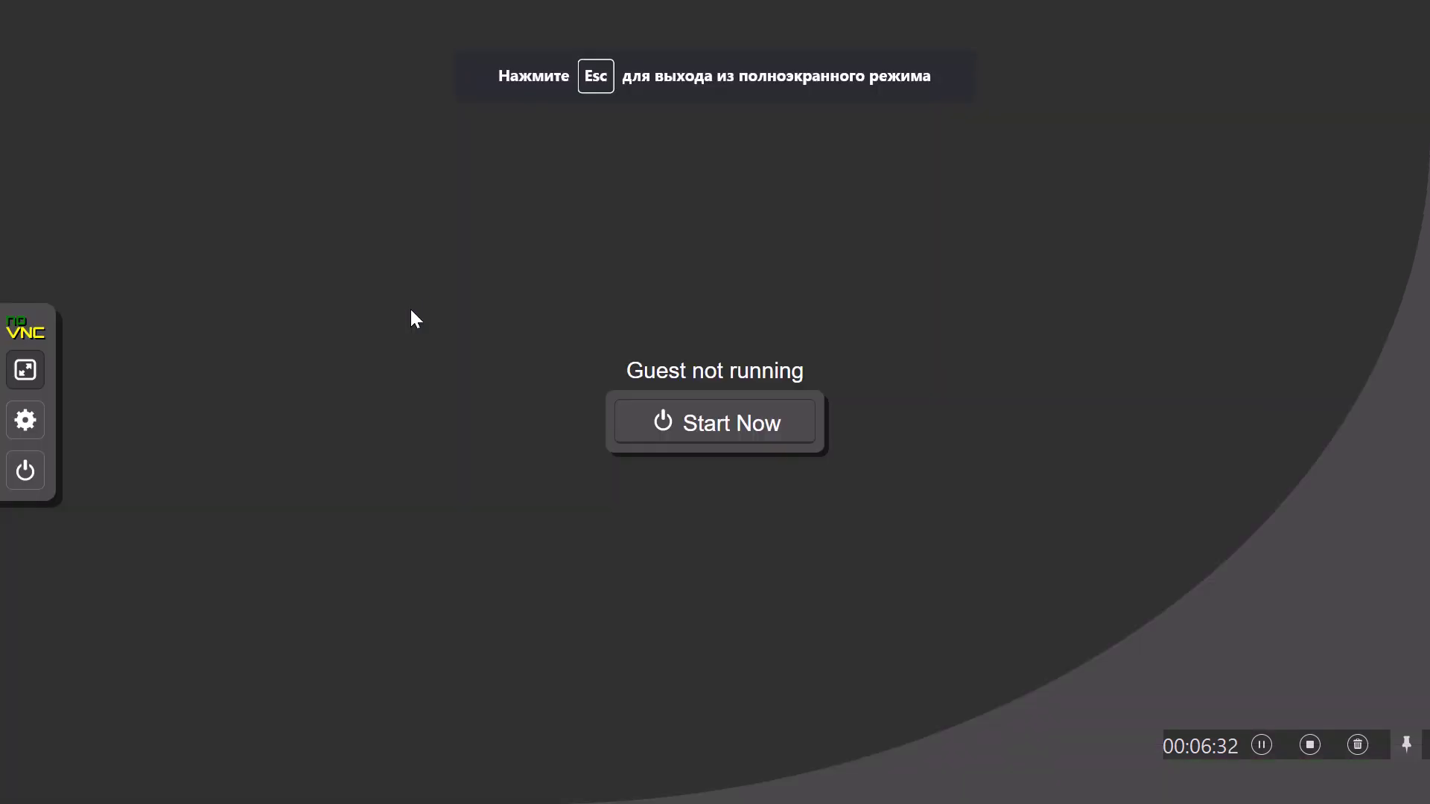
Step: Start VM 100 and let it boot to the Ubuntu installer's Welcome screen
click(735, 432)
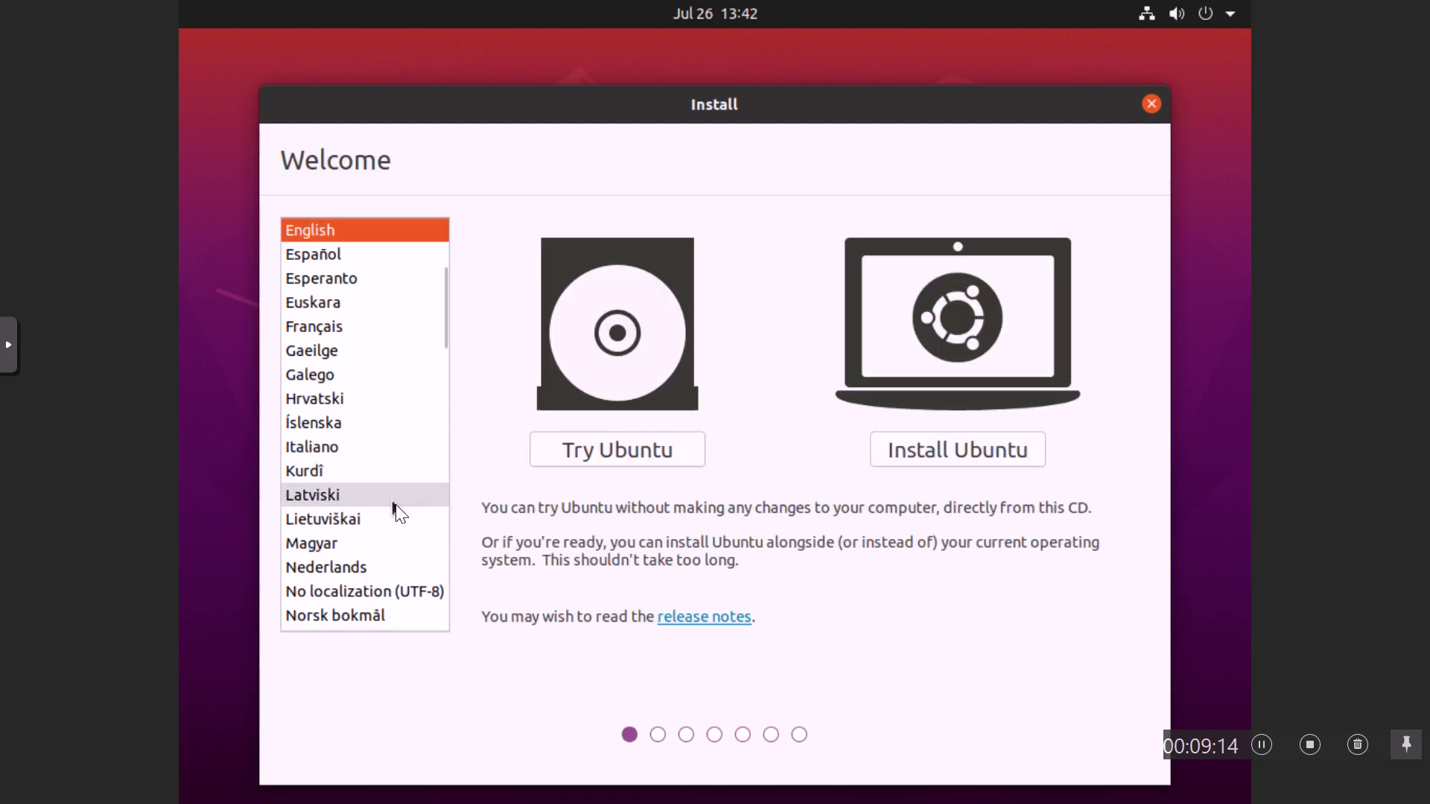
Step: Switch the installer language to Русский and start the Ubuntu installation
scroll(395, 504, down, 5)
scroll(396, 503, down, 5)
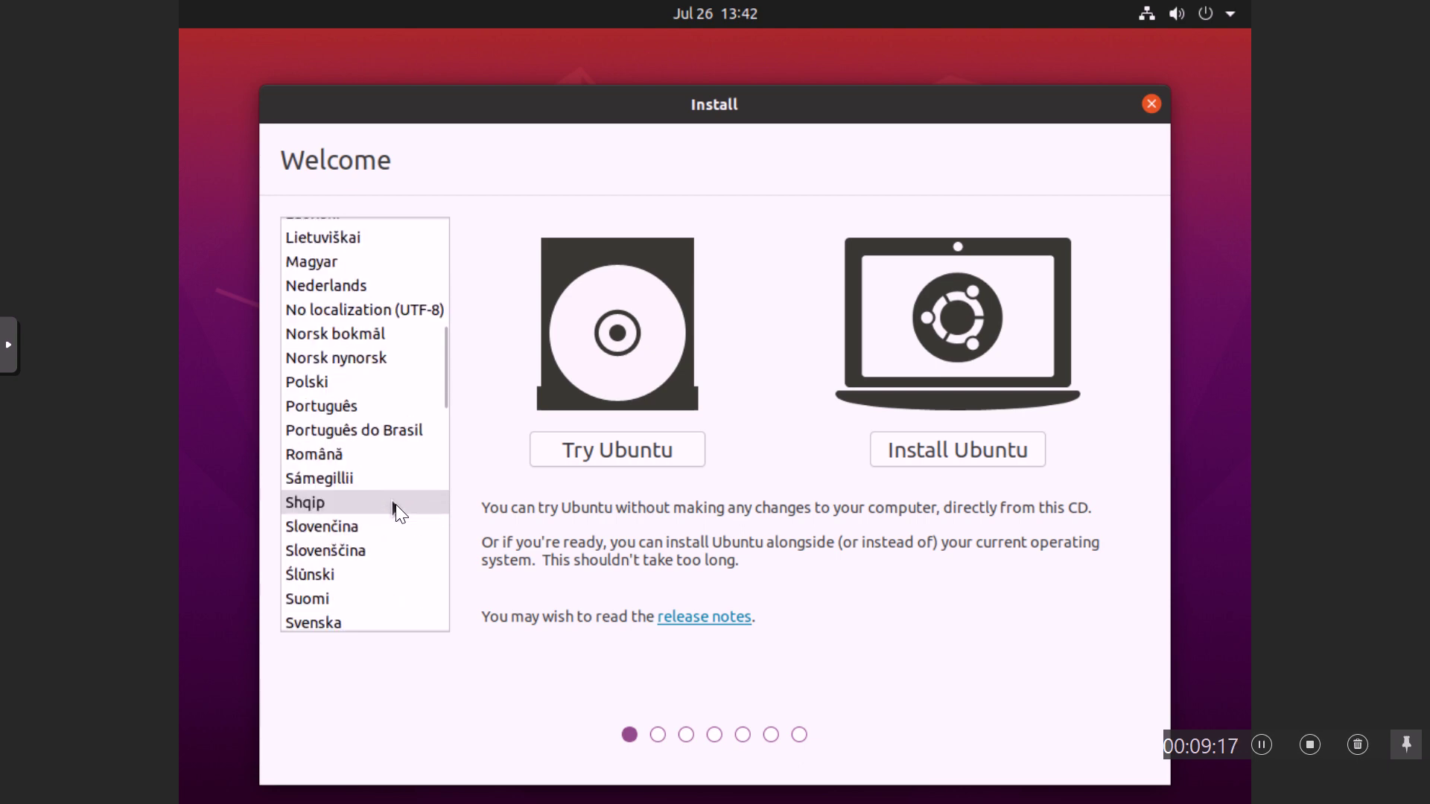
scroll(395, 503, down, 2)
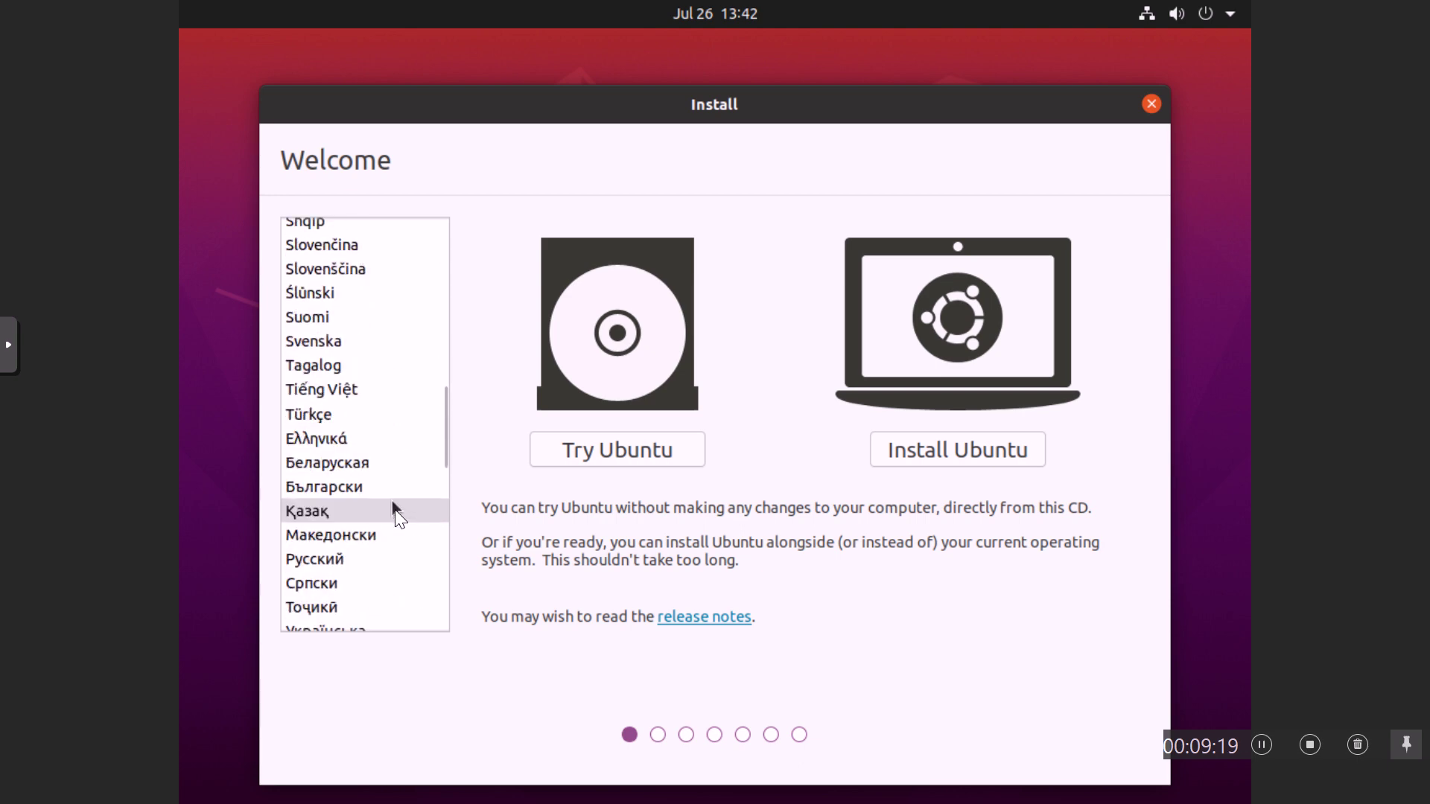
click(329, 565)
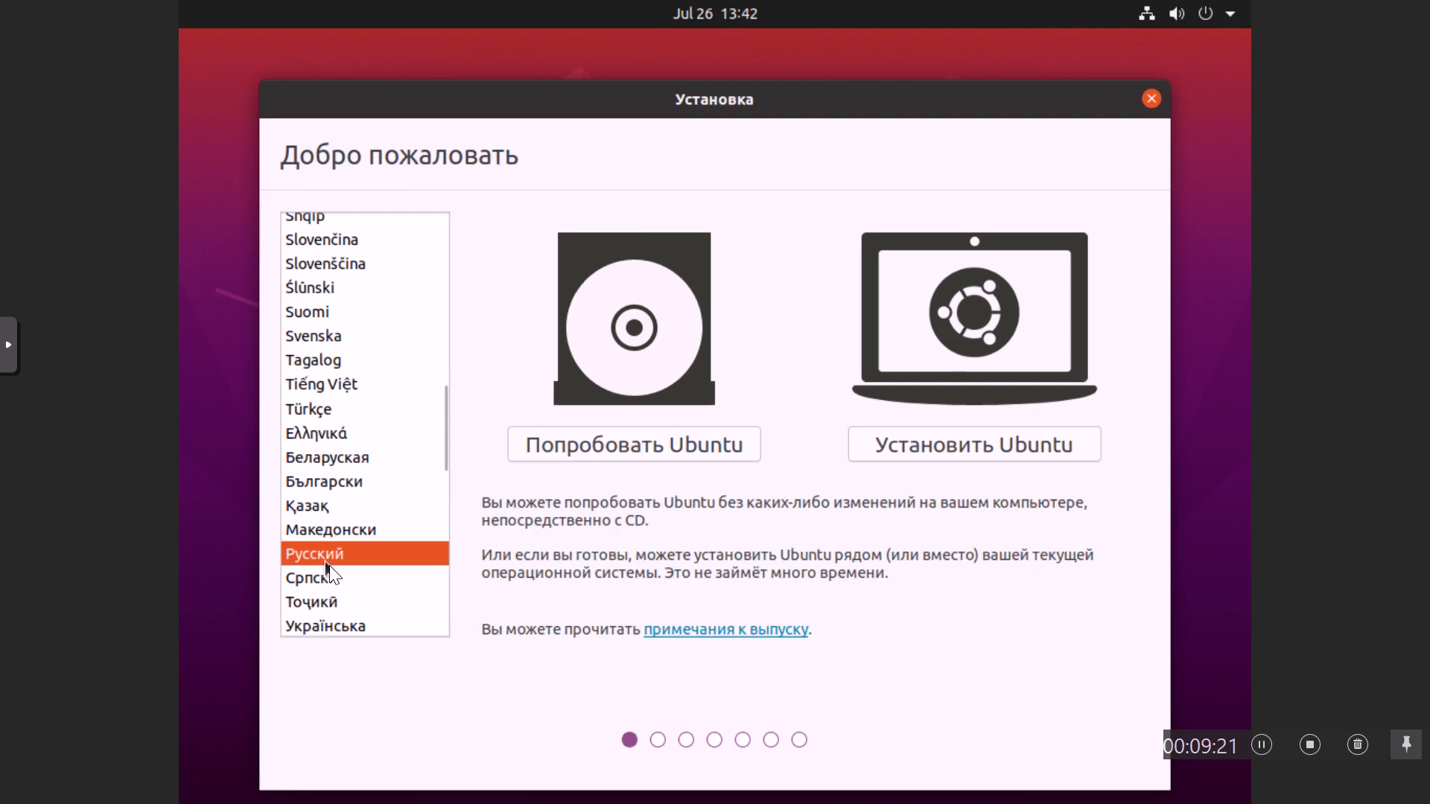
click(953, 445)
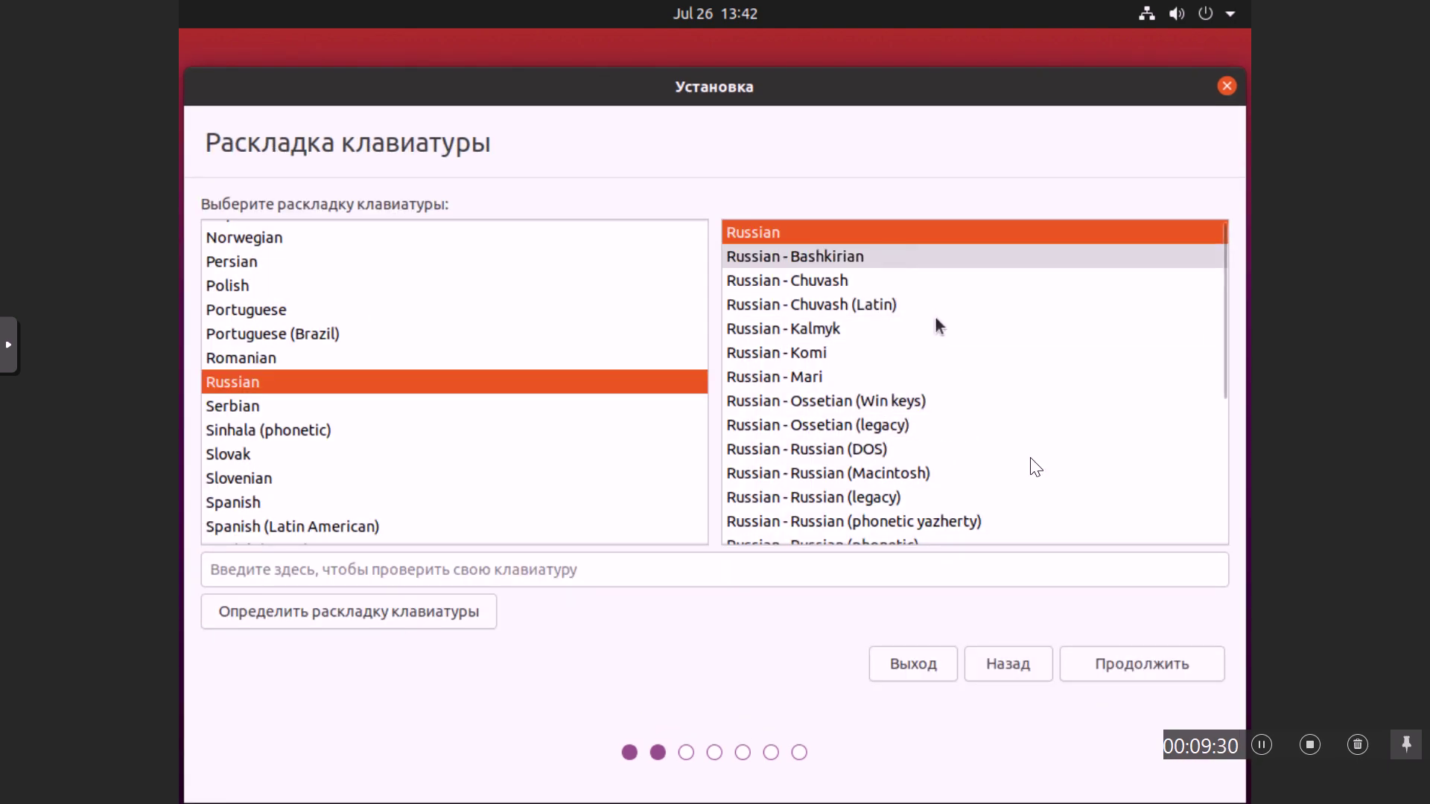
Step: Accept the Russian keyboard layout, choose Минимальная установка, and continue to the installation type
click(1137, 668)
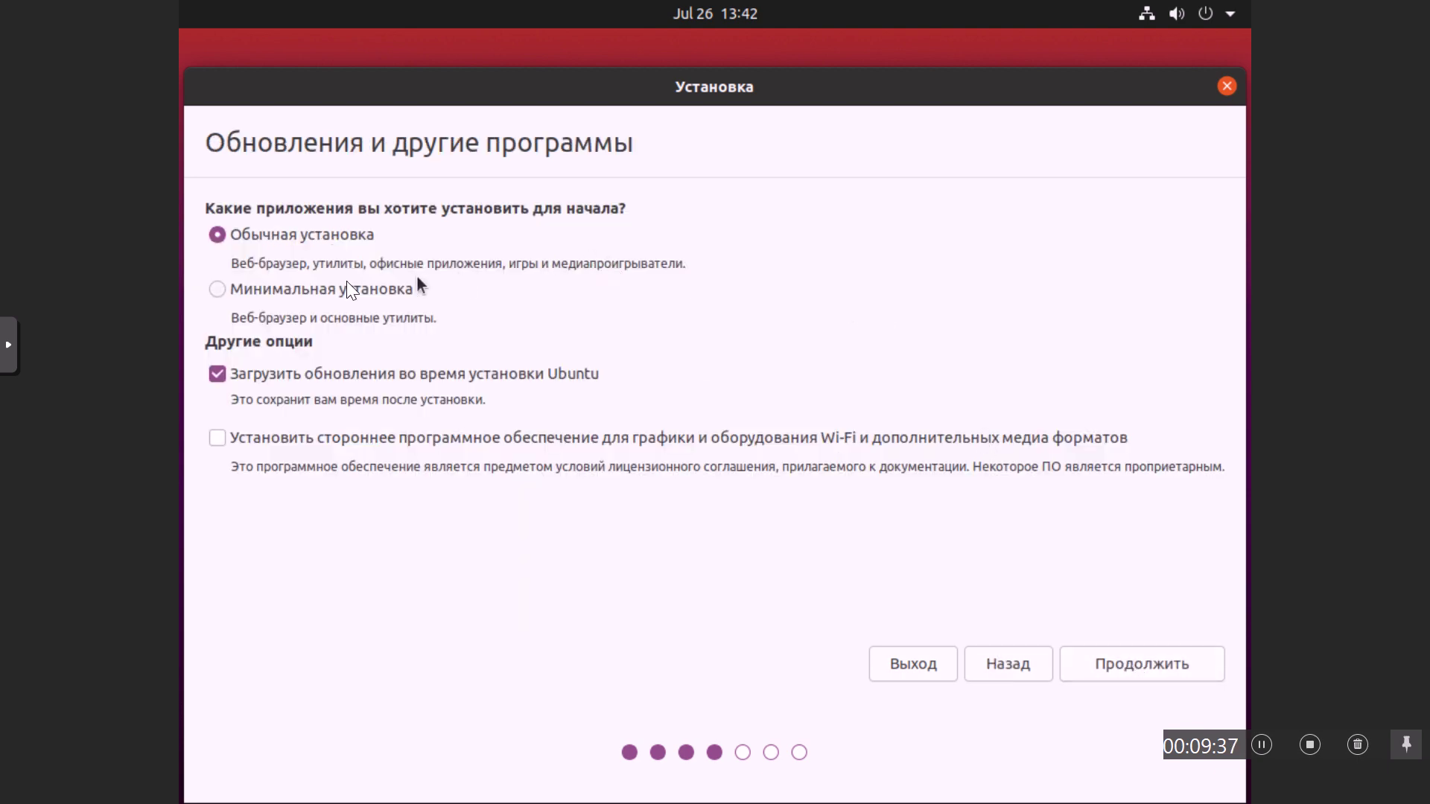
click(222, 293)
click(1134, 669)
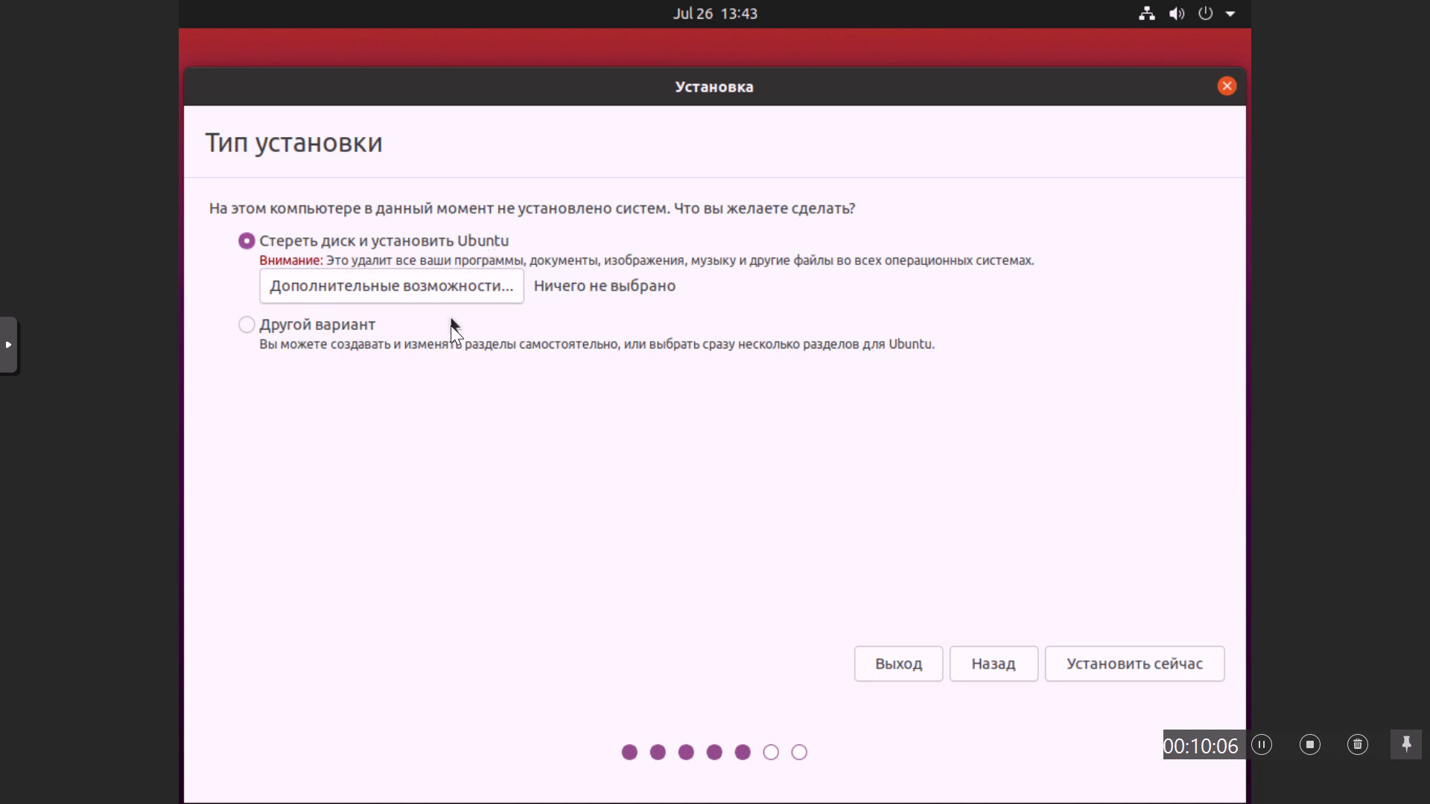
Step: Choose Другой вариант to partition /dev/sda manually and continue
click(254, 328)
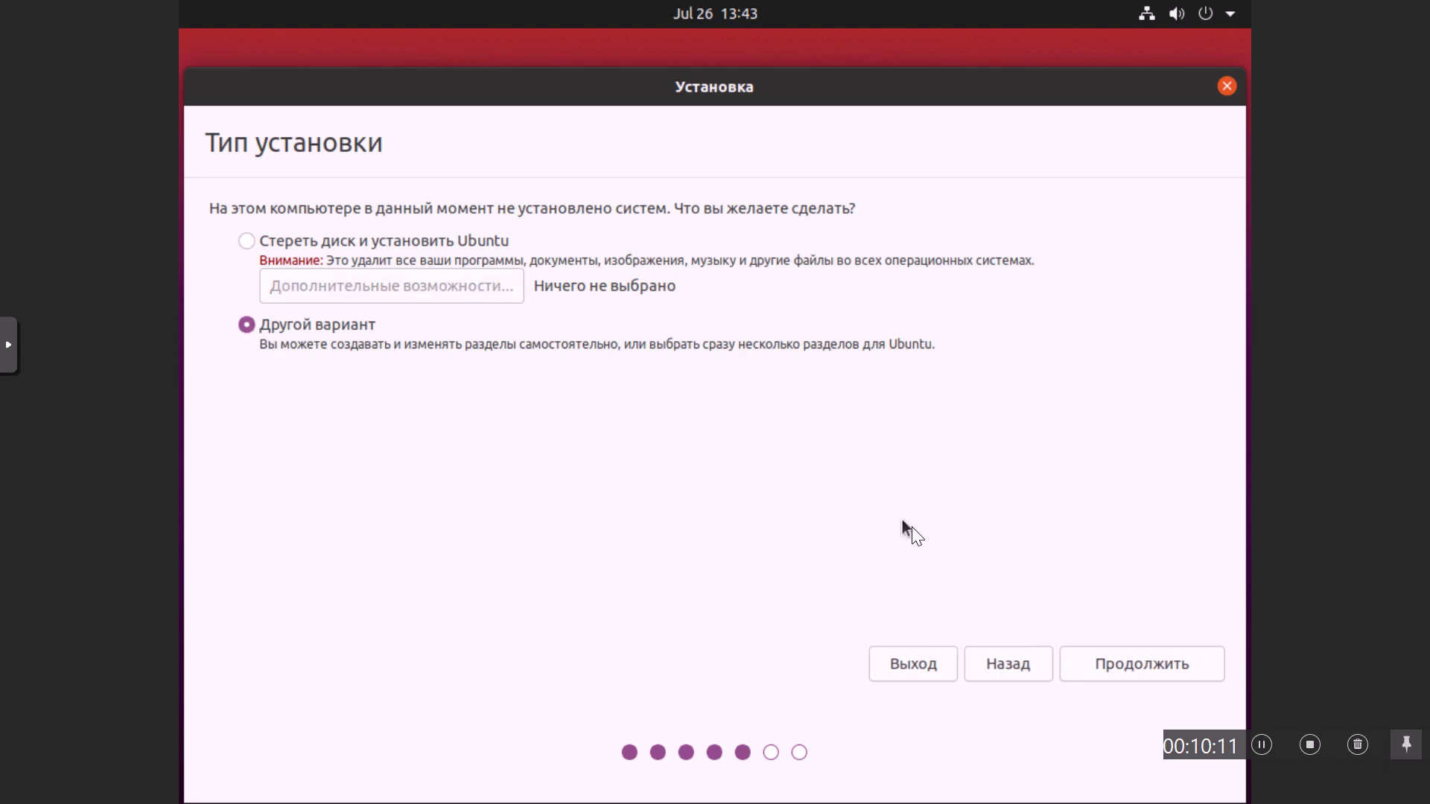
click(1136, 667)
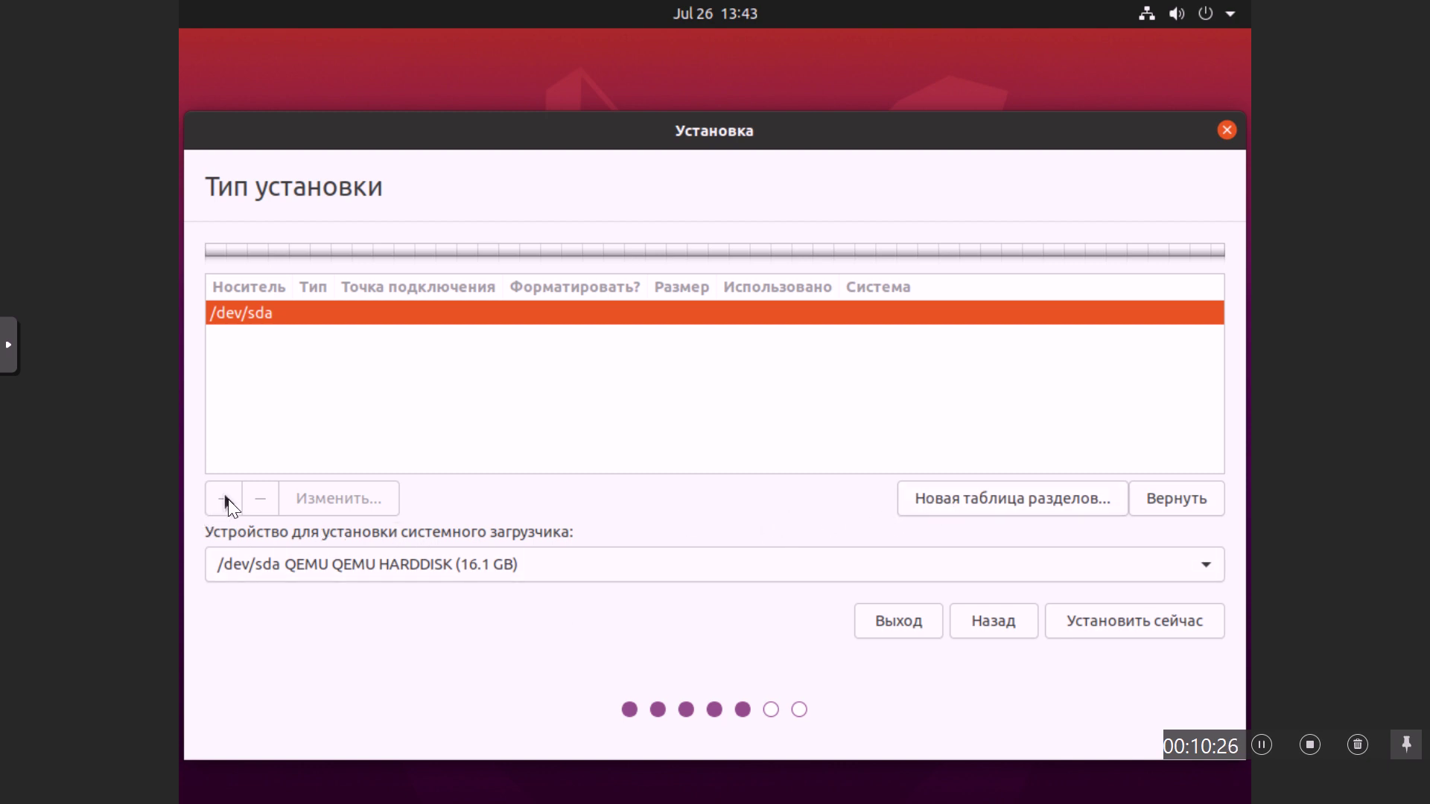
Step: Create a new empty partition table on /dev/sda and start a partition in the 16106 MB free space
click(973, 500)
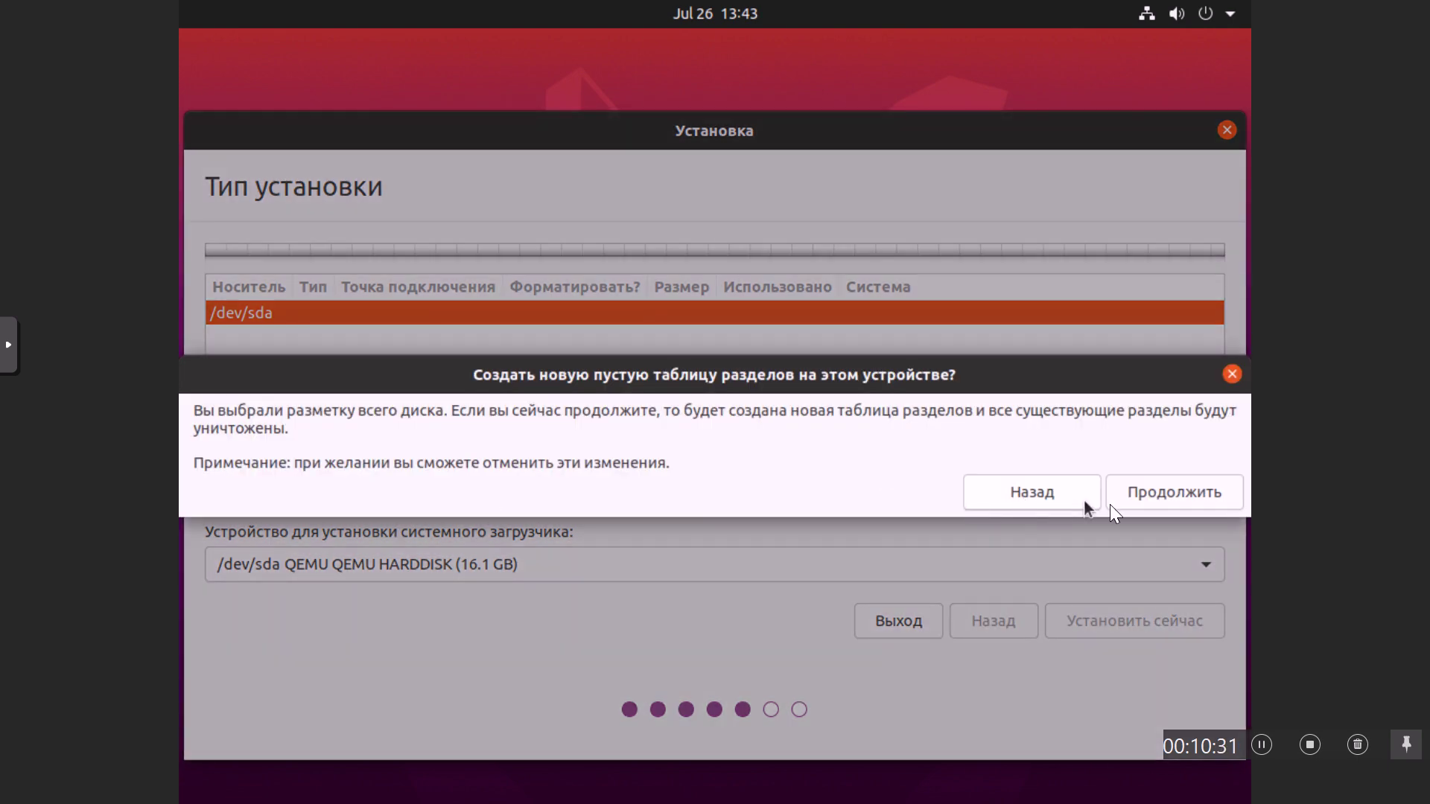
click(1149, 500)
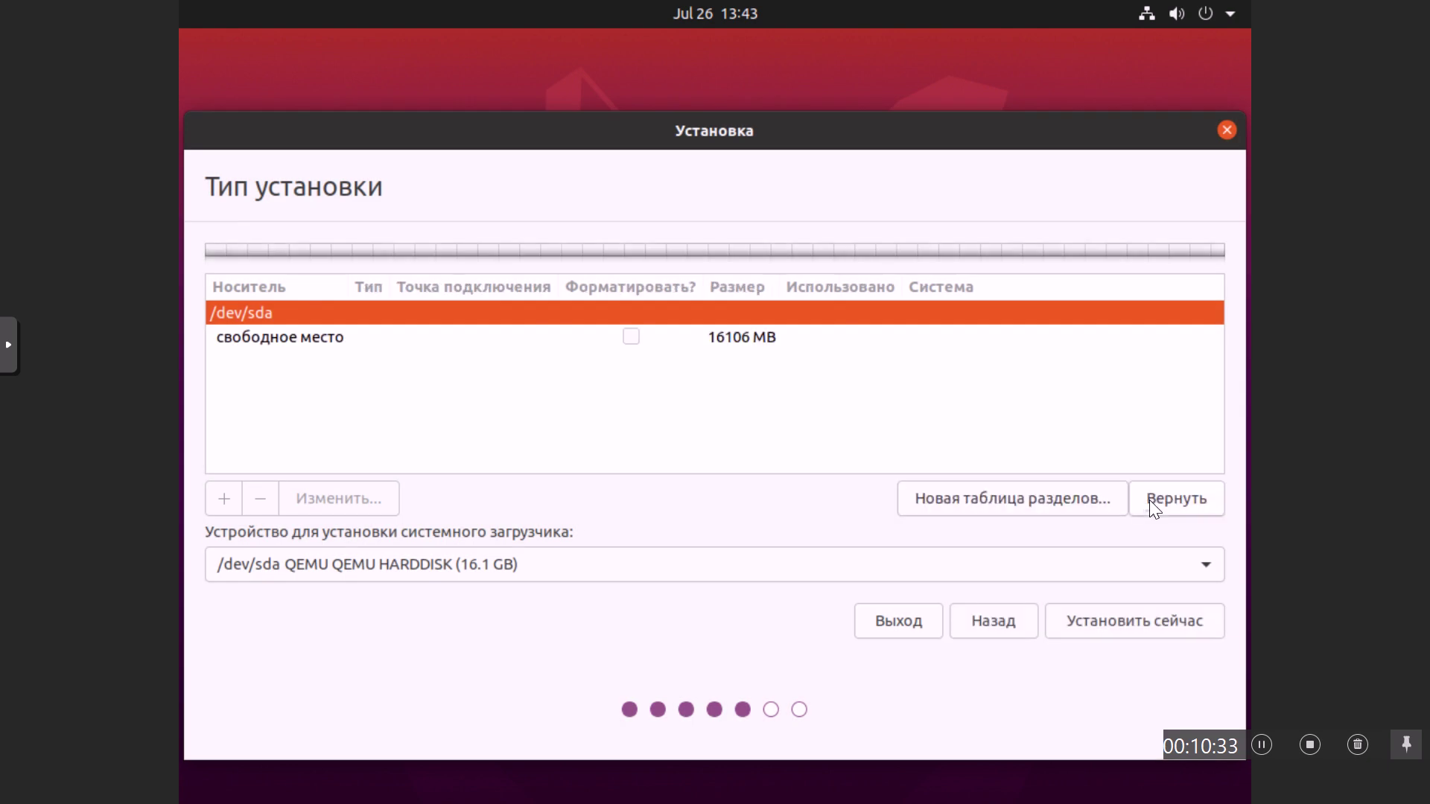
click(342, 345)
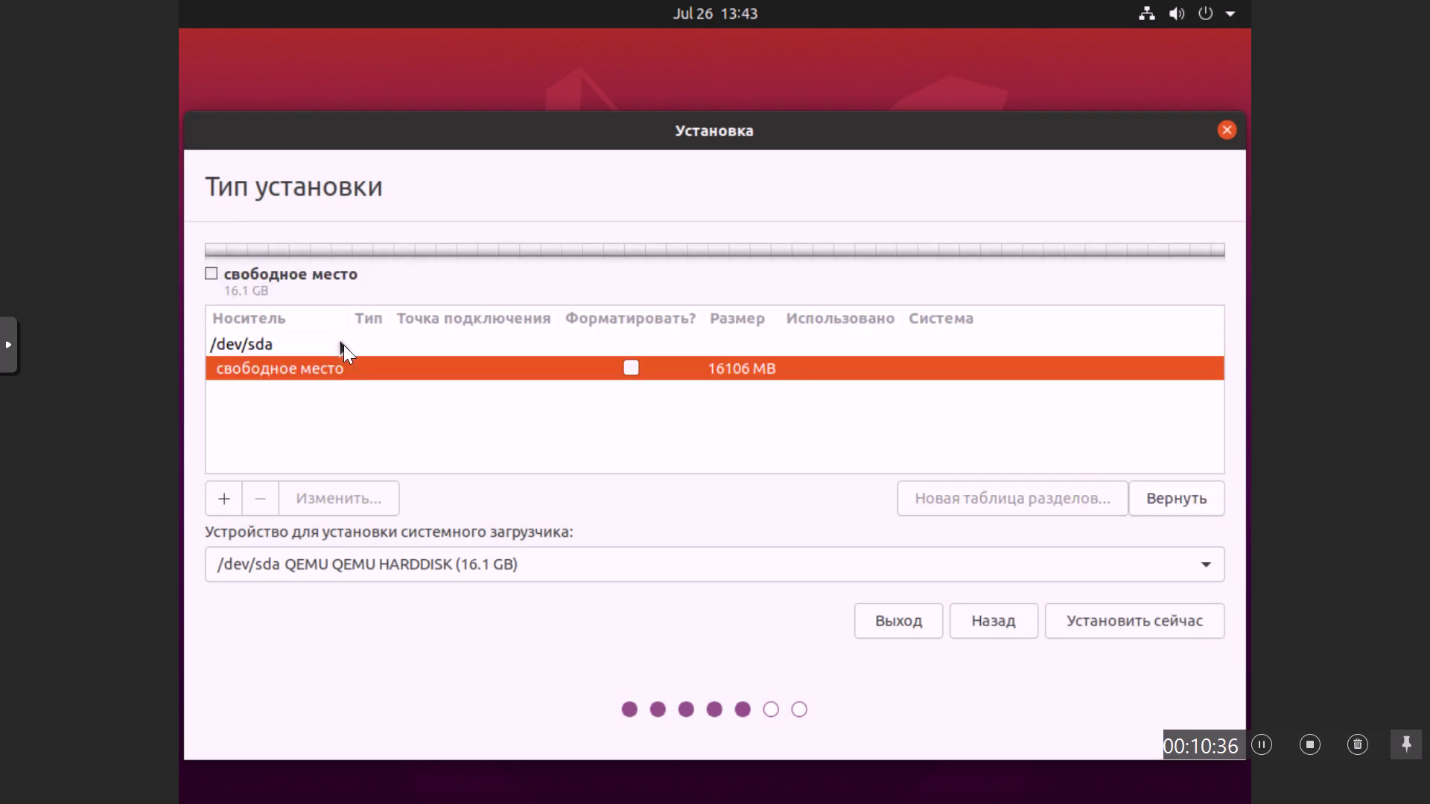
click(225, 498)
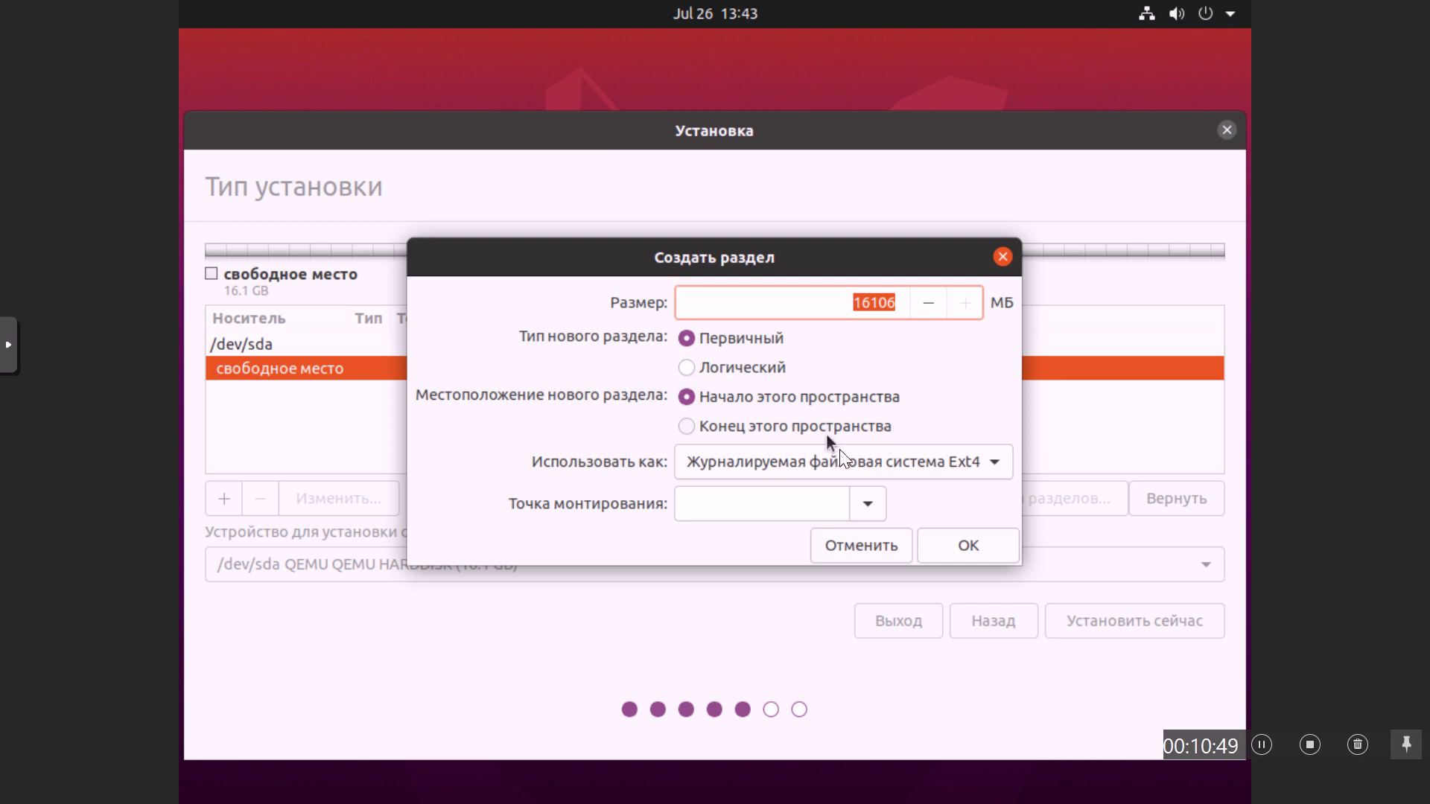
Step: Create a 1024 MB partition used as раздел подкачки (swap)
click(998, 466)
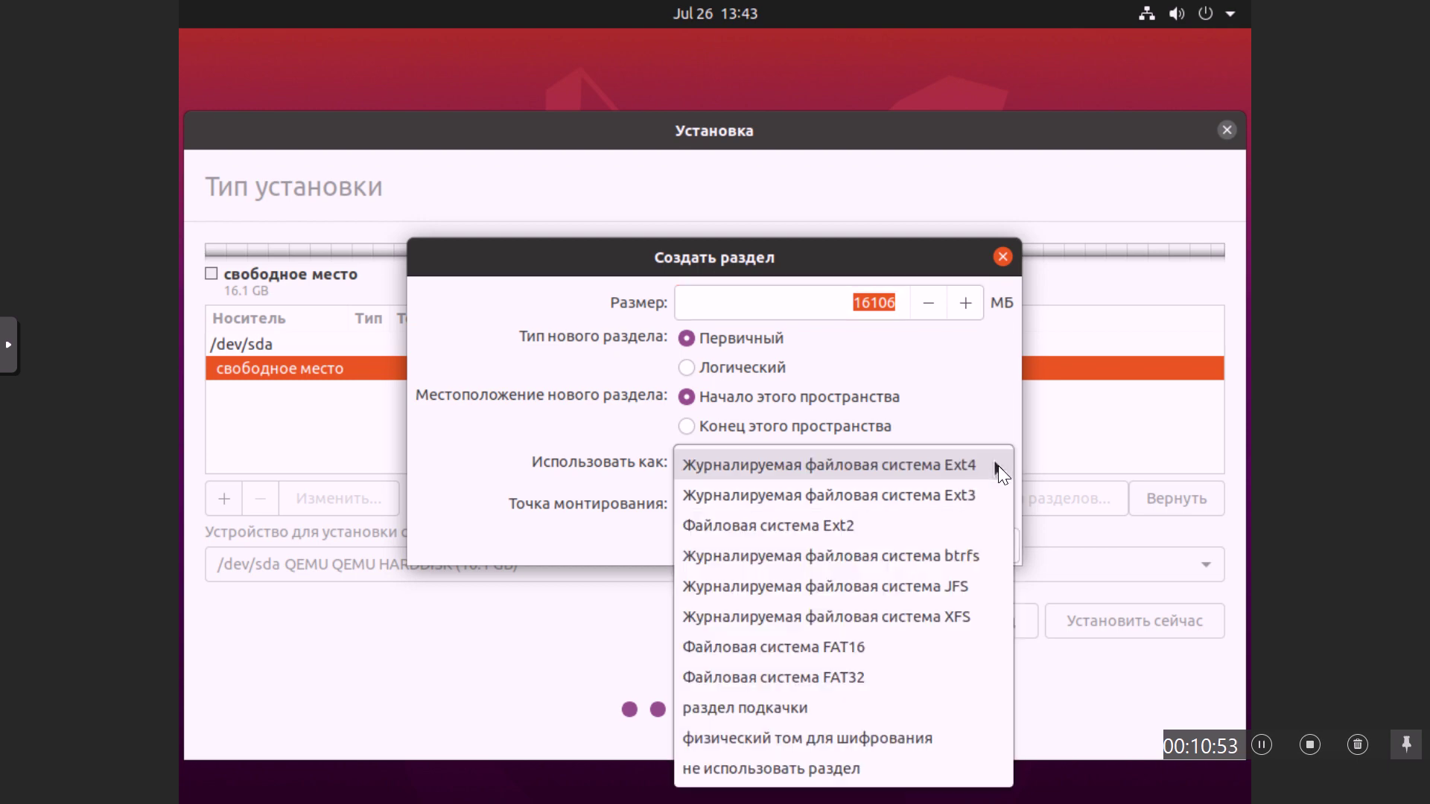
click(779, 712)
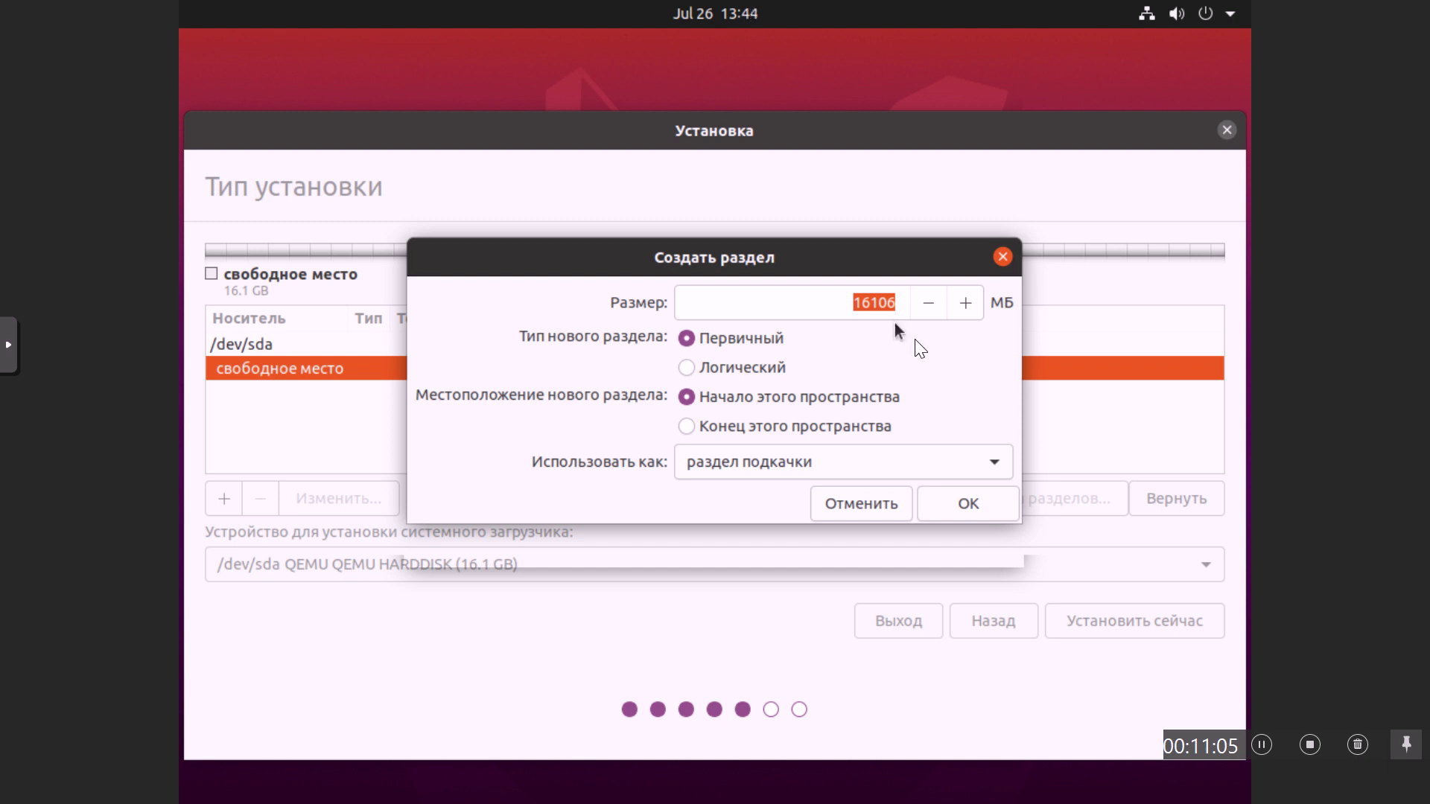
click(875, 303)
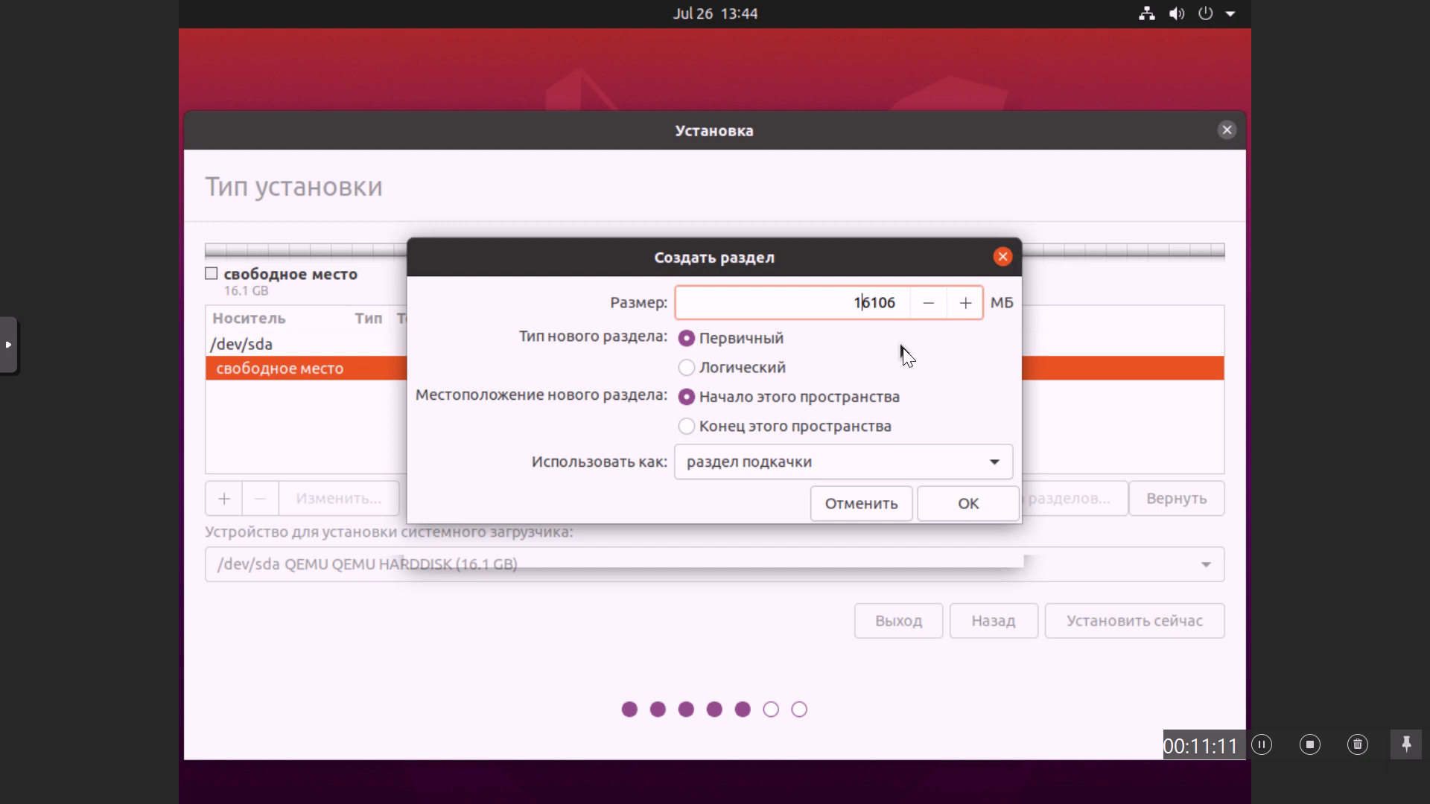
key(Left)
key(Delete)
key(Delete)
key(Delete)
key(Delete)
key(Delete)
text(1024)
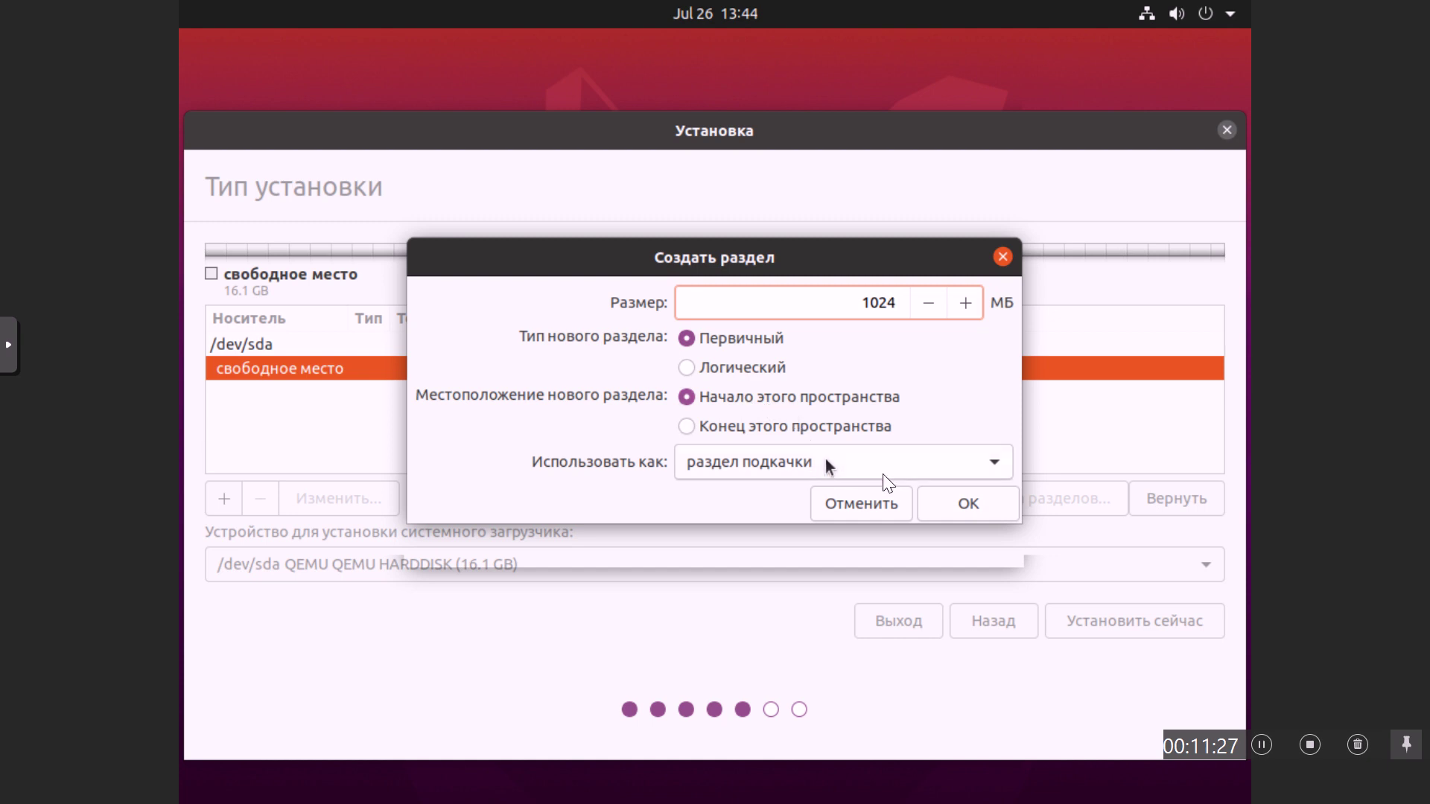
click(970, 510)
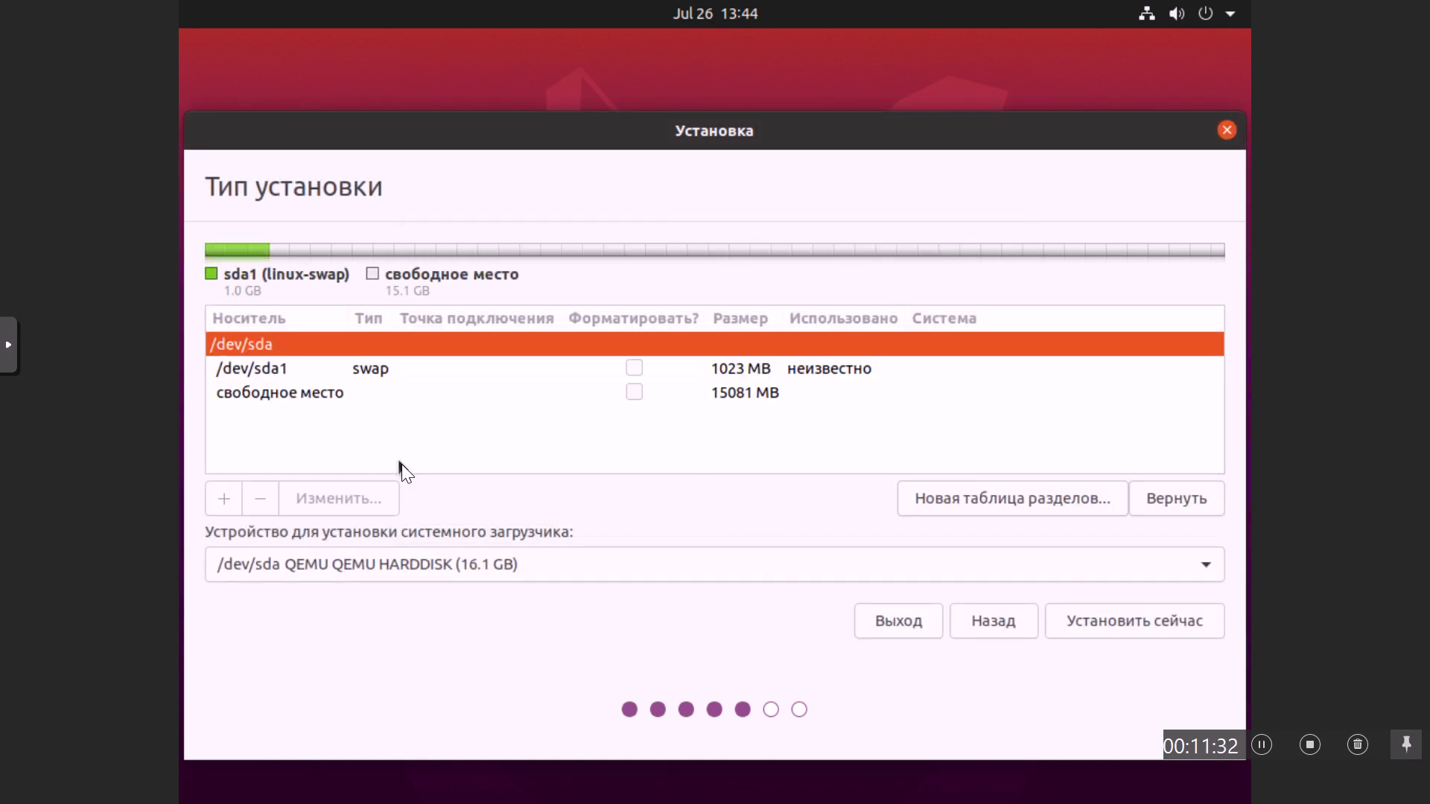
Step: Add a 1024 MB ext4 partition mounted at /boot in the free space
click(317, 401)
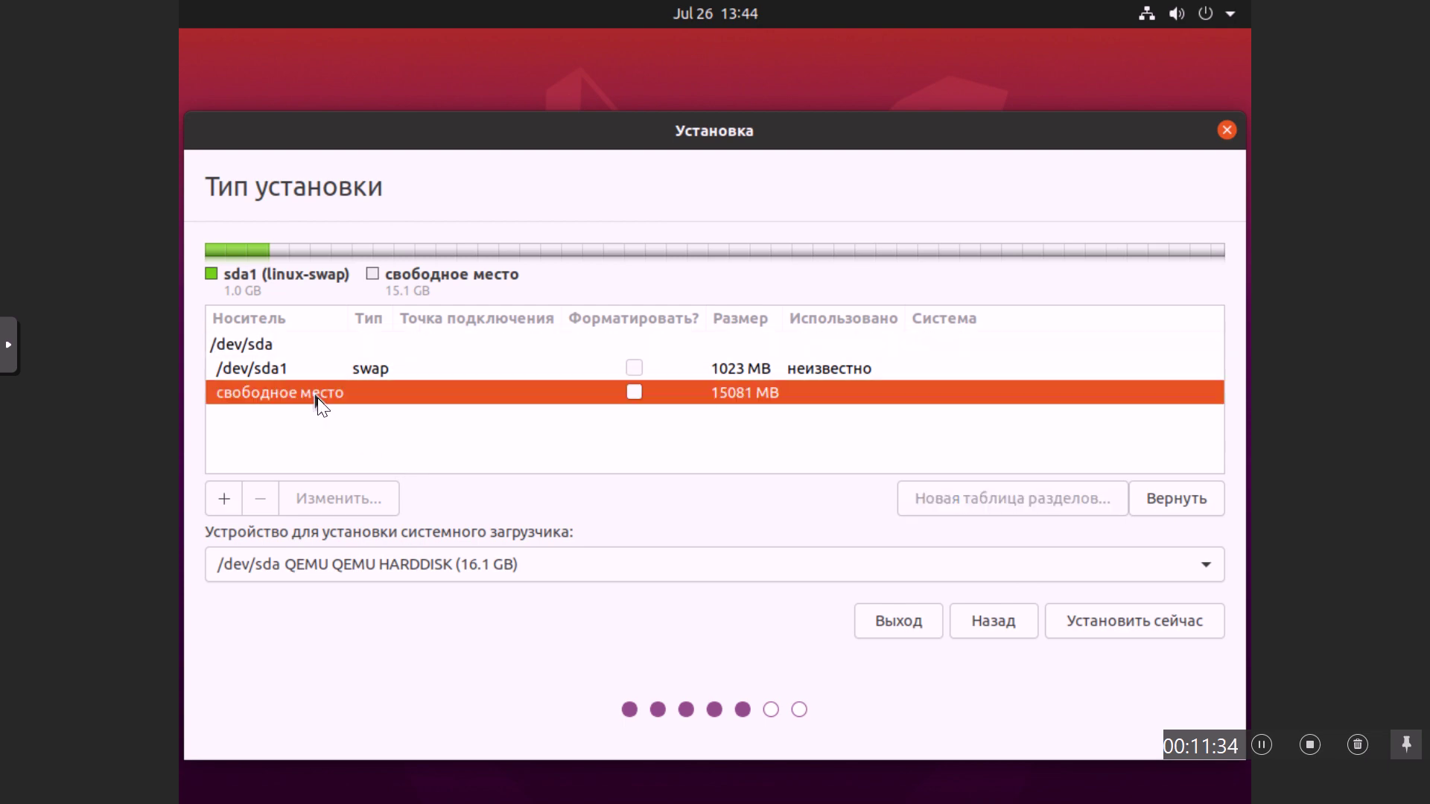
click(229, 501)
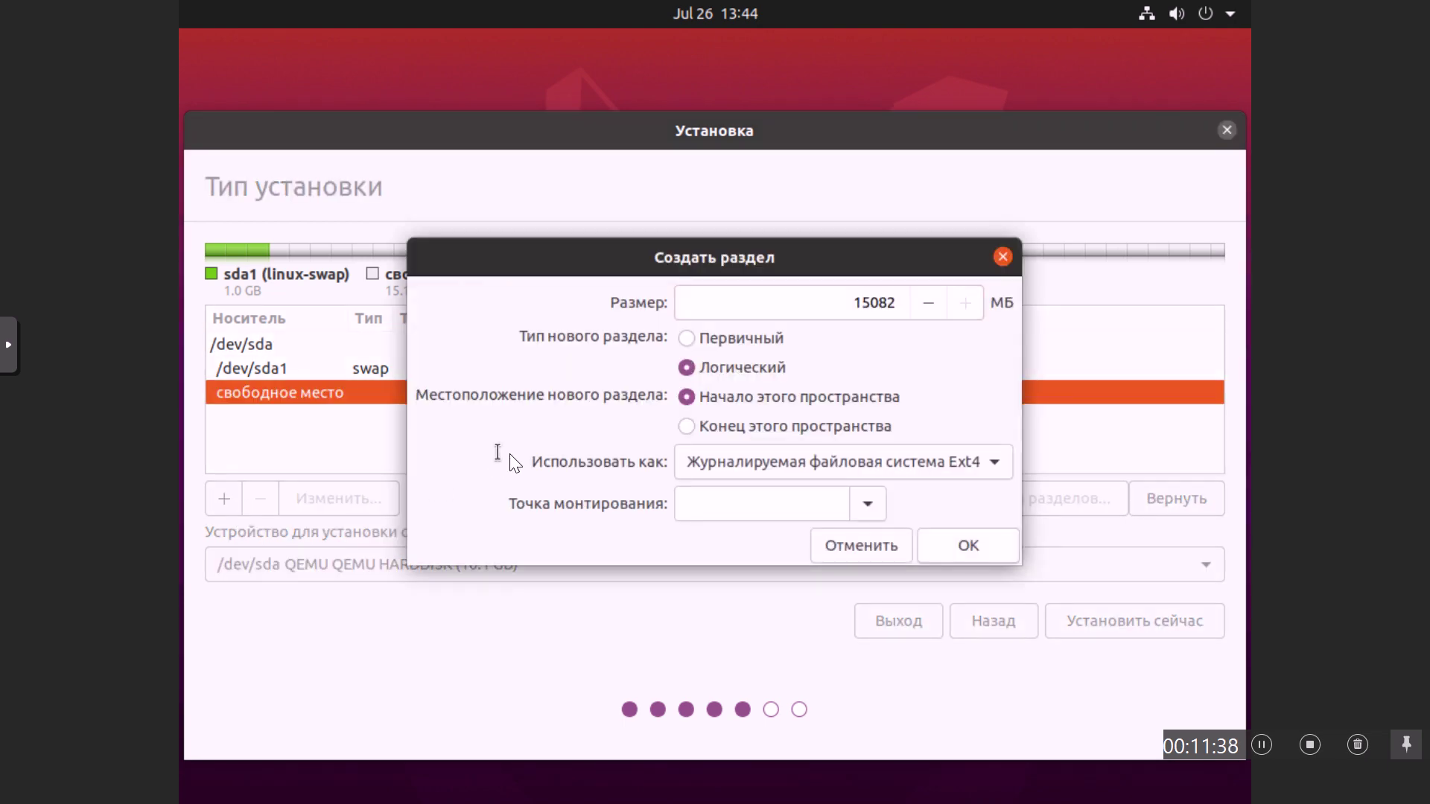
click(866, 507)
click(859, 570)
click(855, 304)
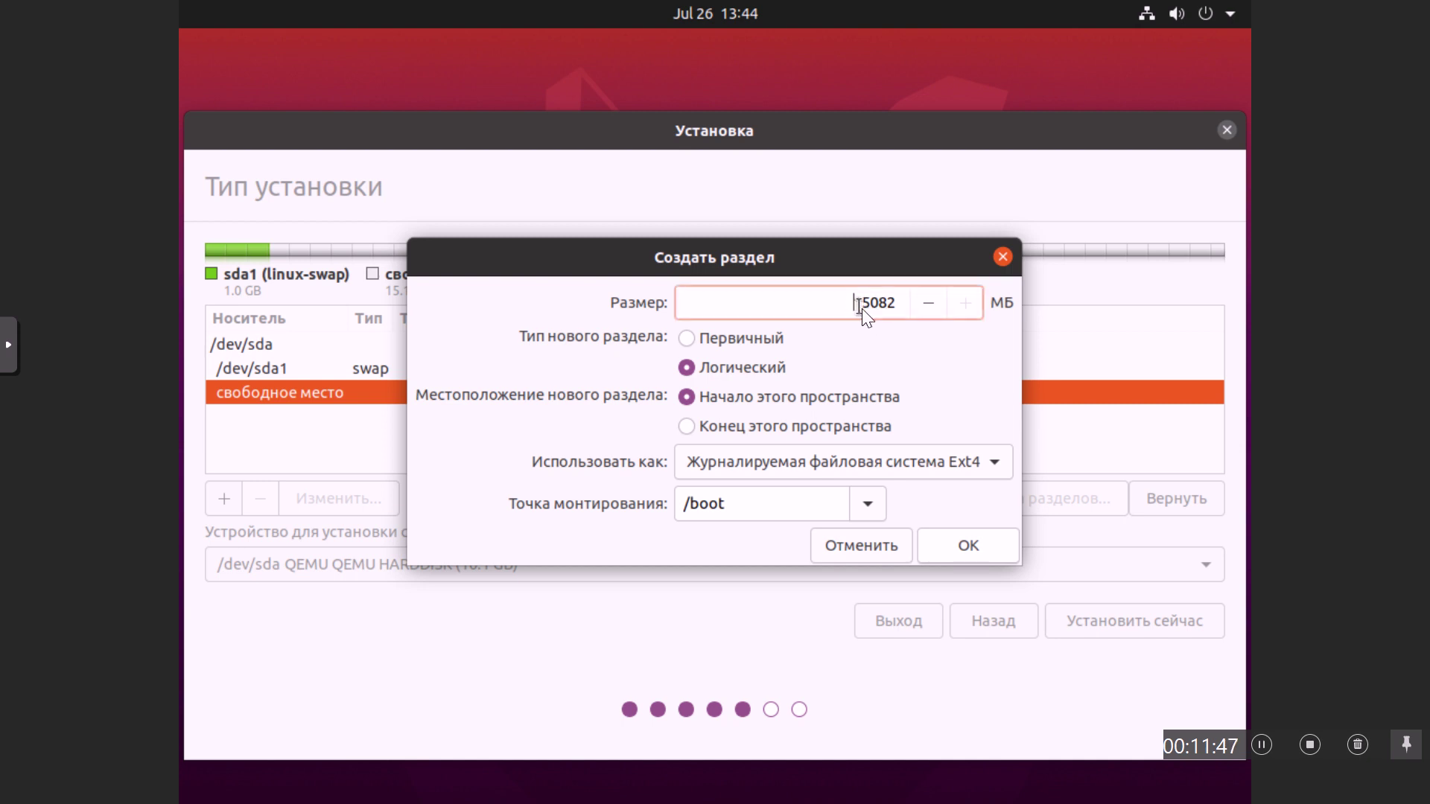
key(Delete)
key(Delete)
key(Delete)
text(02)
click(965, 553)
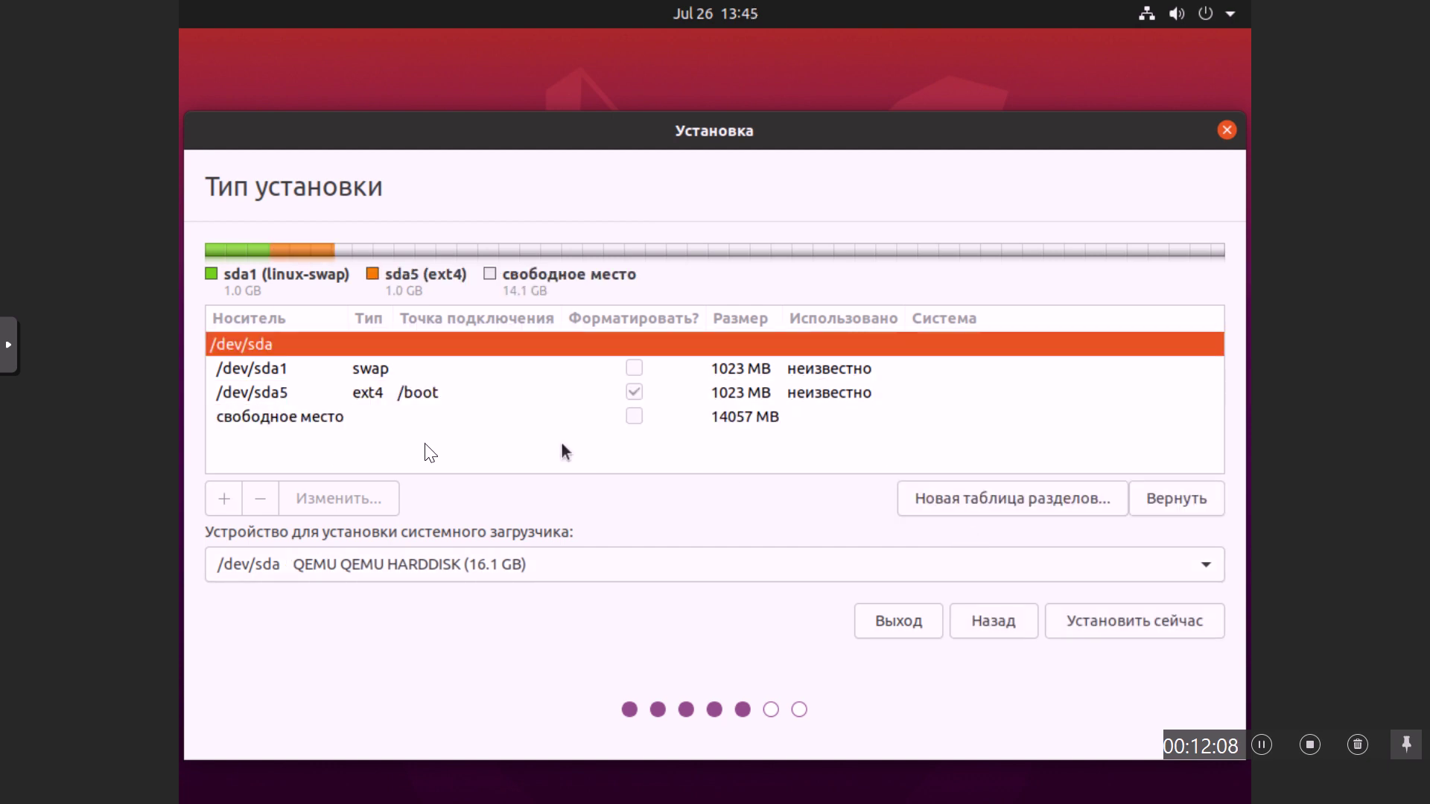
click(303, 420)
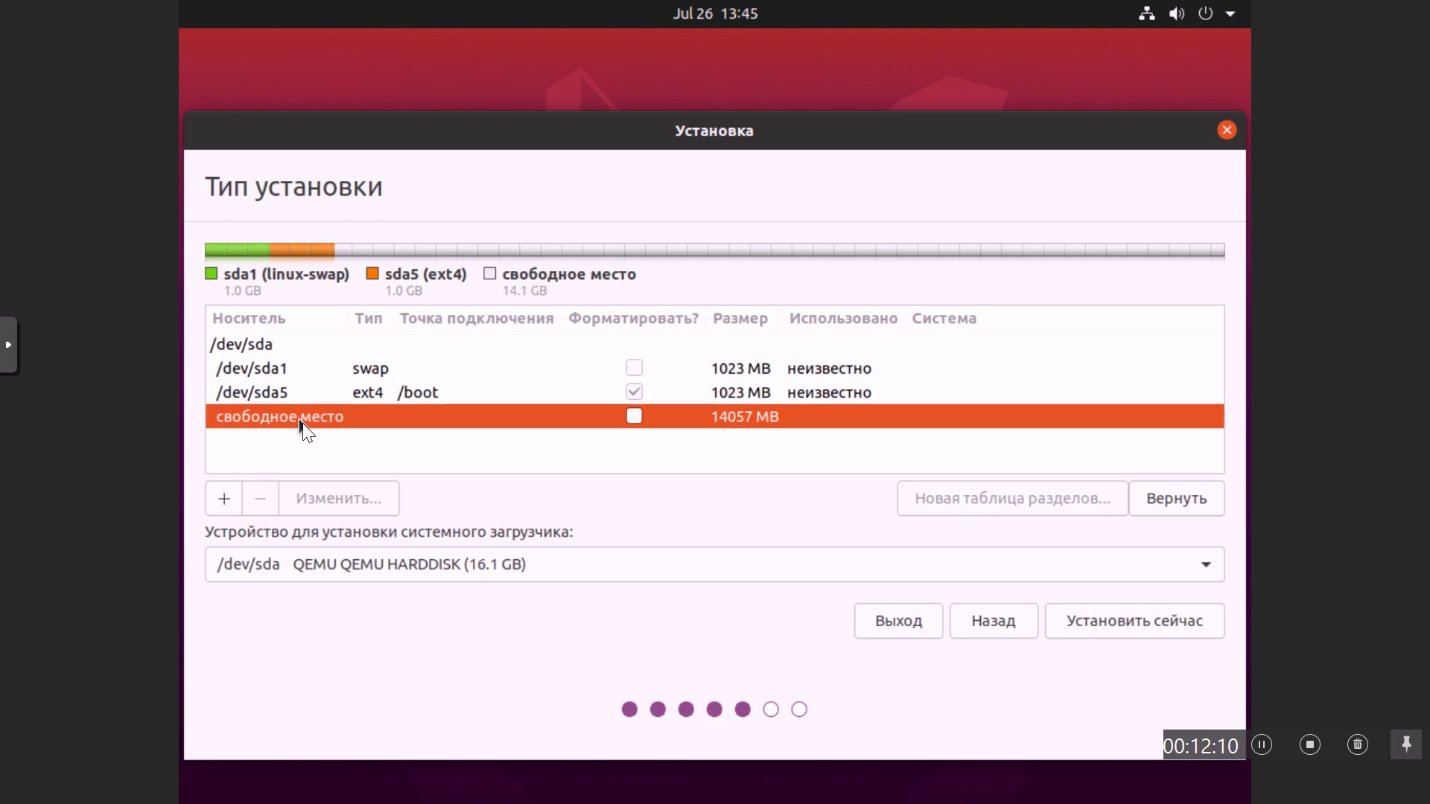
Step: Create the root partition mounted at / as XFS, using all remaining 14055 MB
click(225, 500)
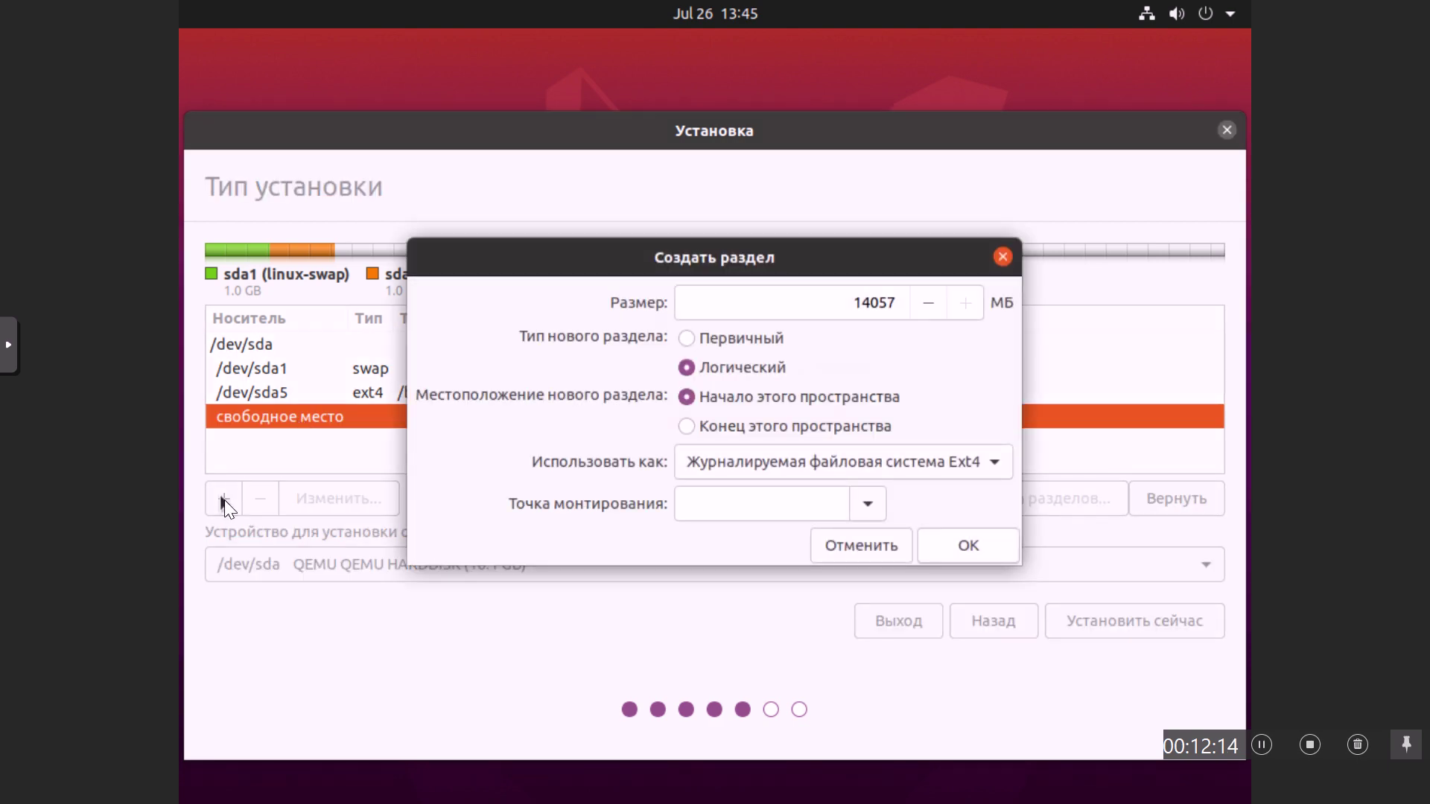
click(863, 506)
click(859, 539)
click(858, 542)
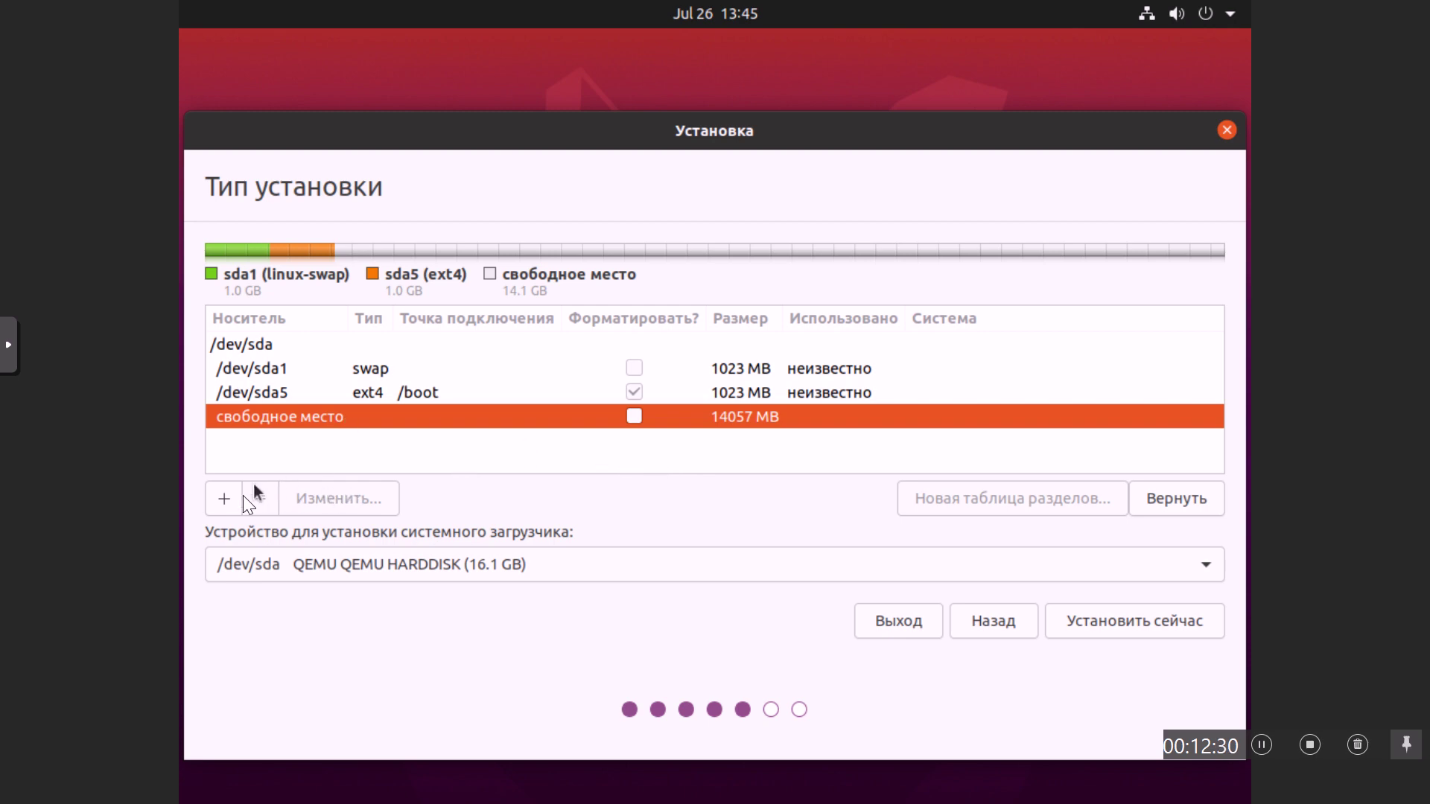
click(222, 499)
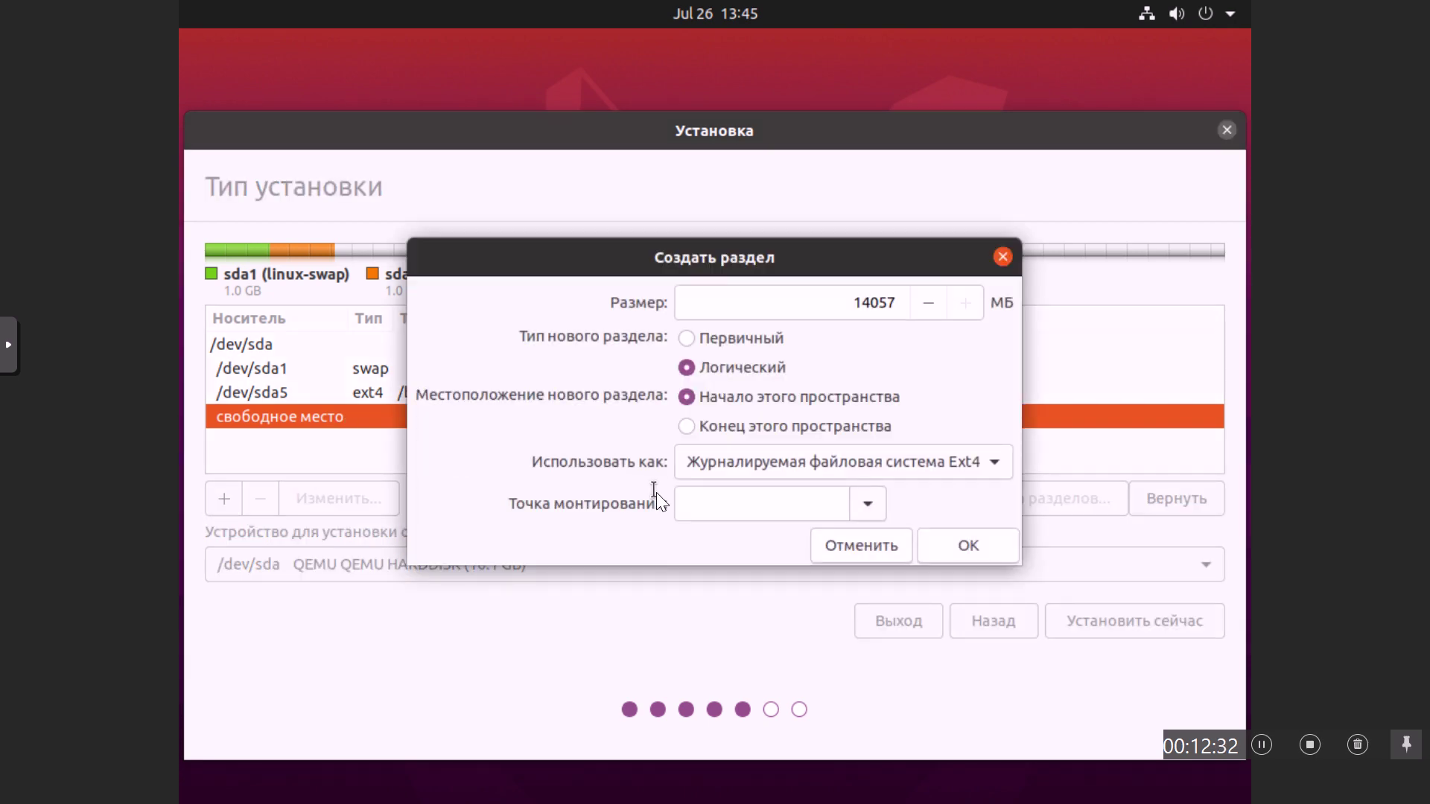
click(869, 505)
click(794, 543)
click(993, 464)
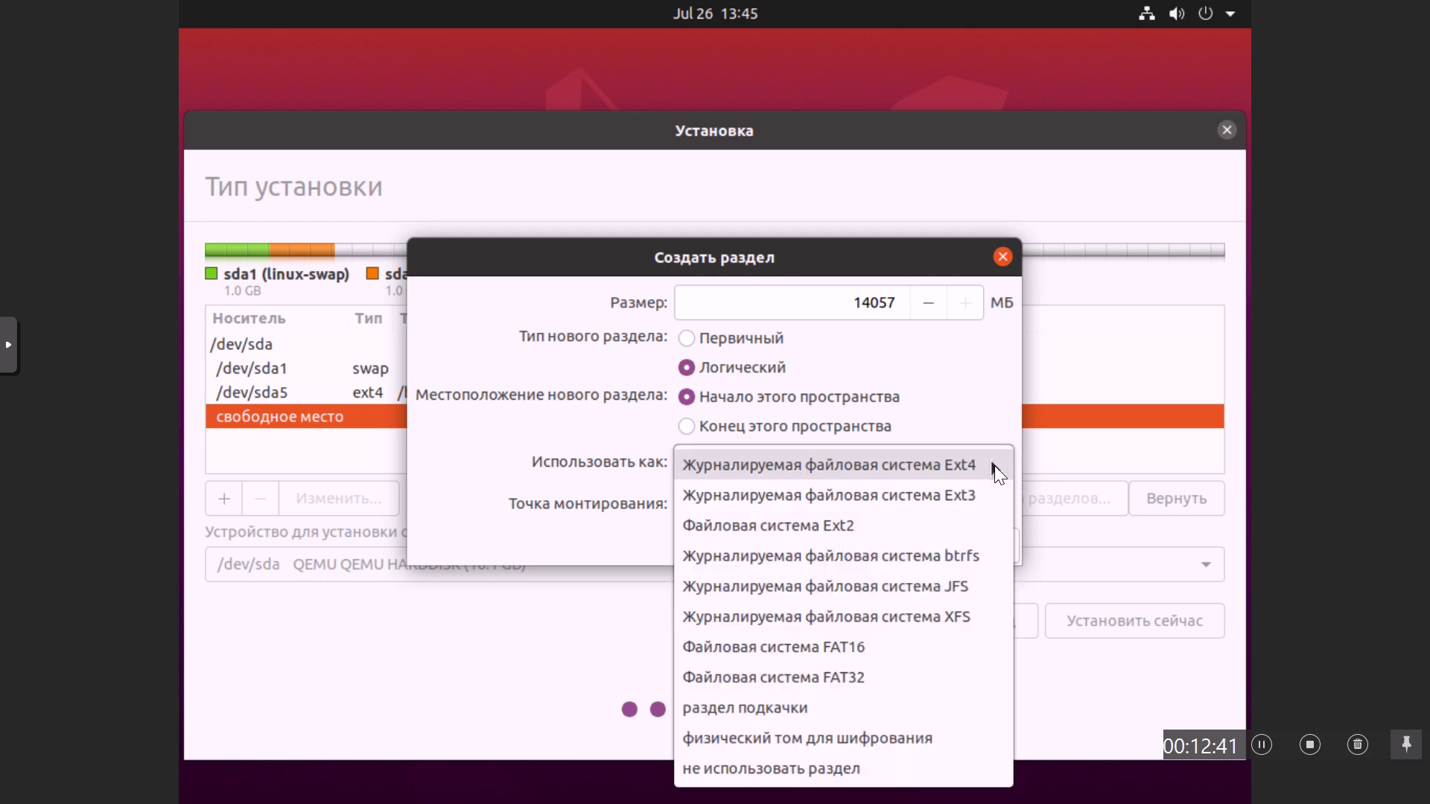
click(940, 620)
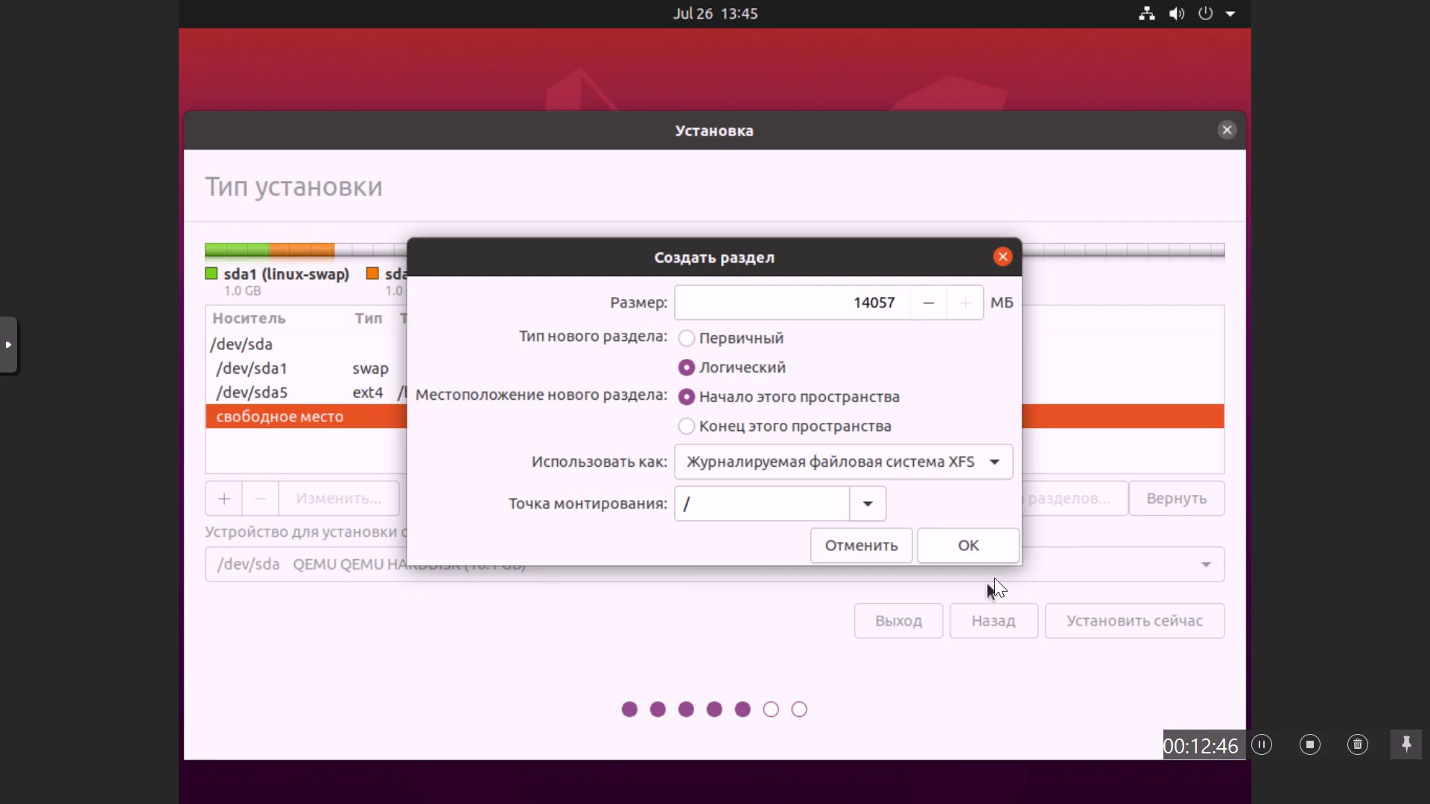
click(982, 546)
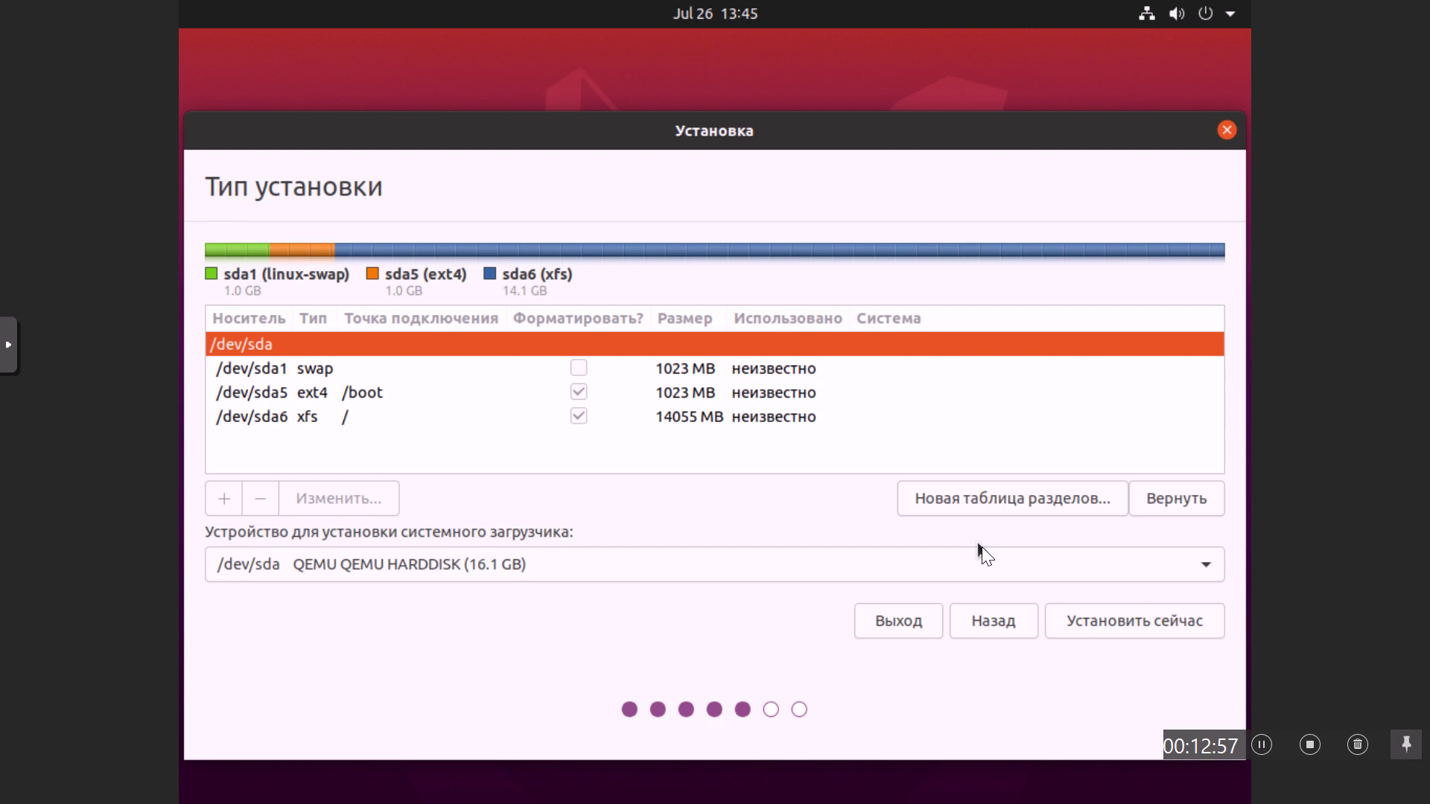
Step: Write the partition changes to disk and accept Moscow as the time zone
click(1114, 625)
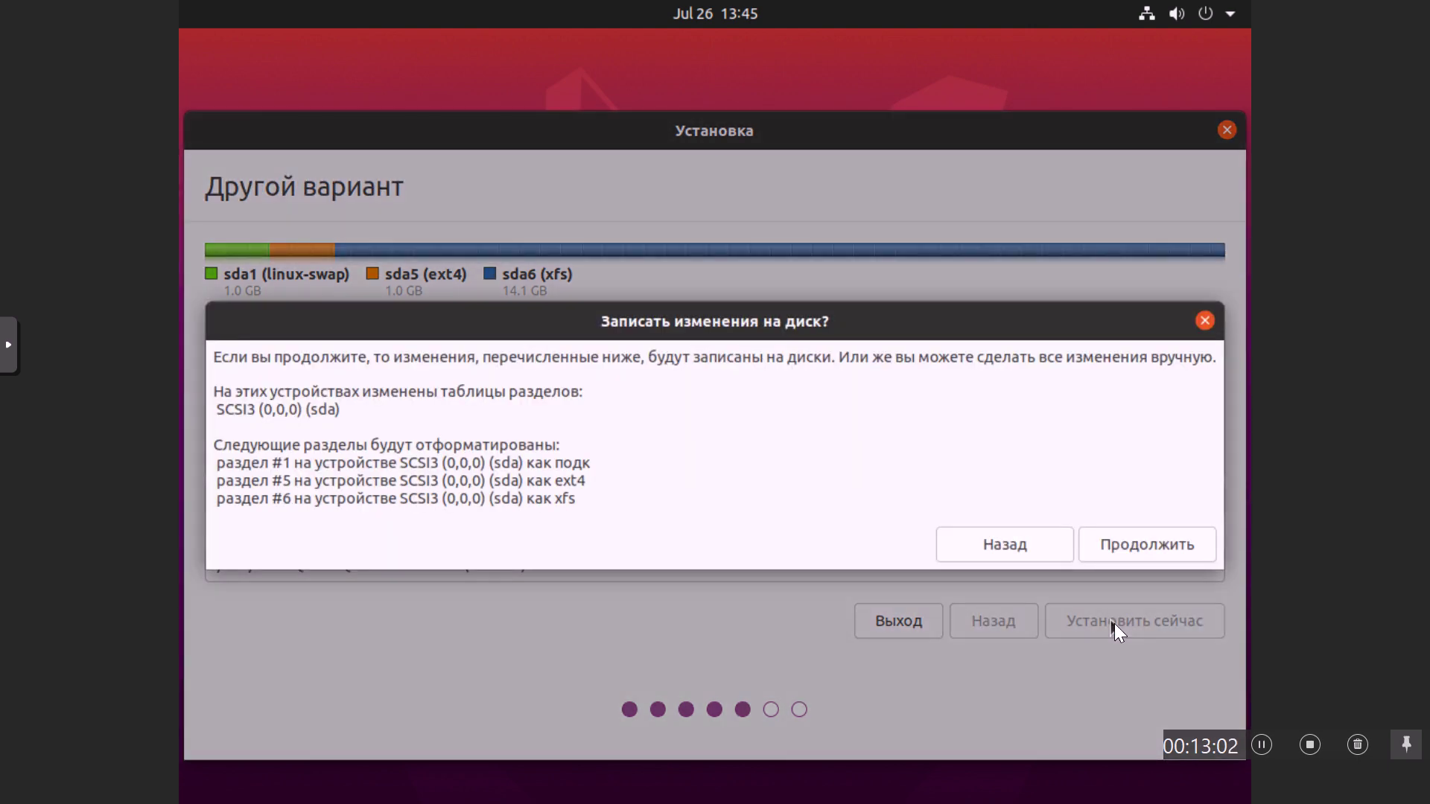
click(1153, 549)
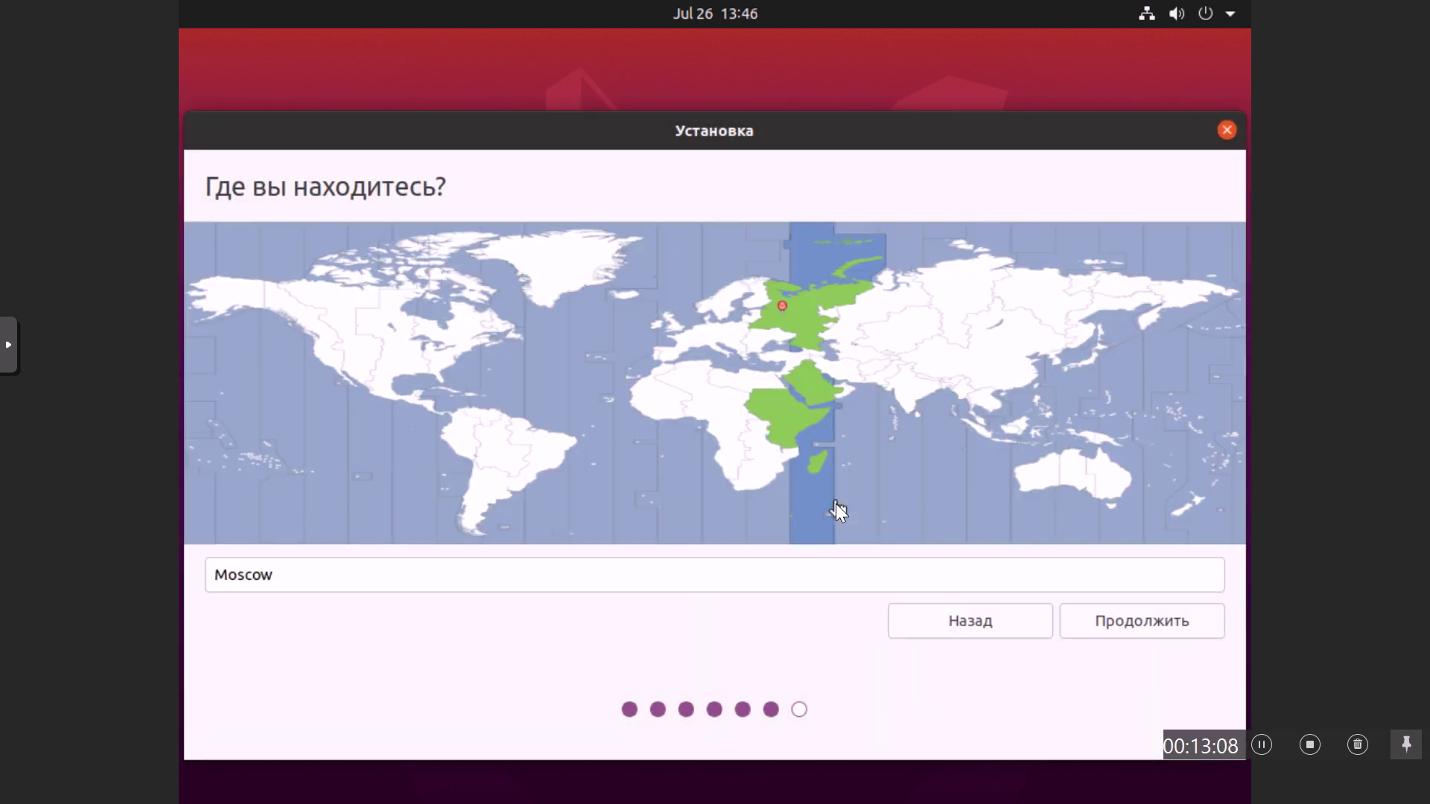
click(1130, 623)
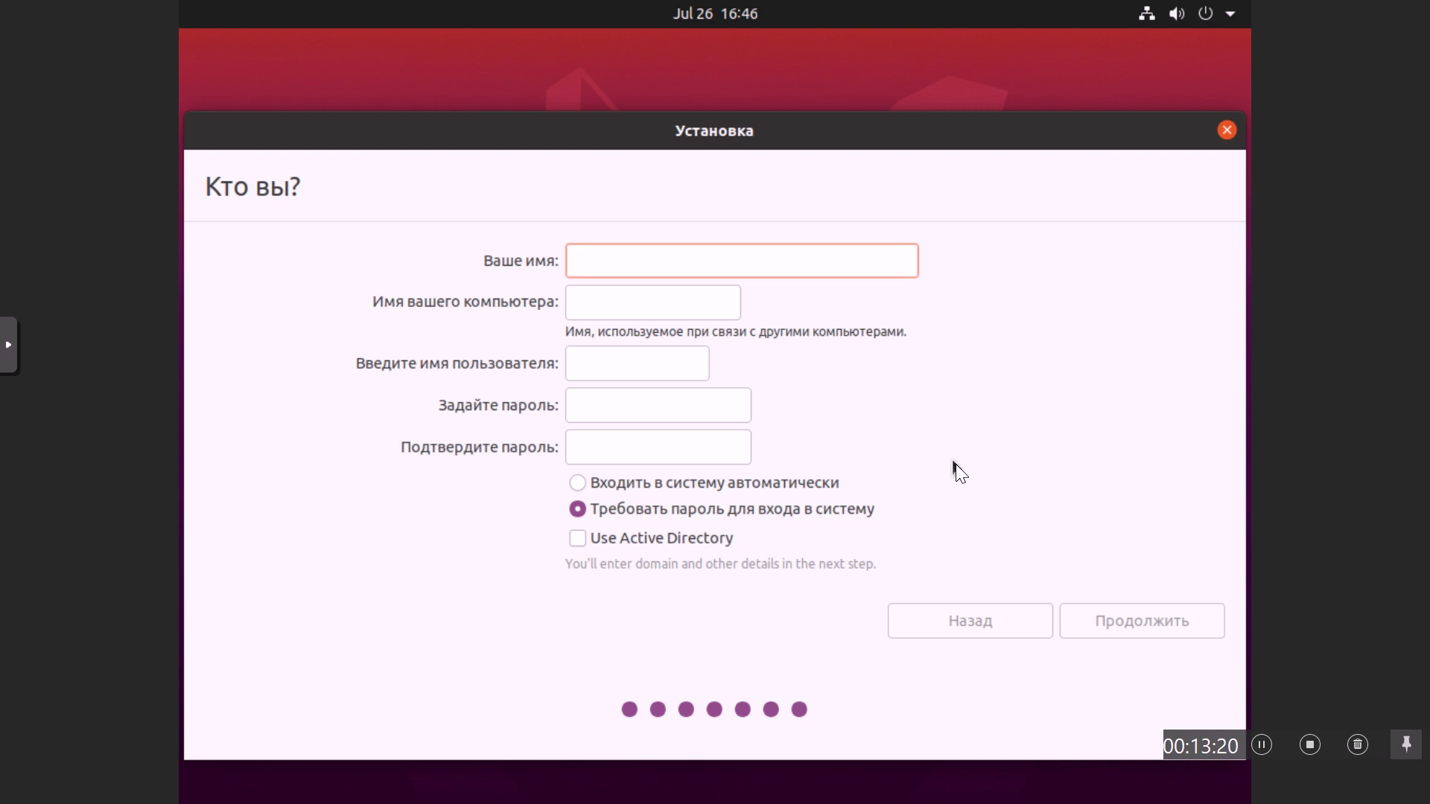
Step: Enter the user's name, computer name ubuntu-proxmox, and the account password, then continue
text(sim)
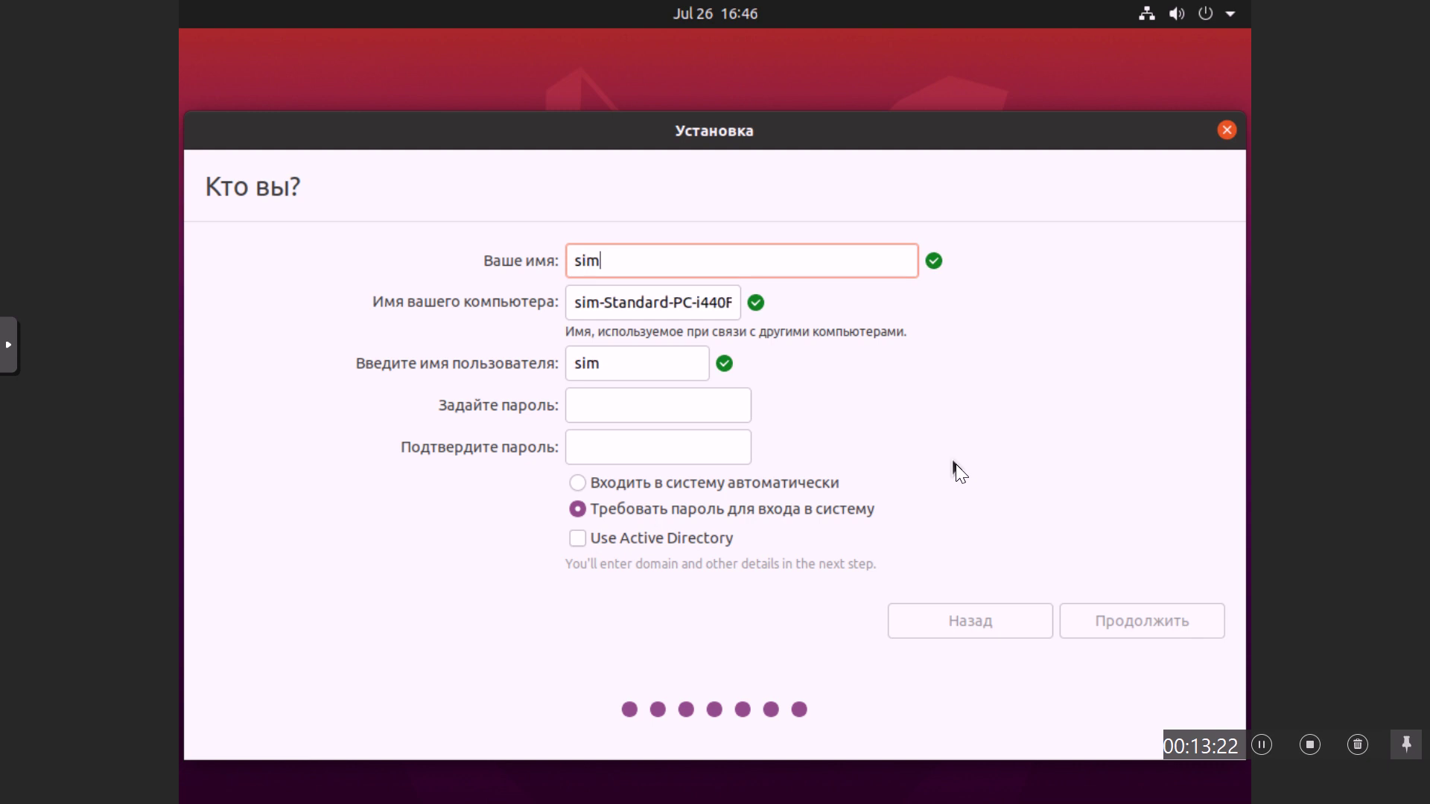
key(Tab)
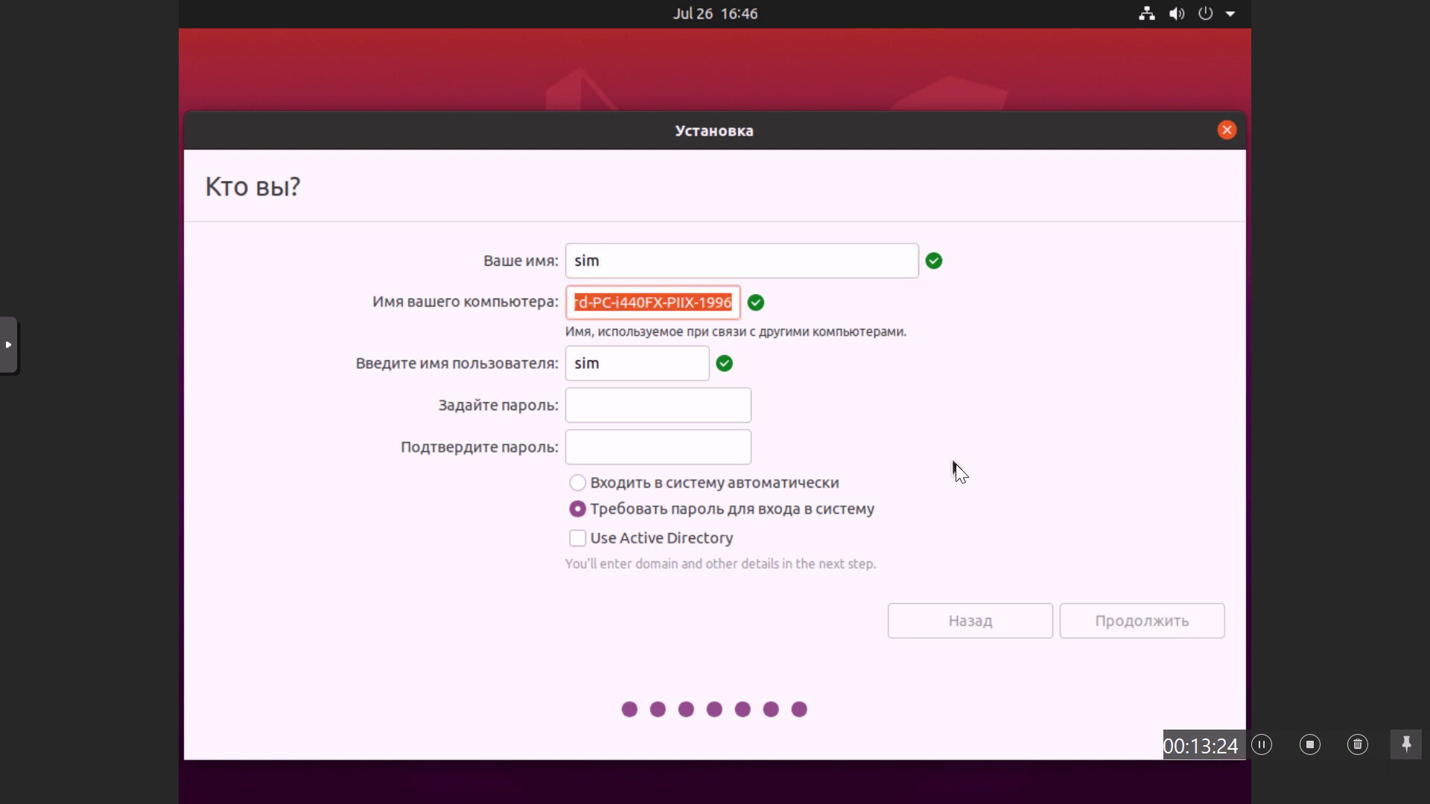
text(ubunt)
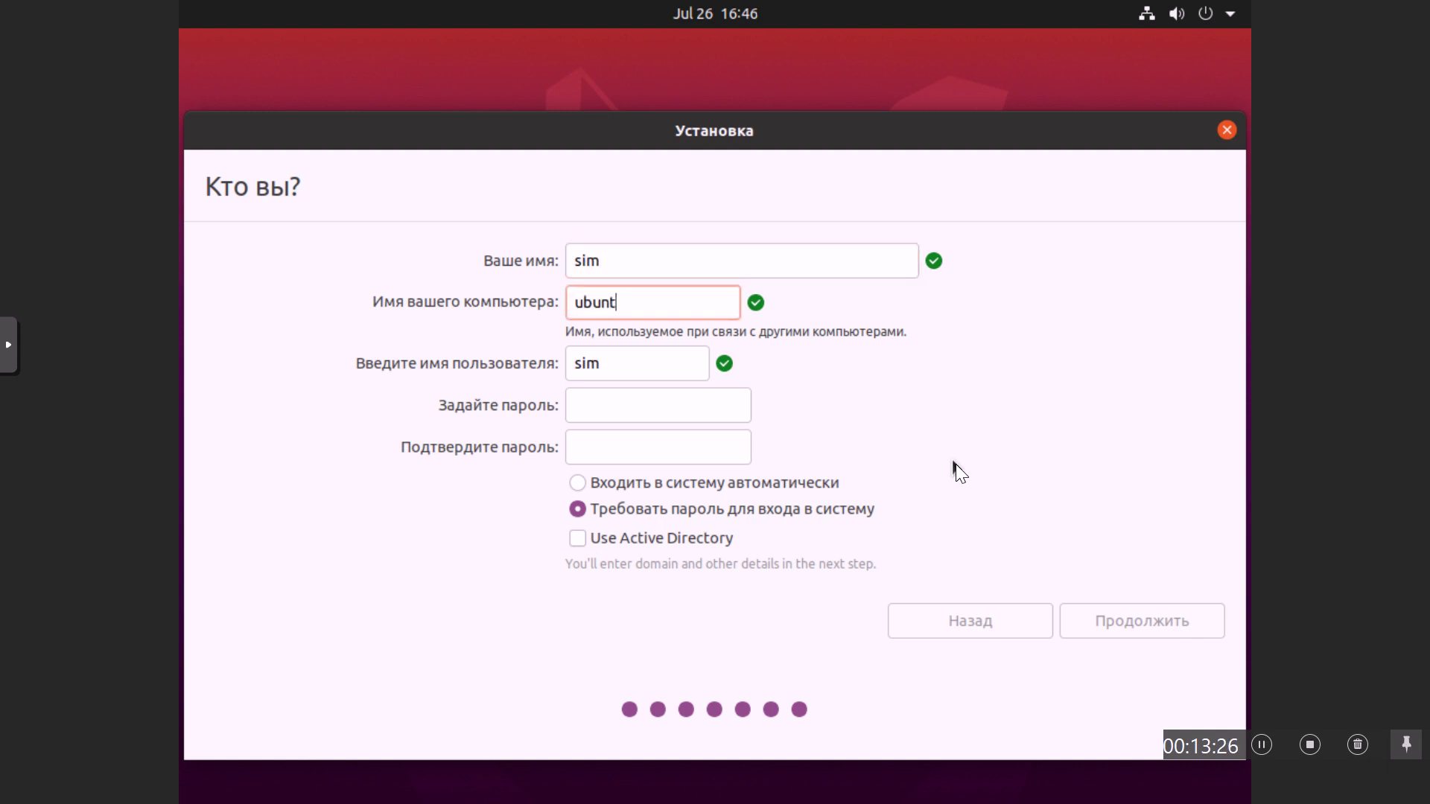
text(u-)
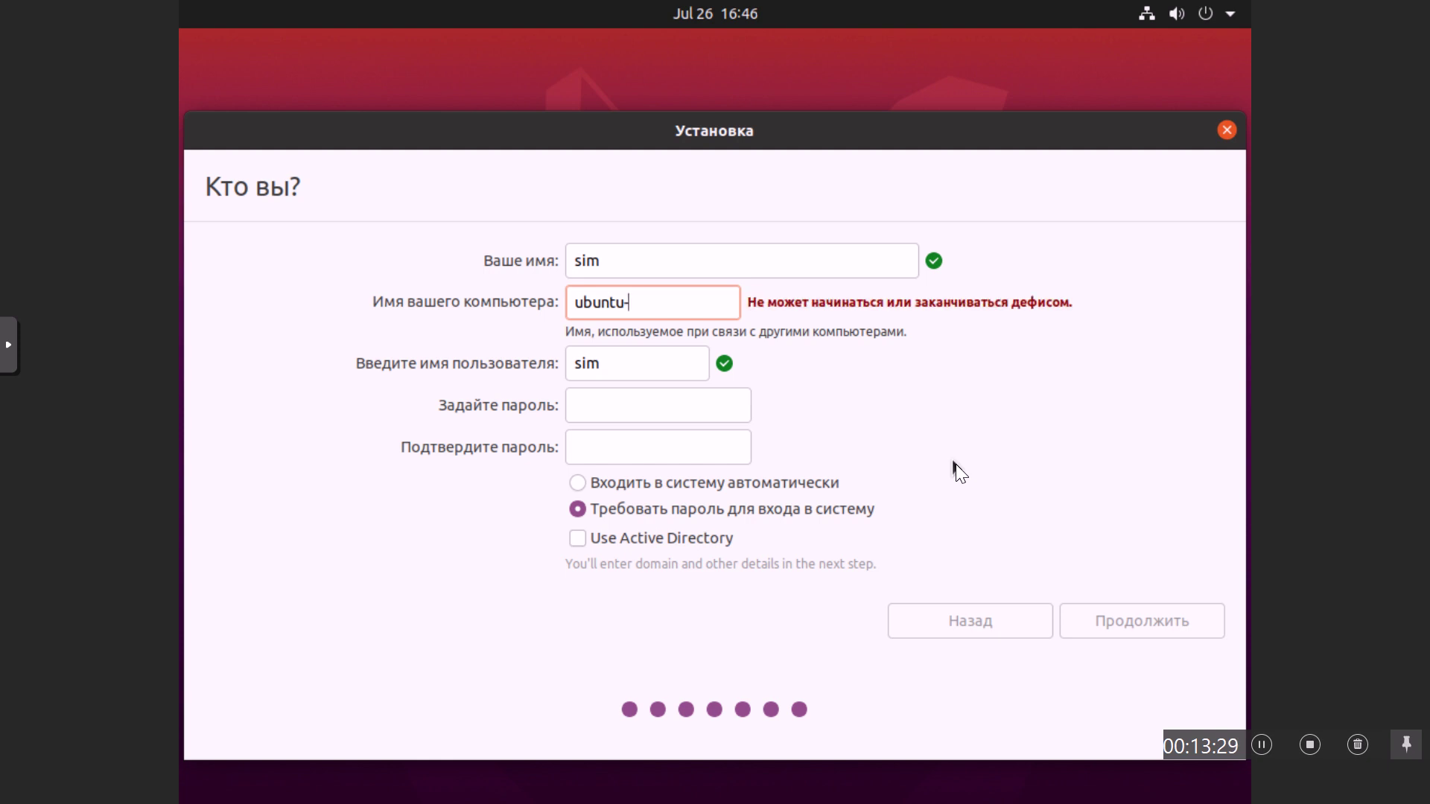
text(pro)
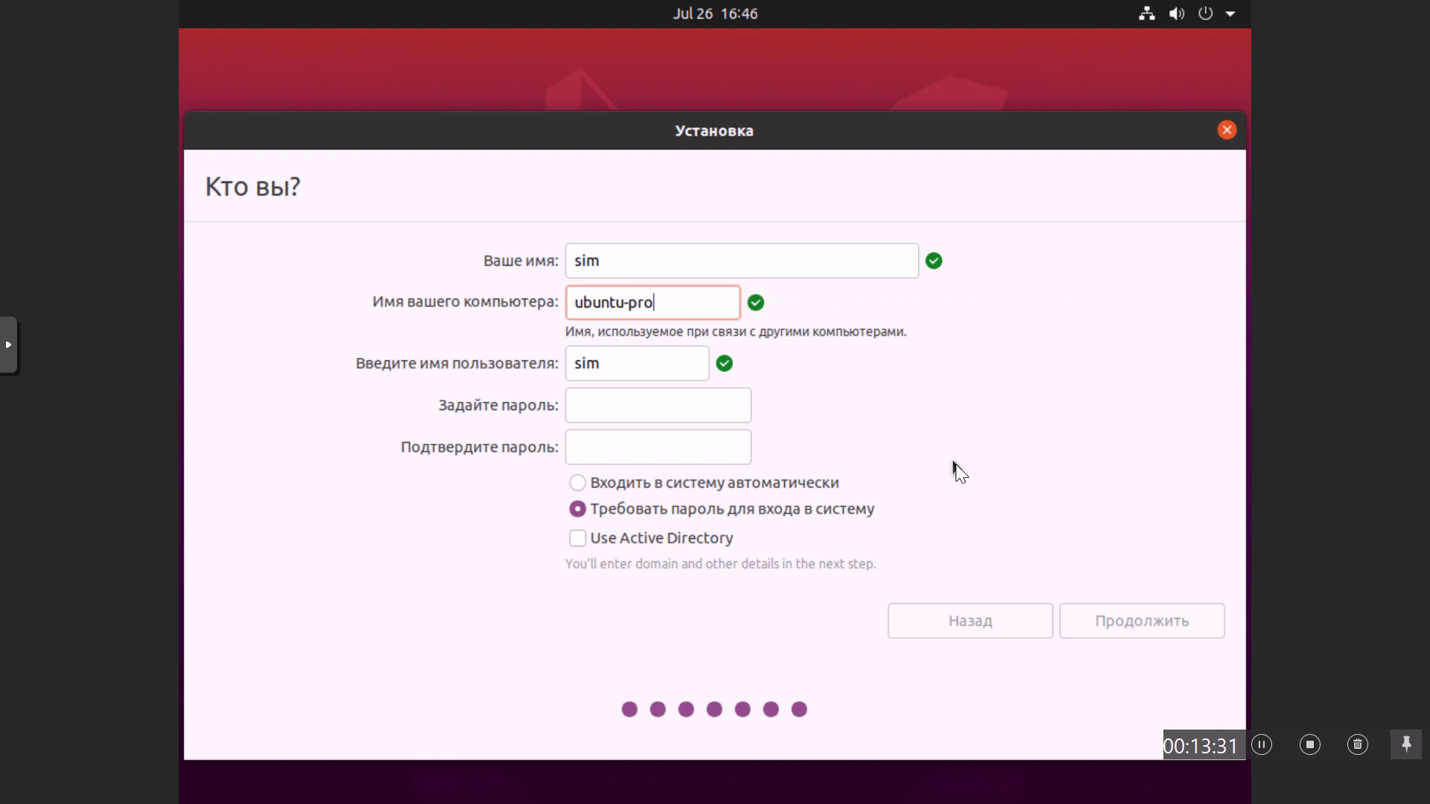
text(xmox)
key(Tab)
key(Tab)
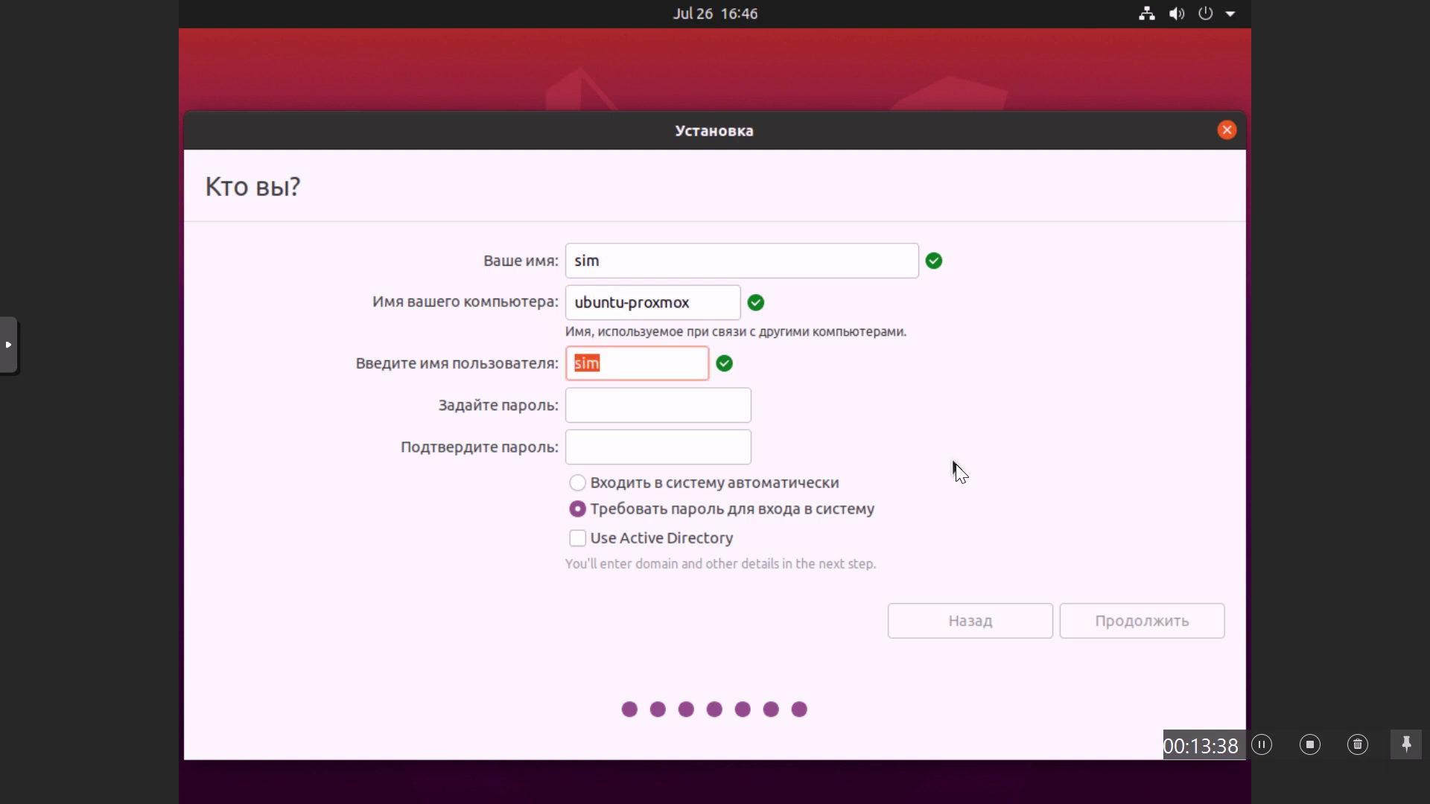
text(•••••••)
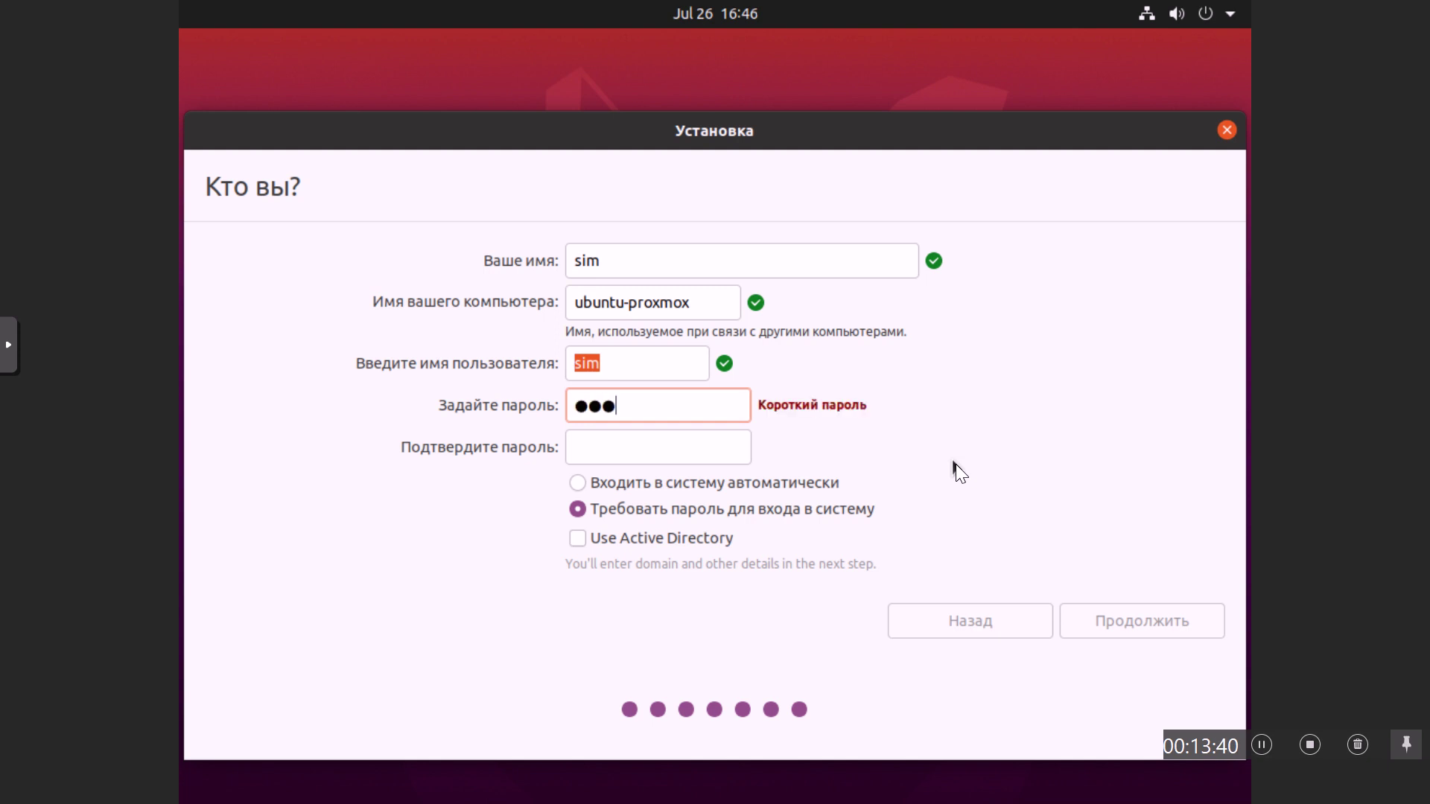
text(•)
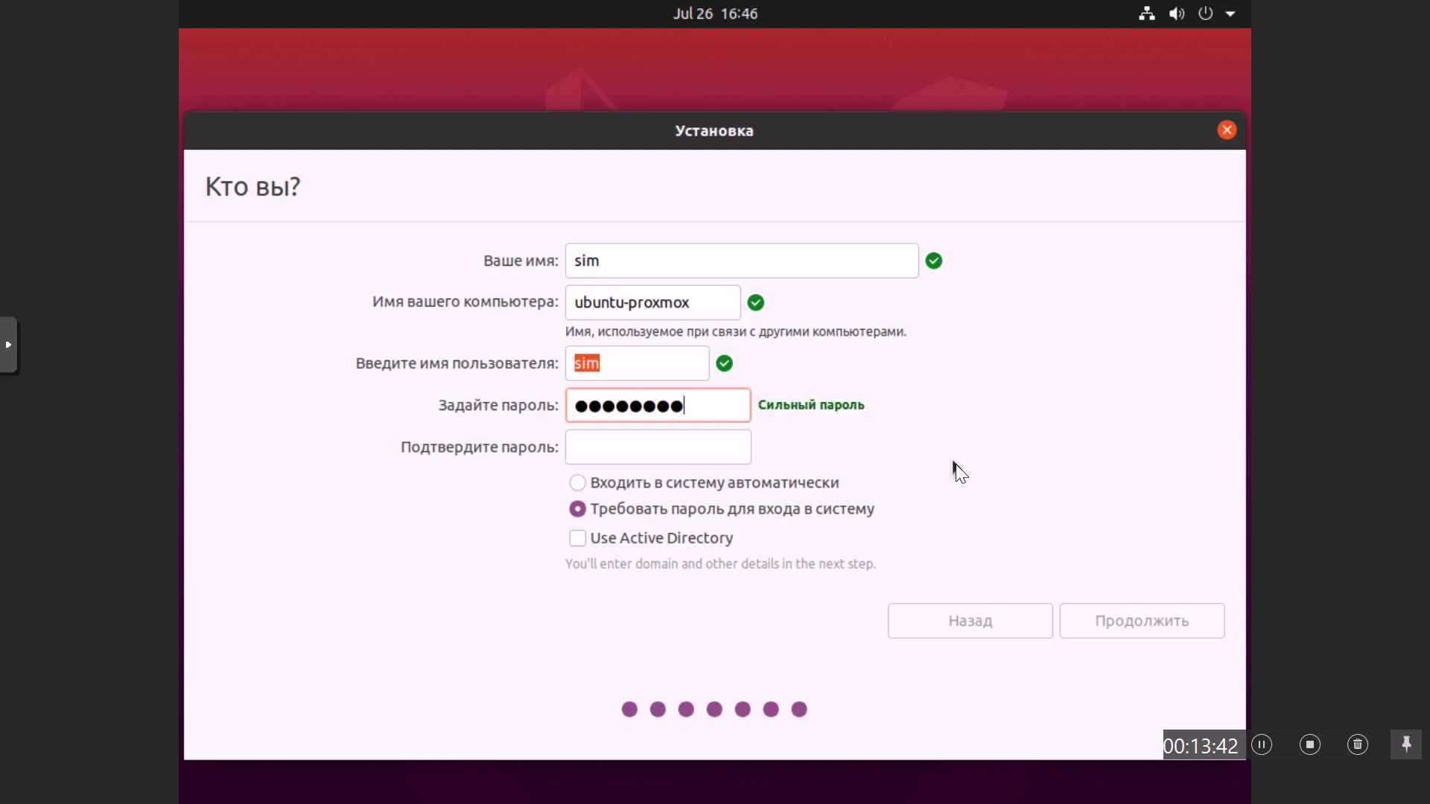
key(Tab)
text(••••••••)
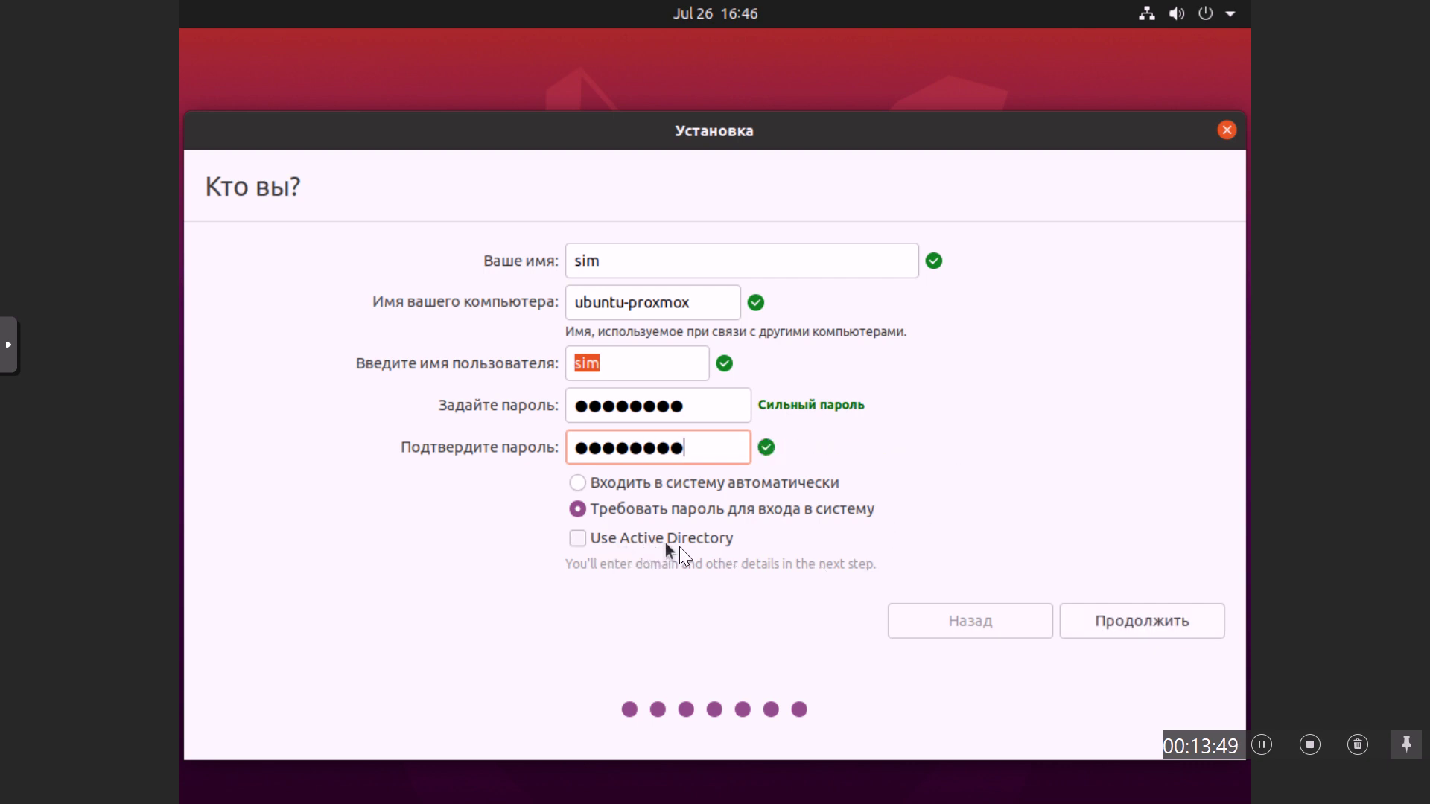
click(1141, 624)
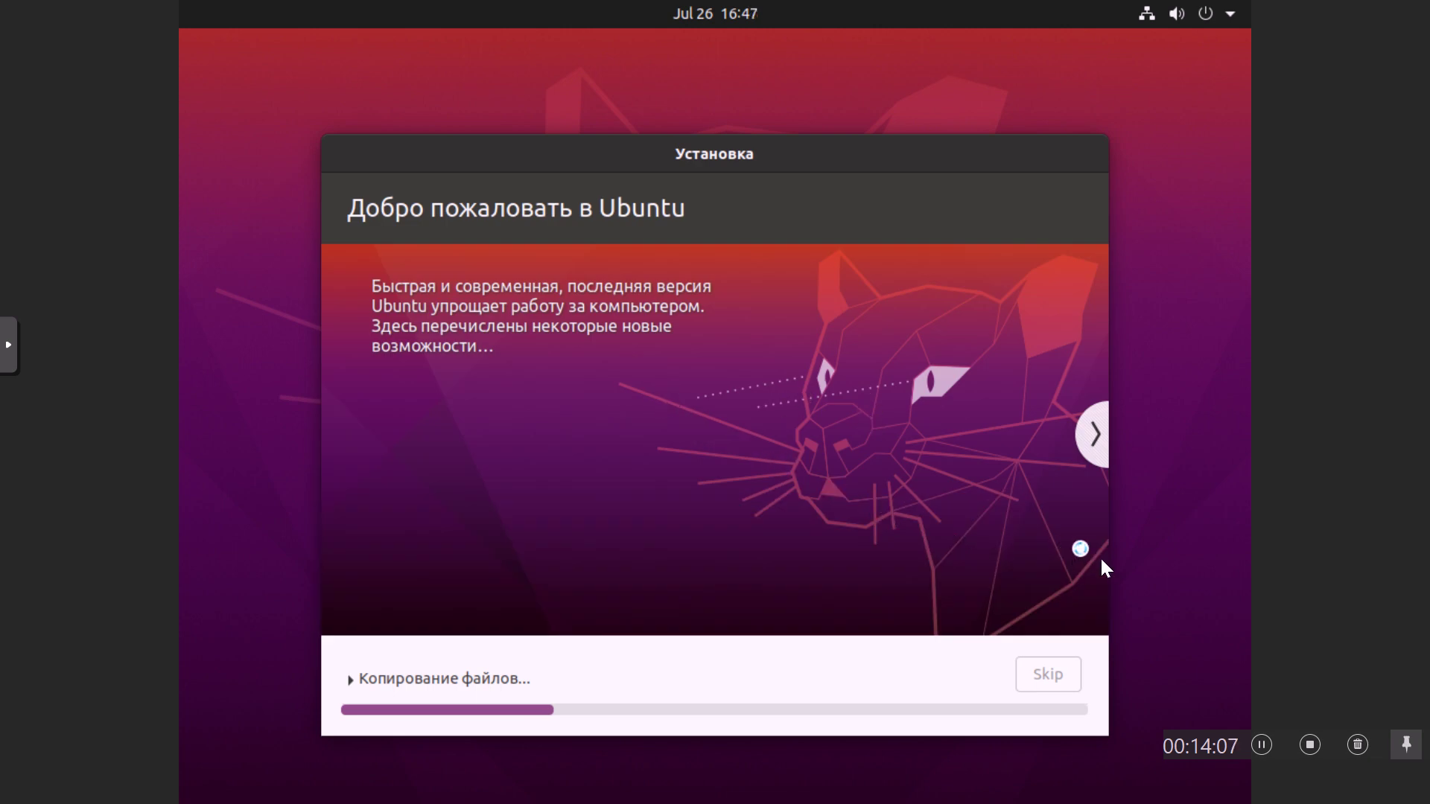
Step: Let the installation finish, restart with Перезагрузить, and exit the fullscreen console
click(1261, 743)
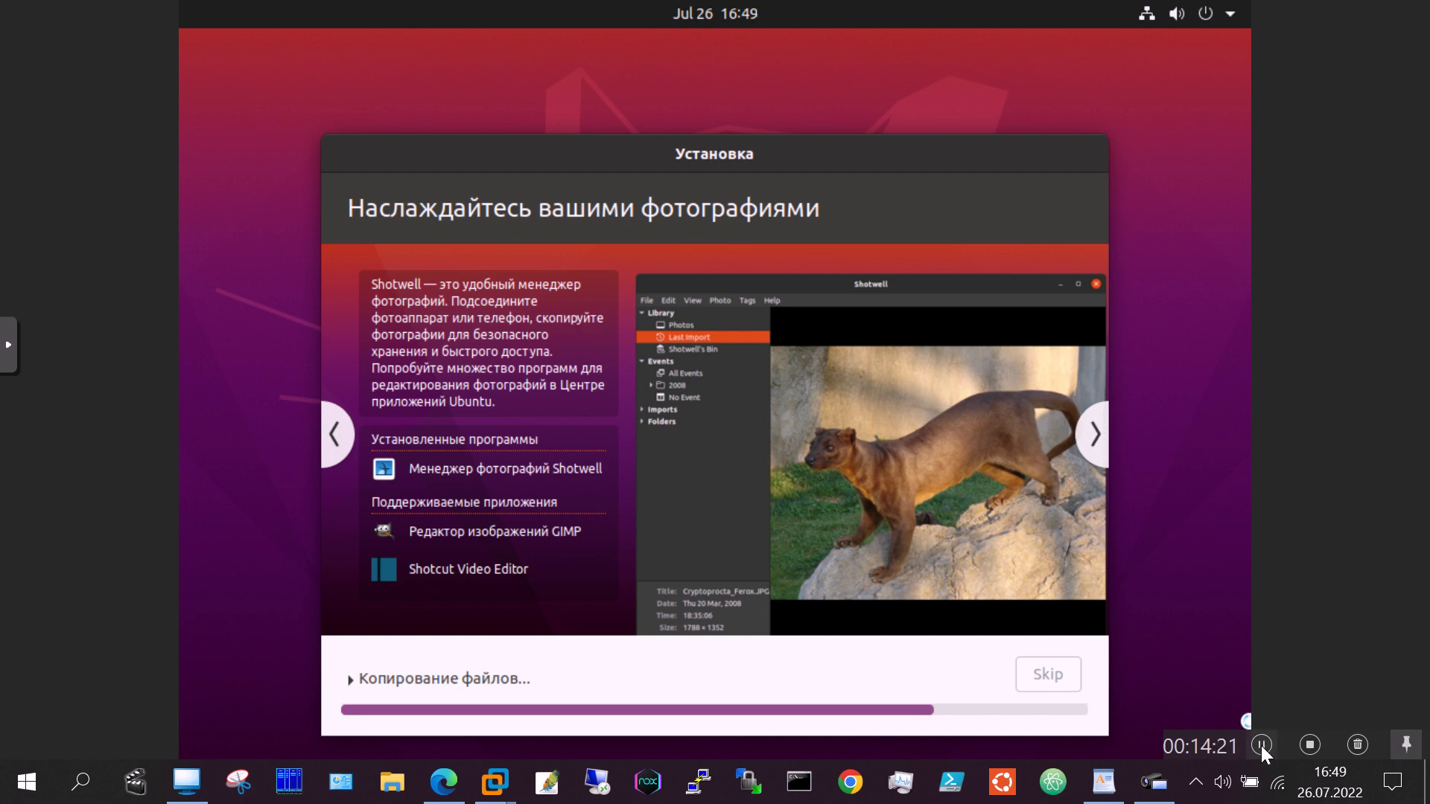
click(1262, 746)
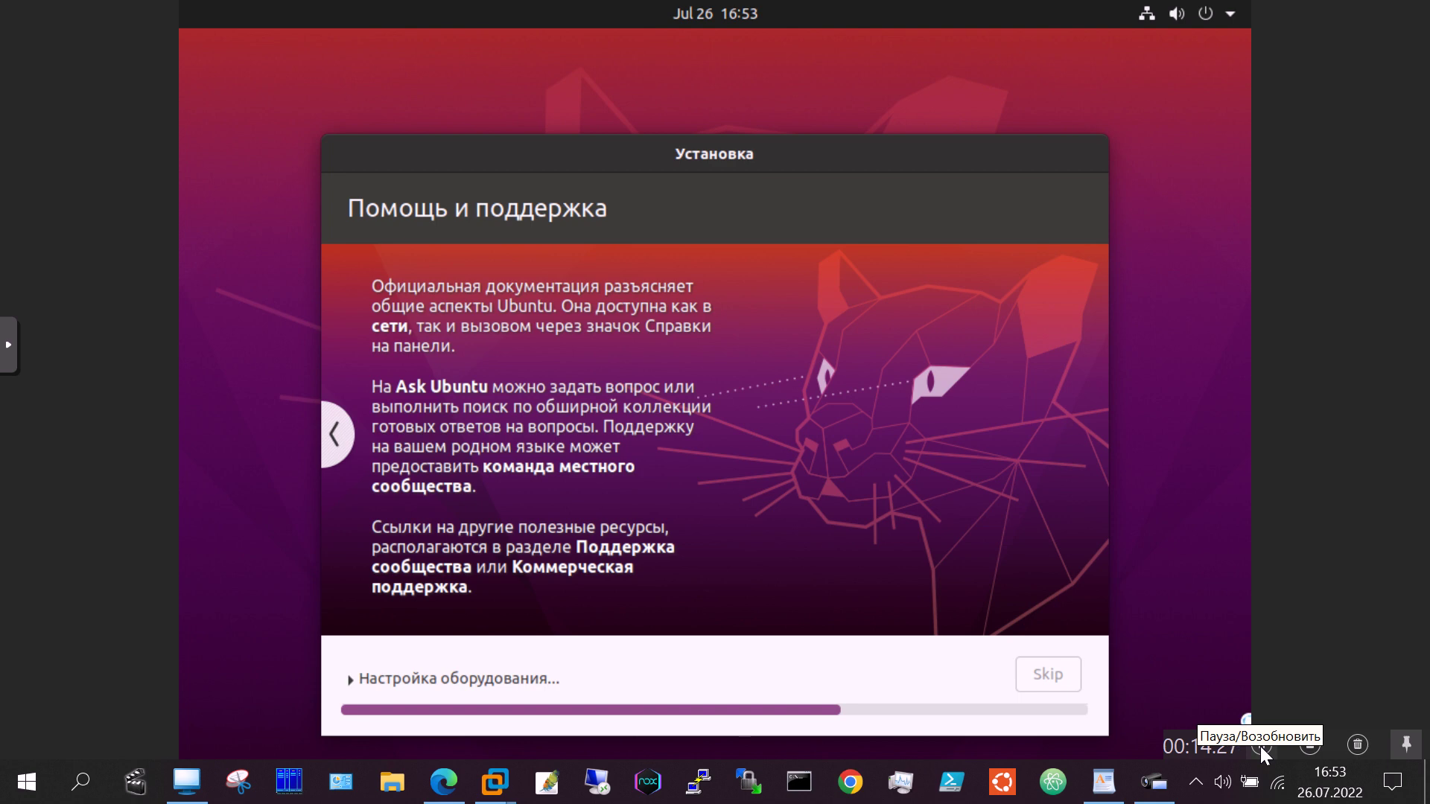
click(1262, 745)
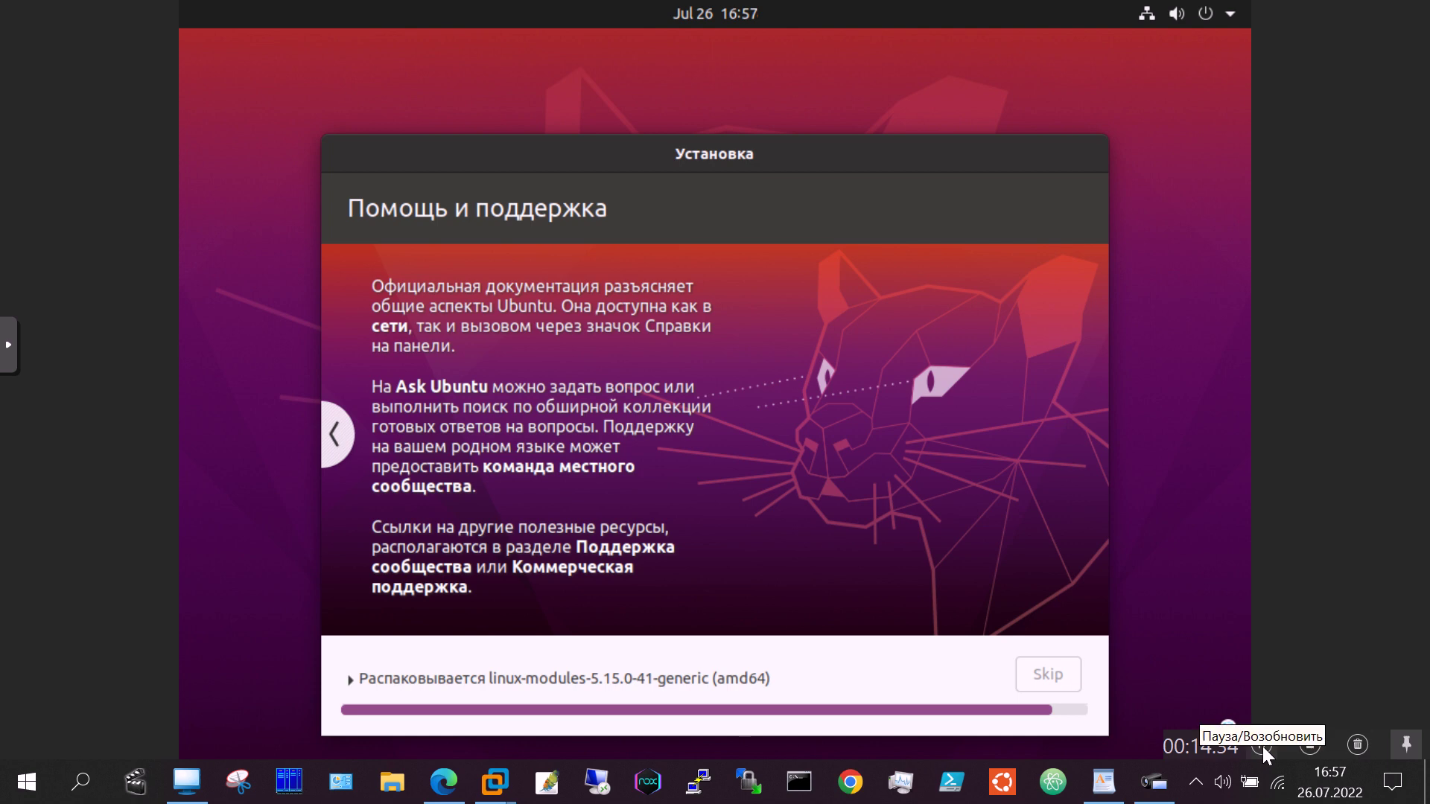
click(1261, 745)
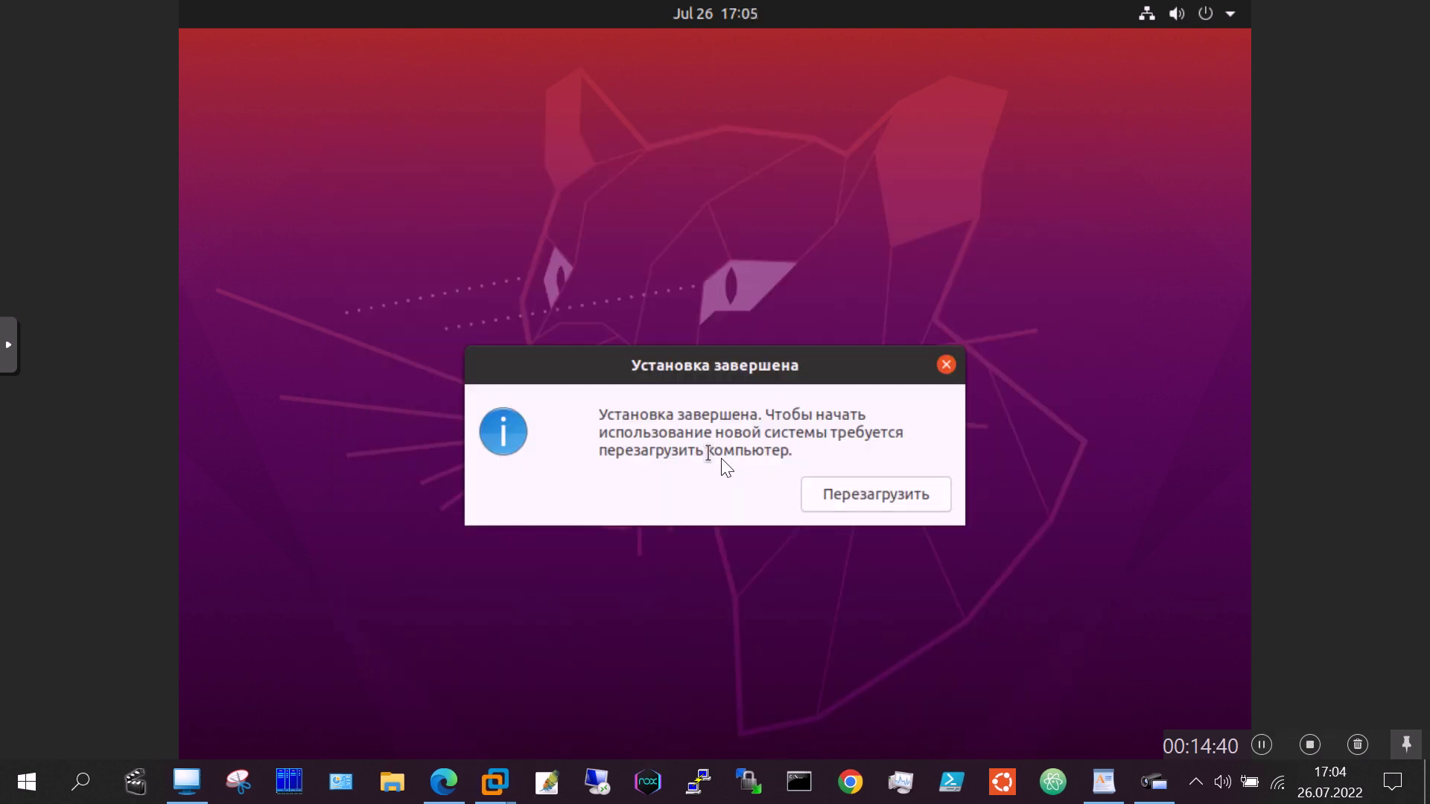
click(885, 497)
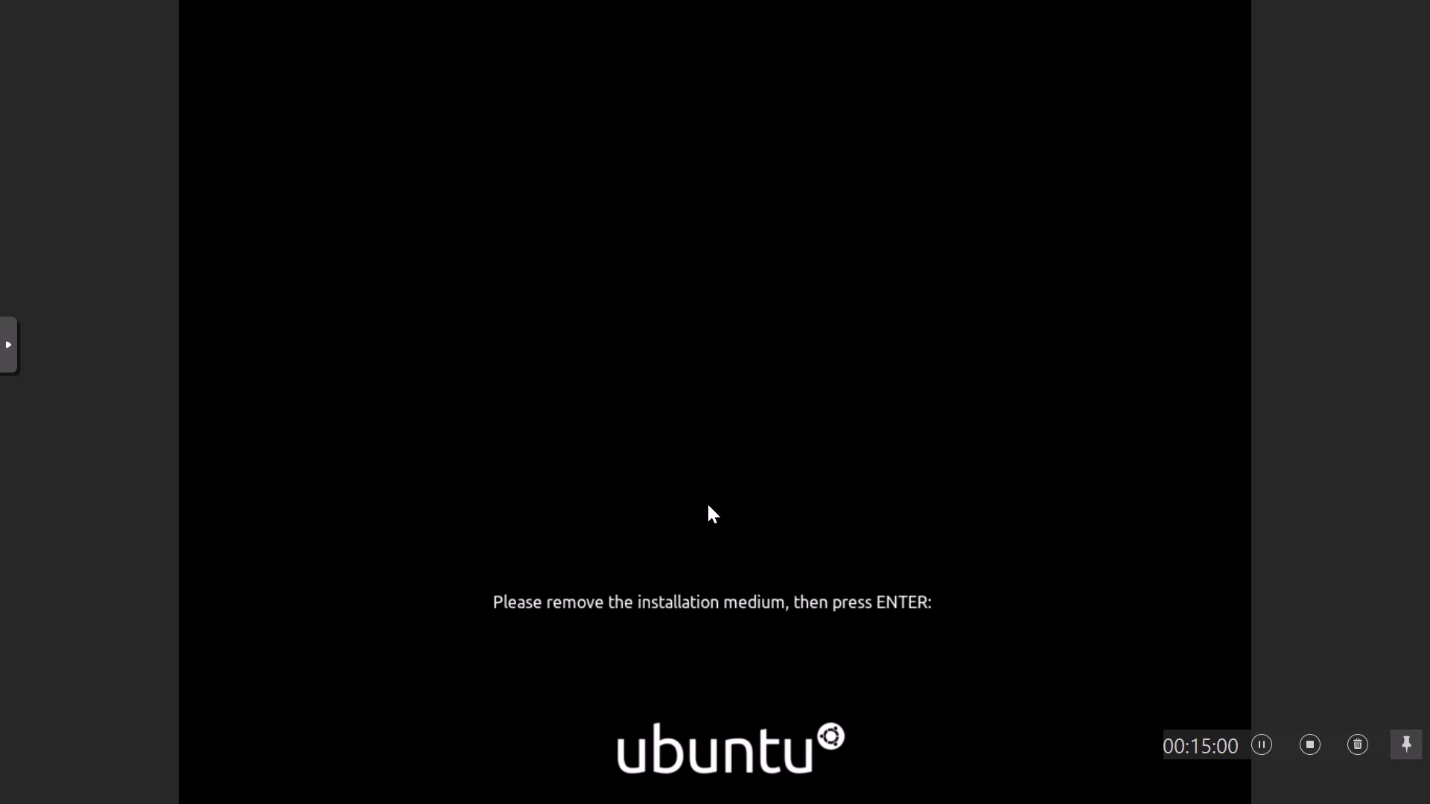
key(Escape)
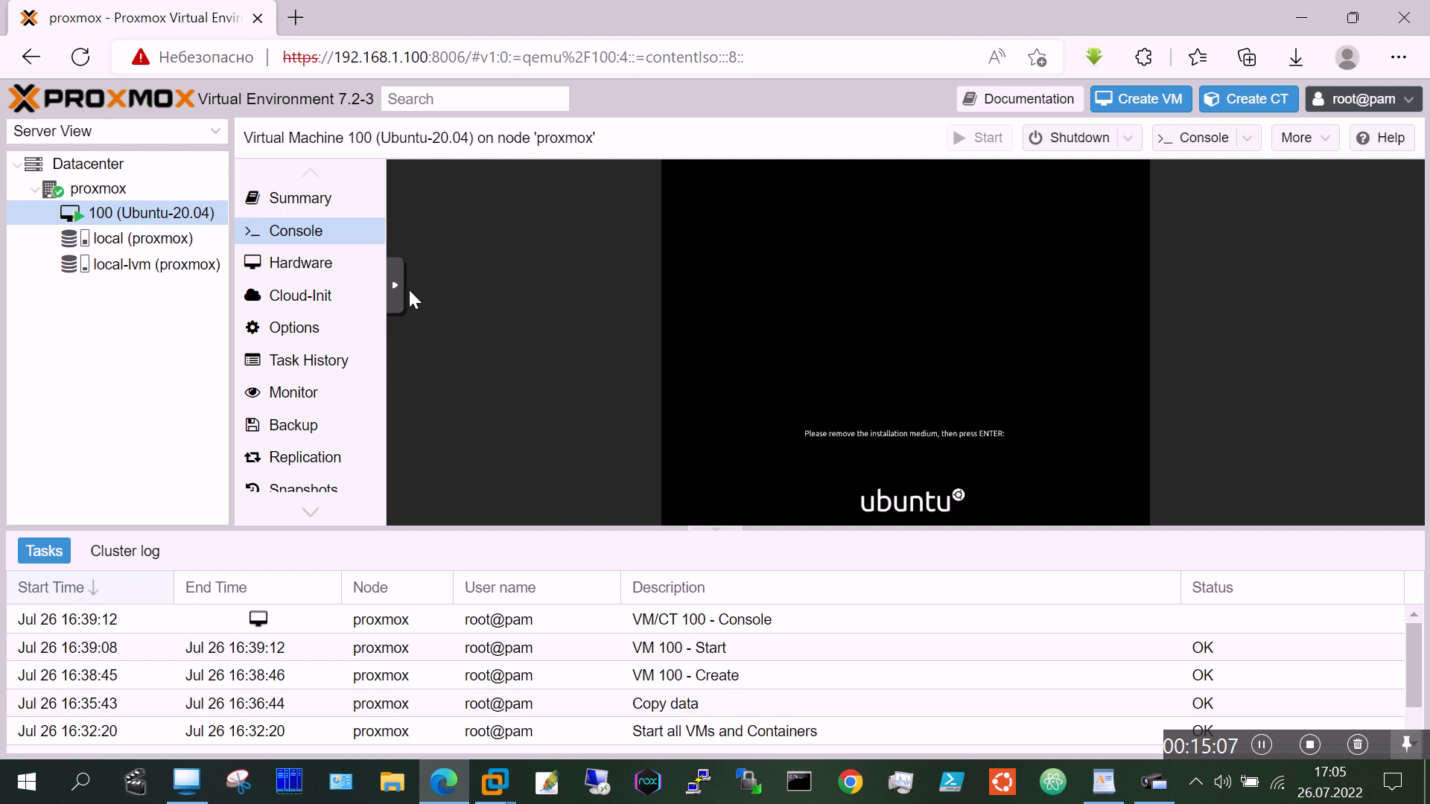
Step: Set VM 100's CD/DVD drive to 'Do not use any media' and reopen its console fullscreen
click(297, 336)
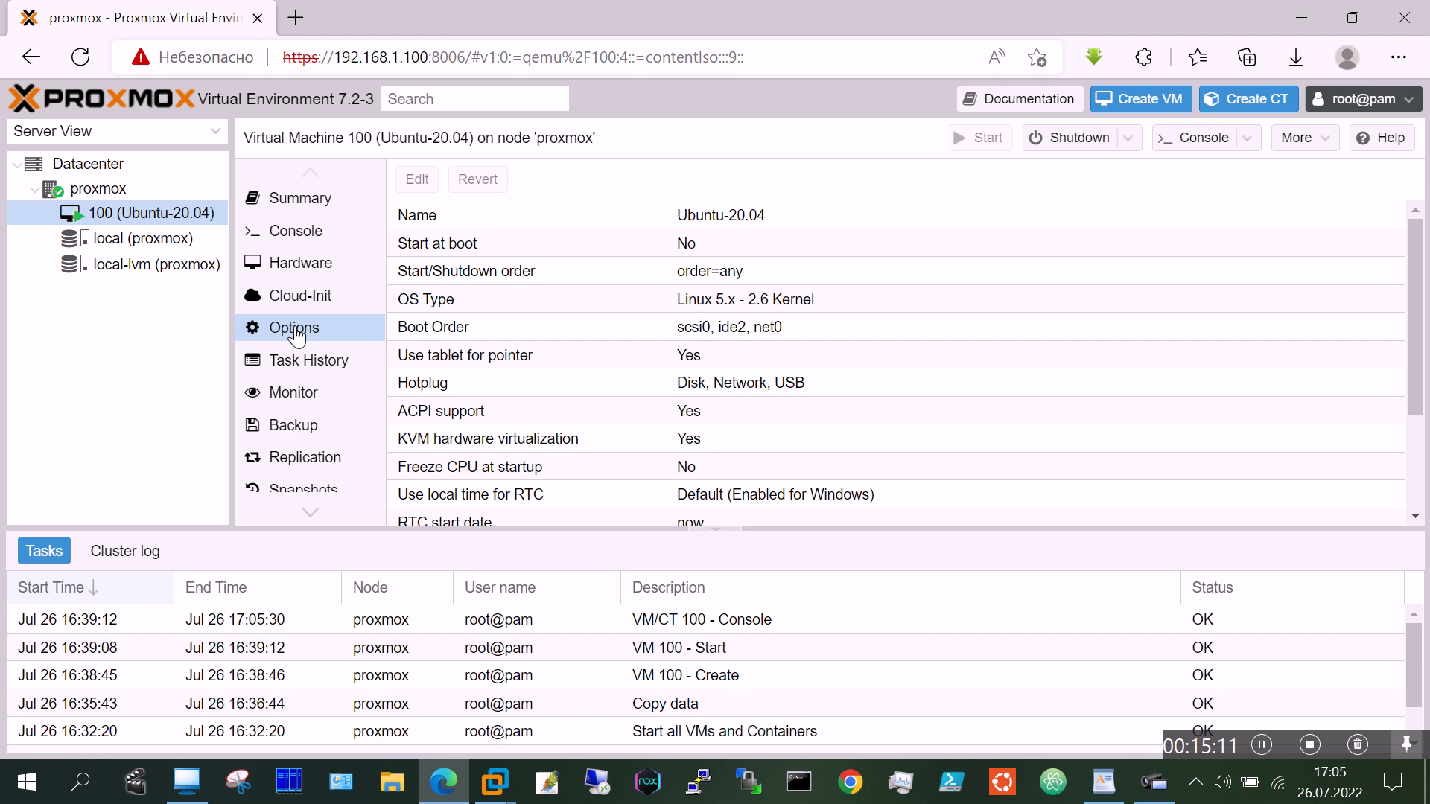
click(309, 269)
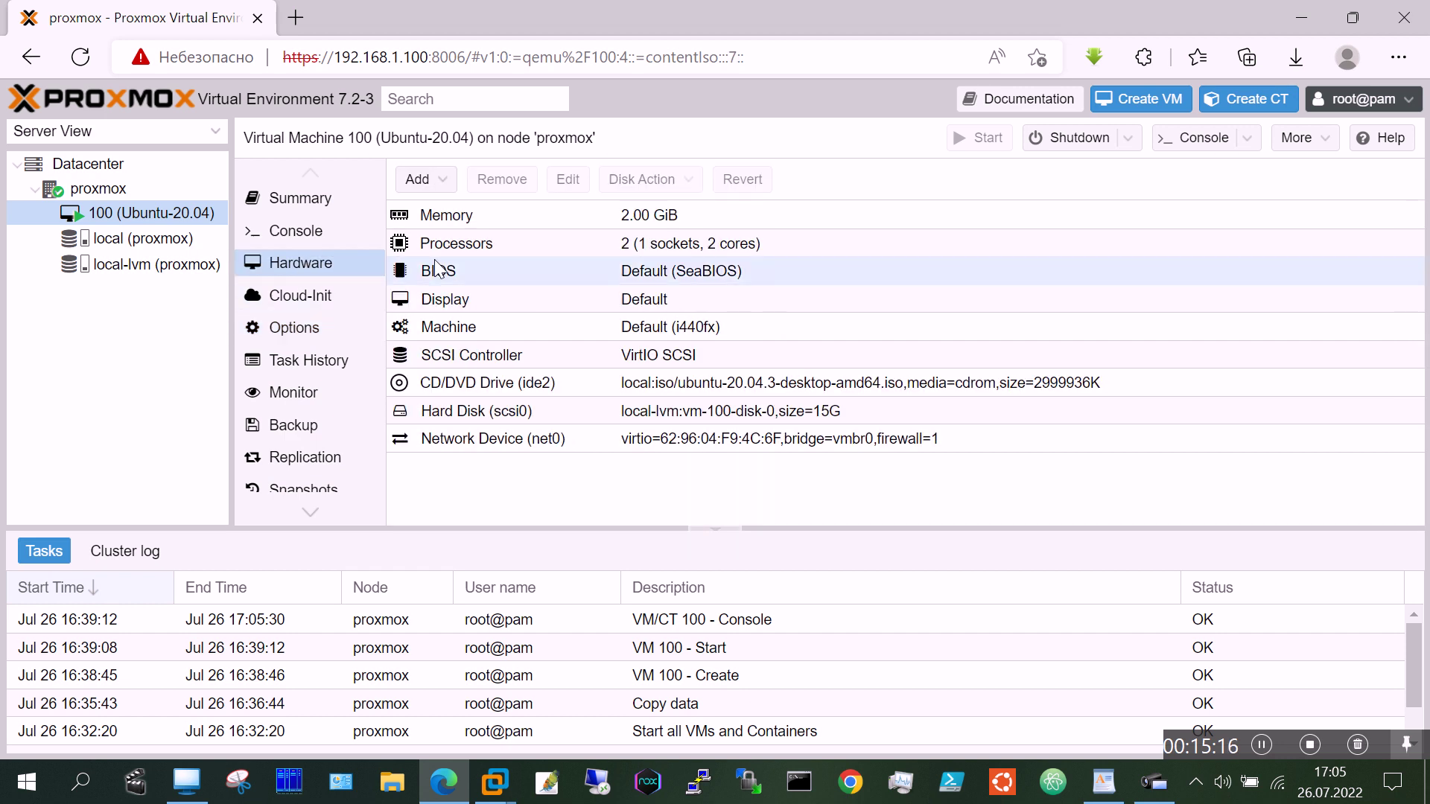
click(486, 391)
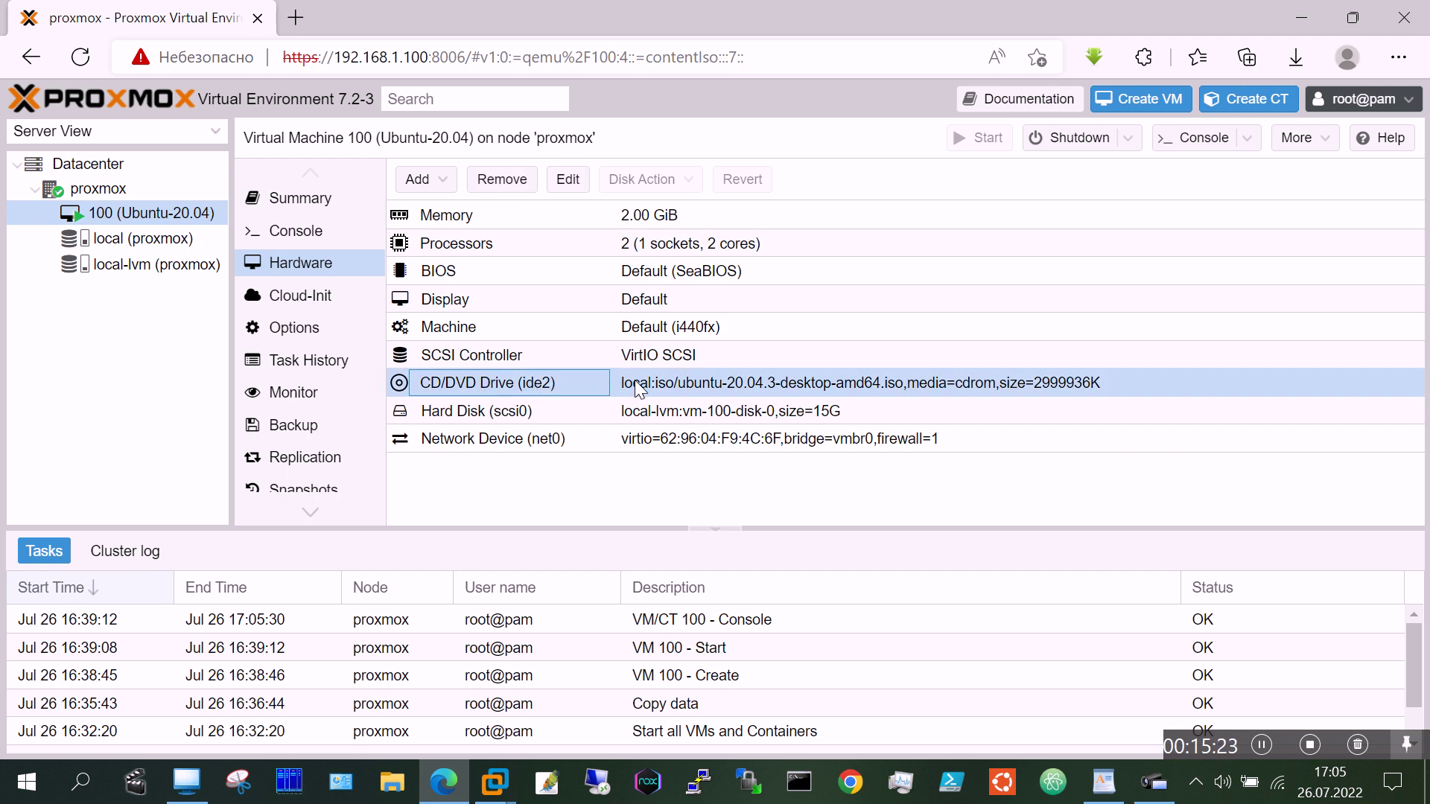
click(651, 384)
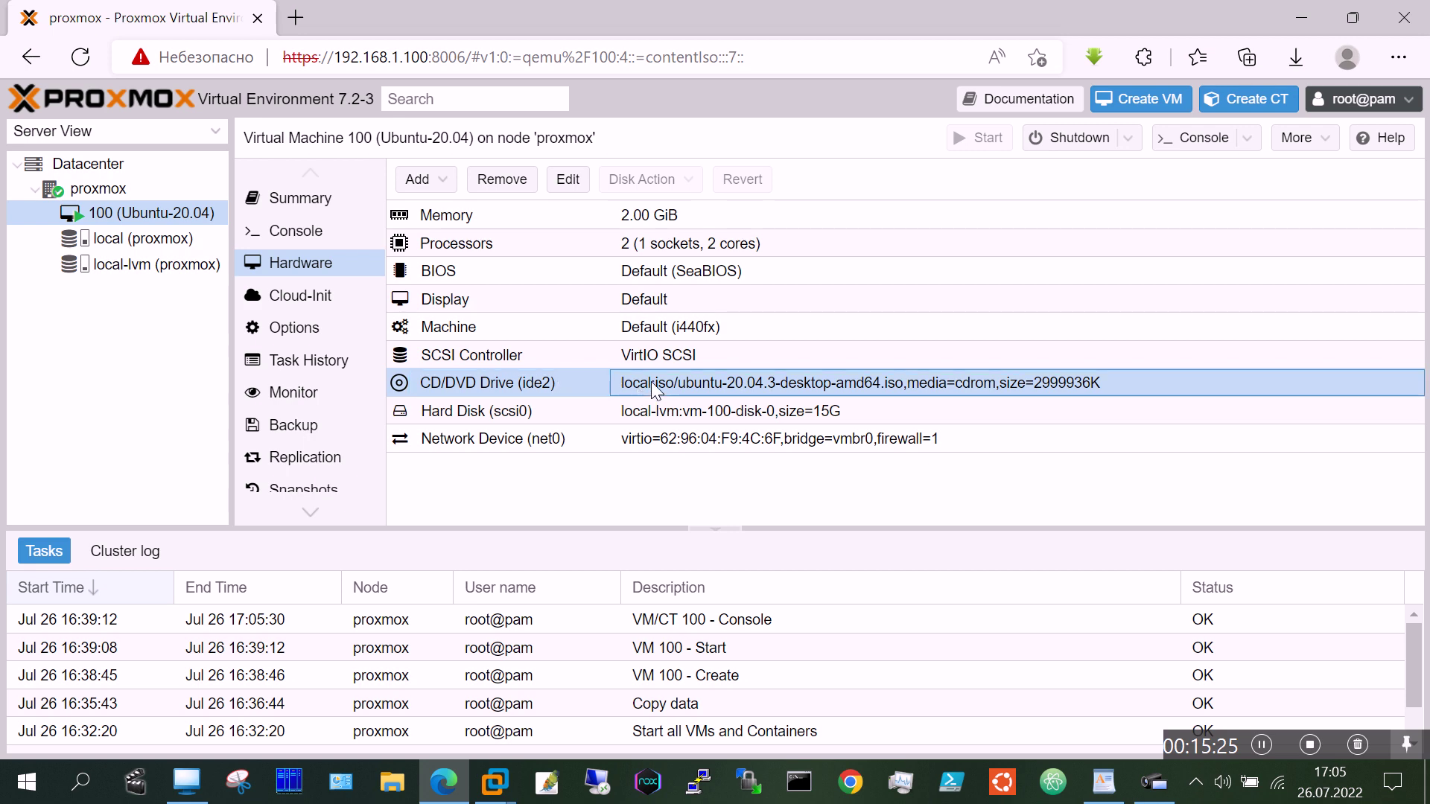
click(559, 378)
click(677, 378)
double_click(677, 379)
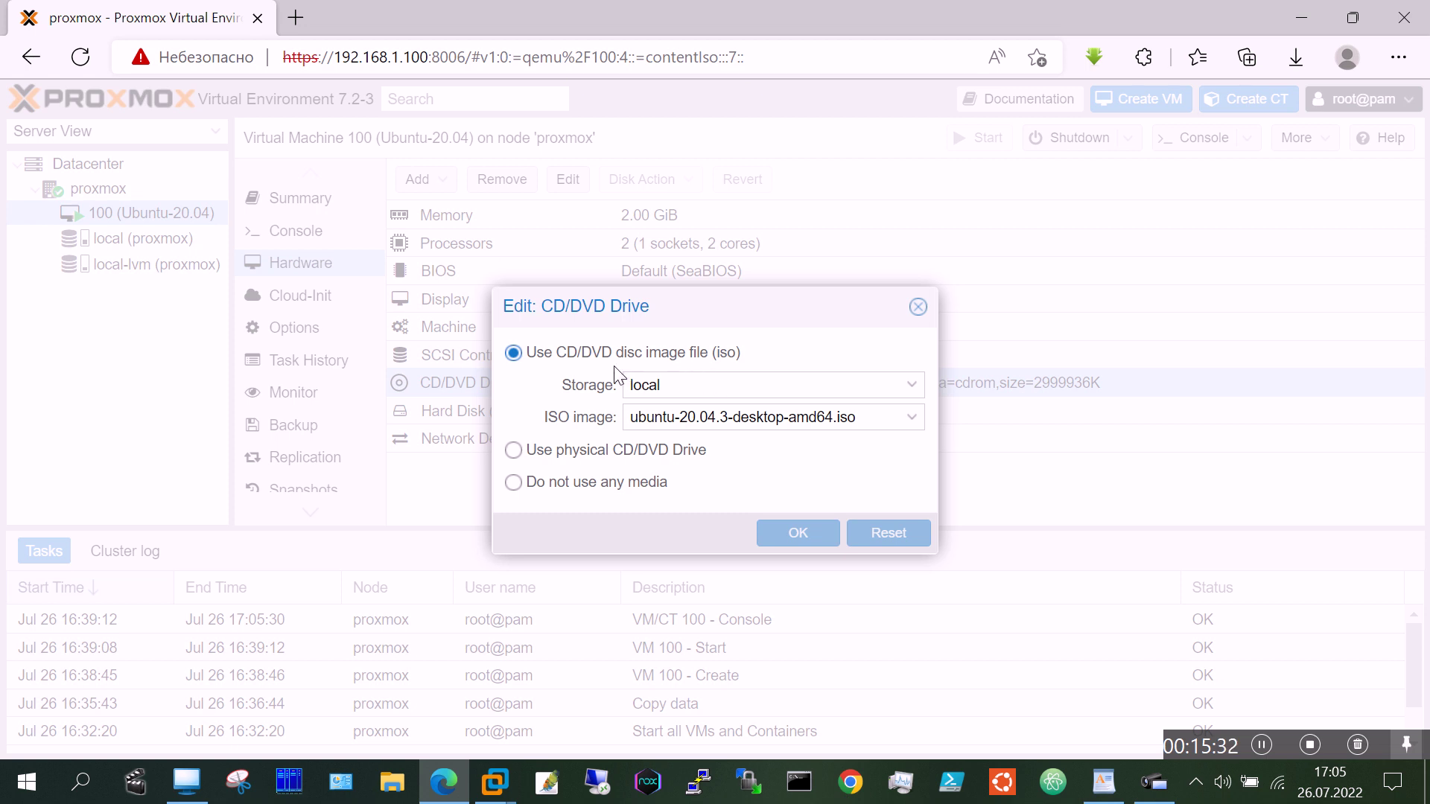
click(513, 483)
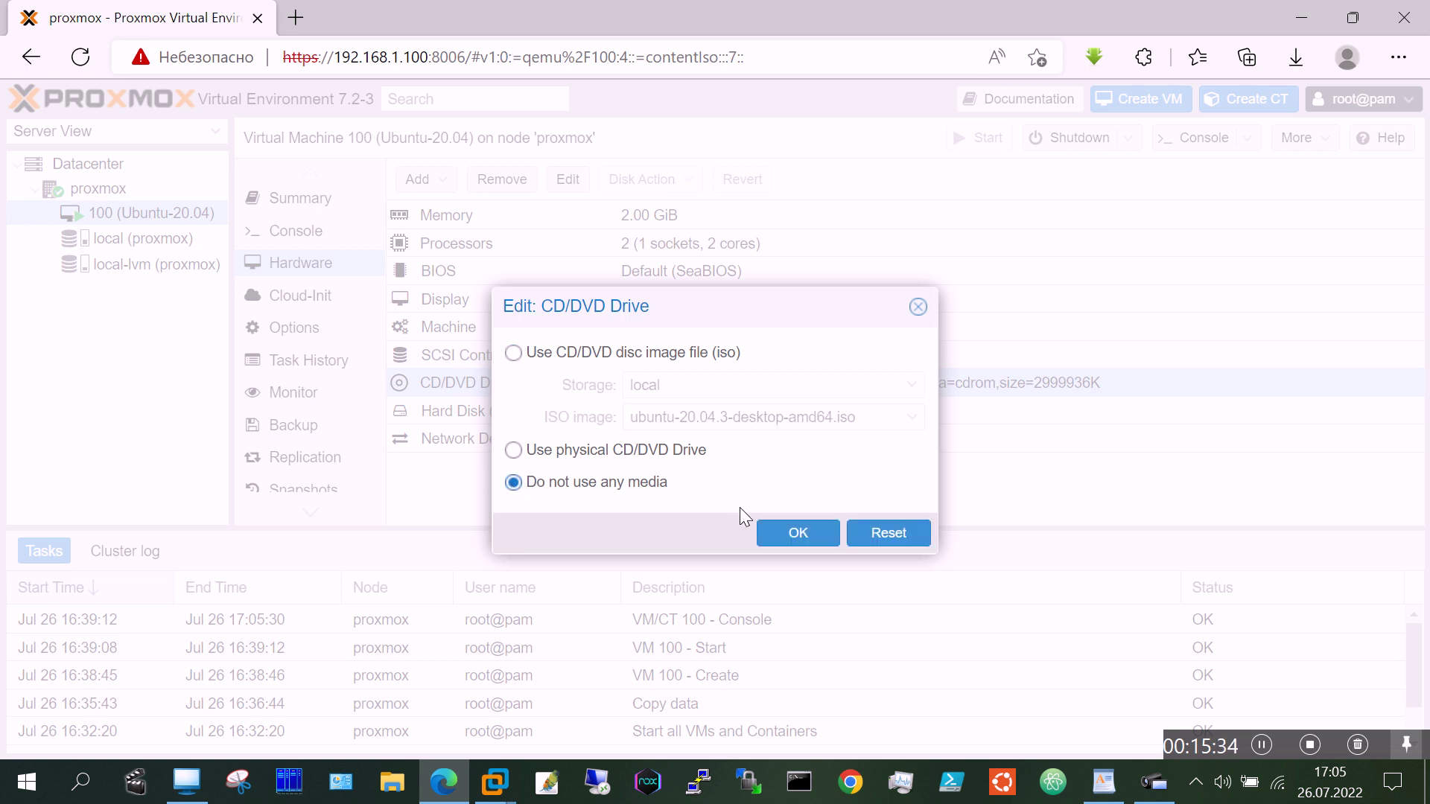
click(772, 532)
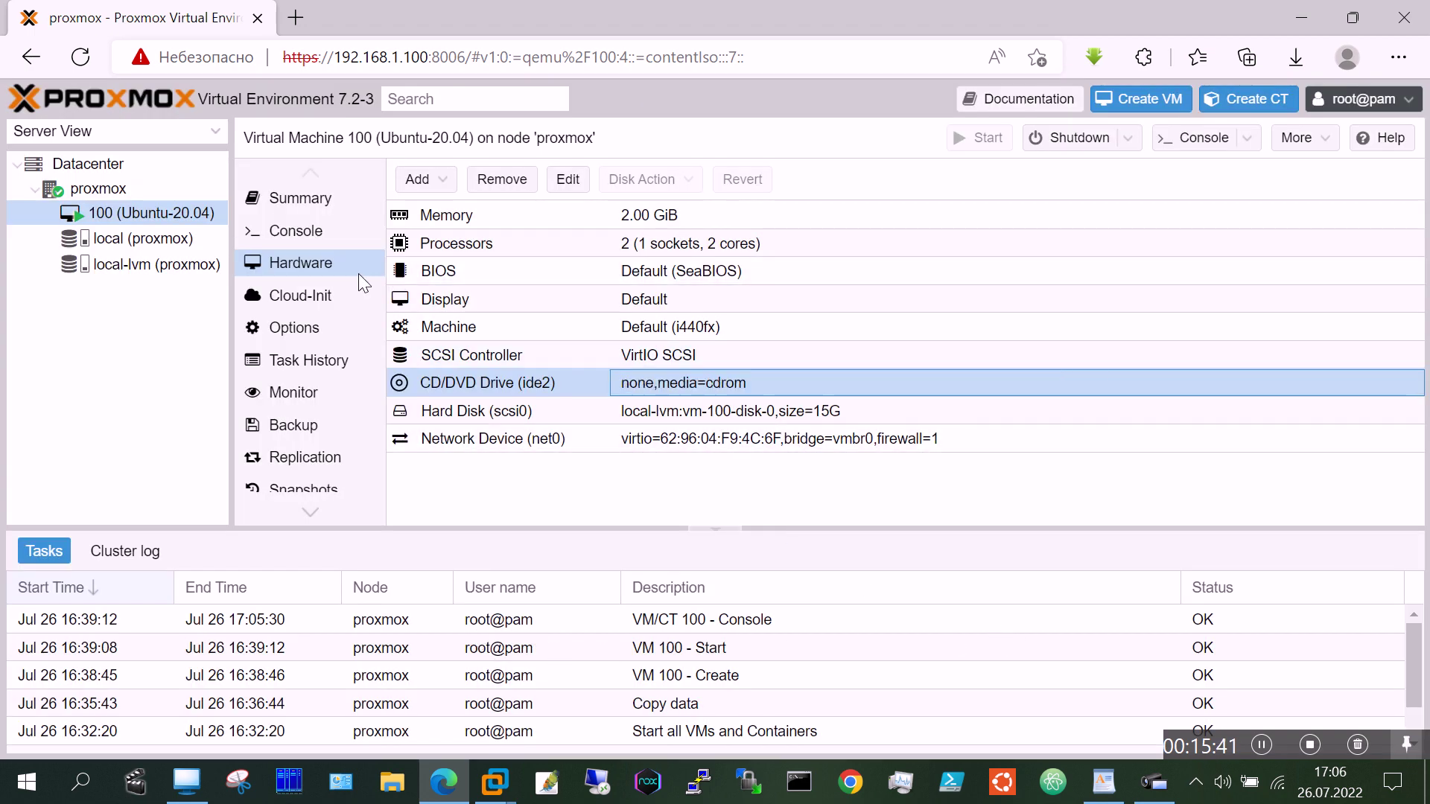
click(290, 232)
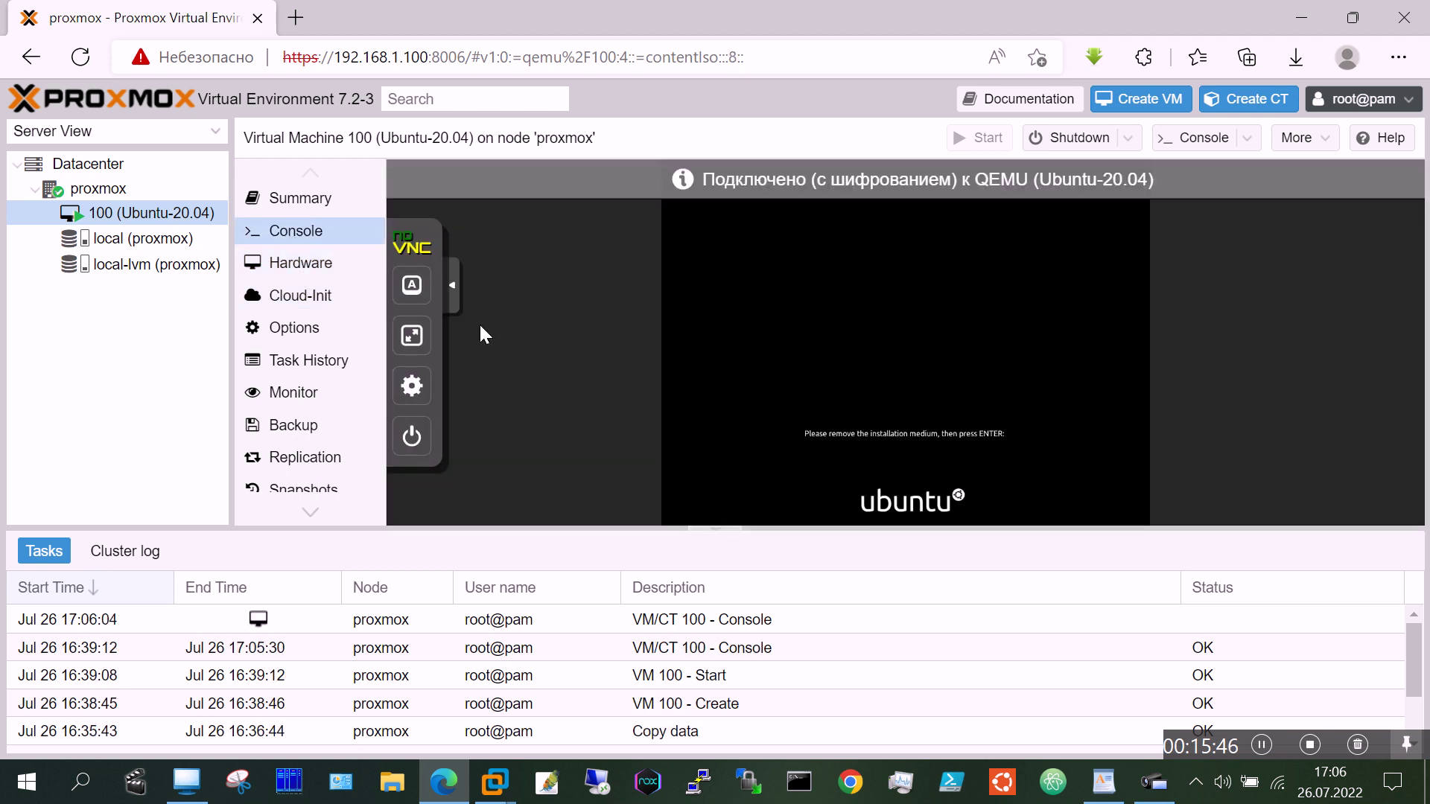
click(413, 337)
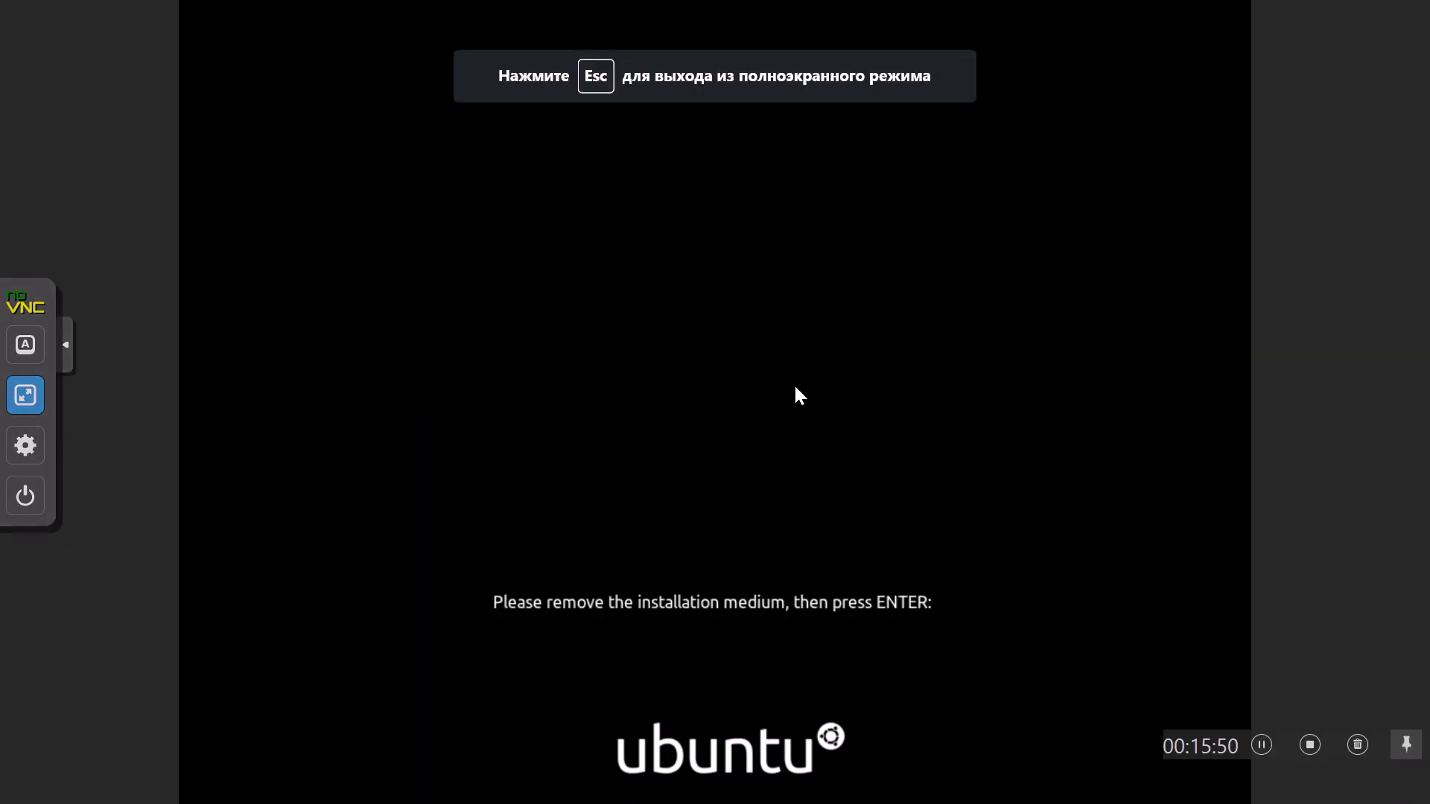
Step: Acknowledge the 'Please remove the installation medium' prompt so the VM reboots into Ubuntu
key(Return)
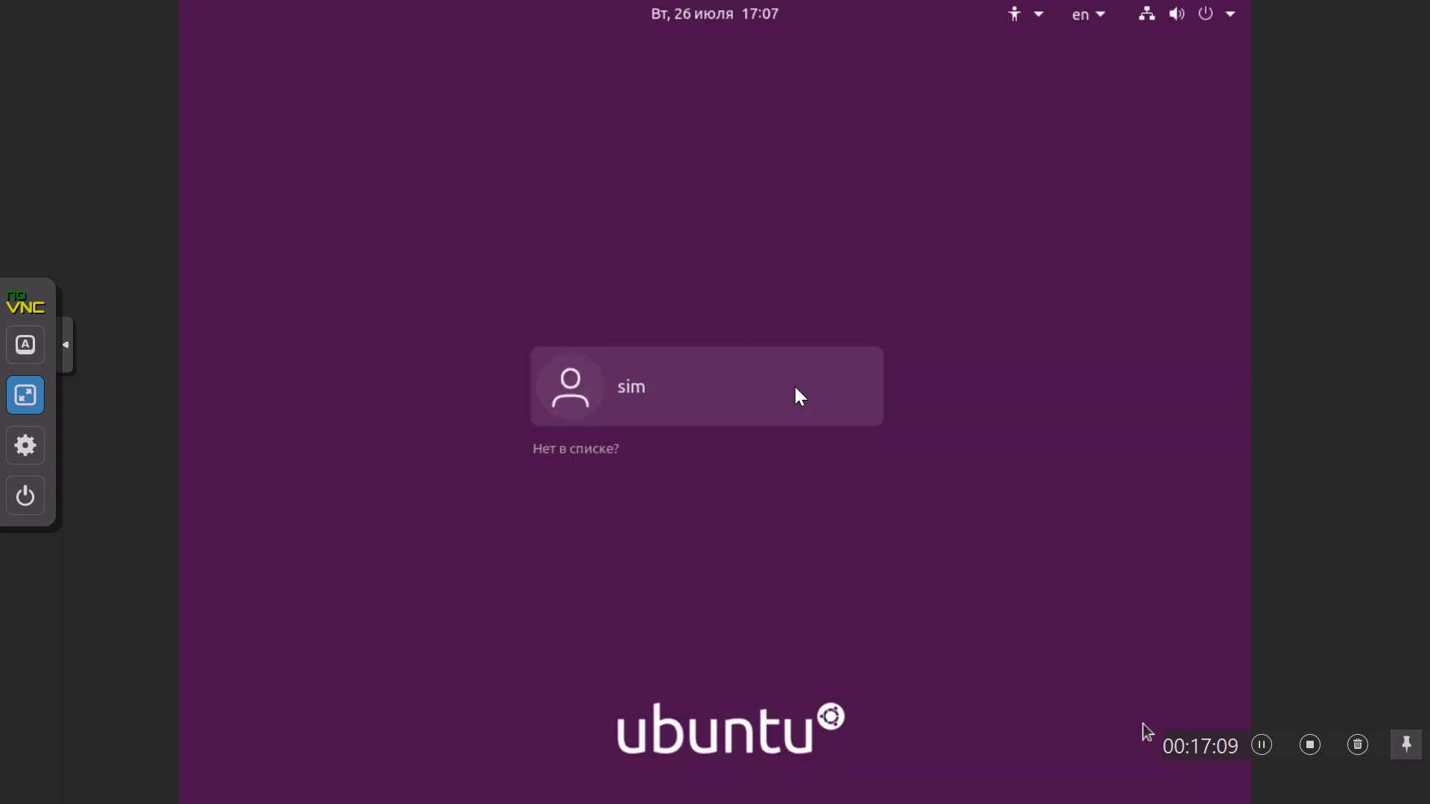
Step: Sign in to the listed user account with its password
click(622, 391)
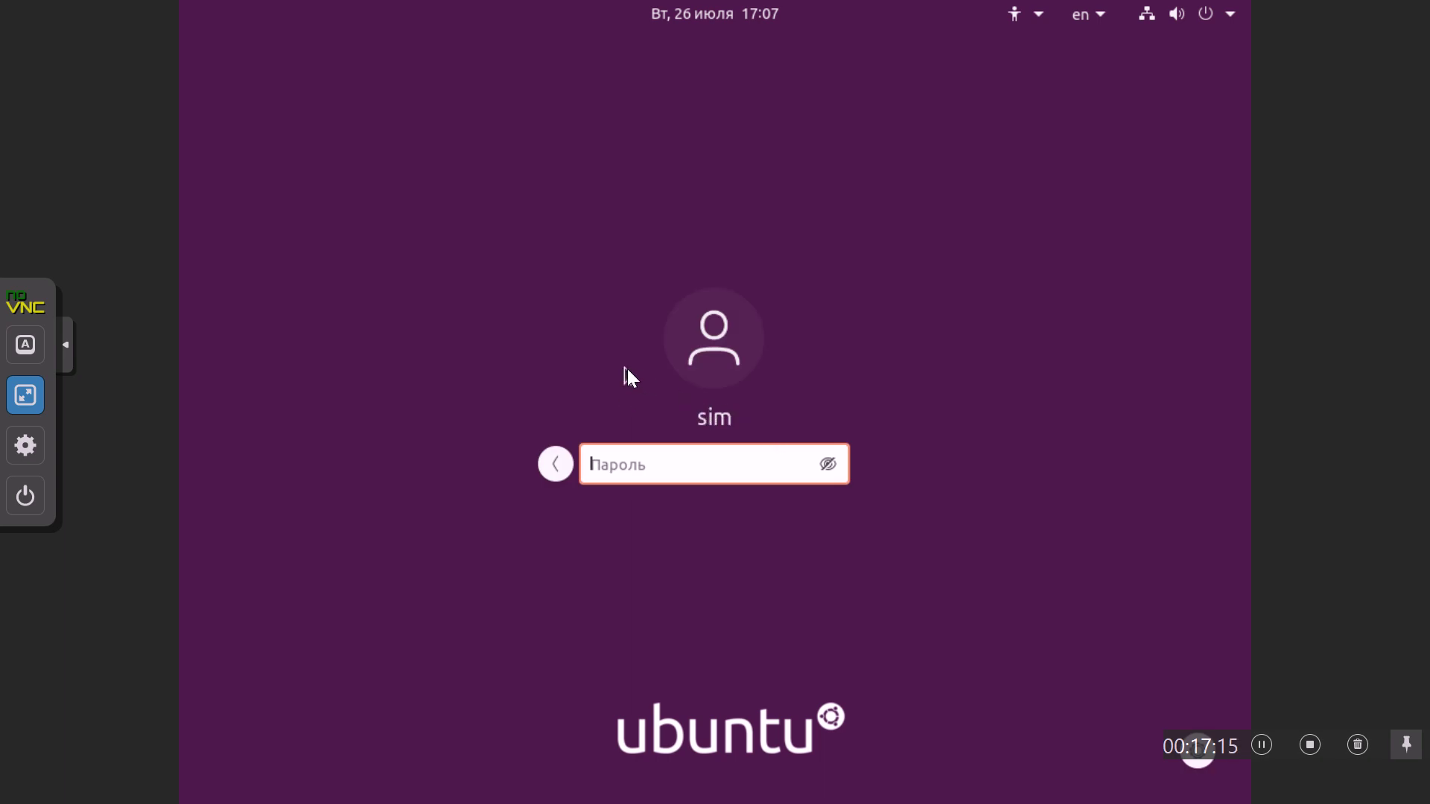
text(*******)
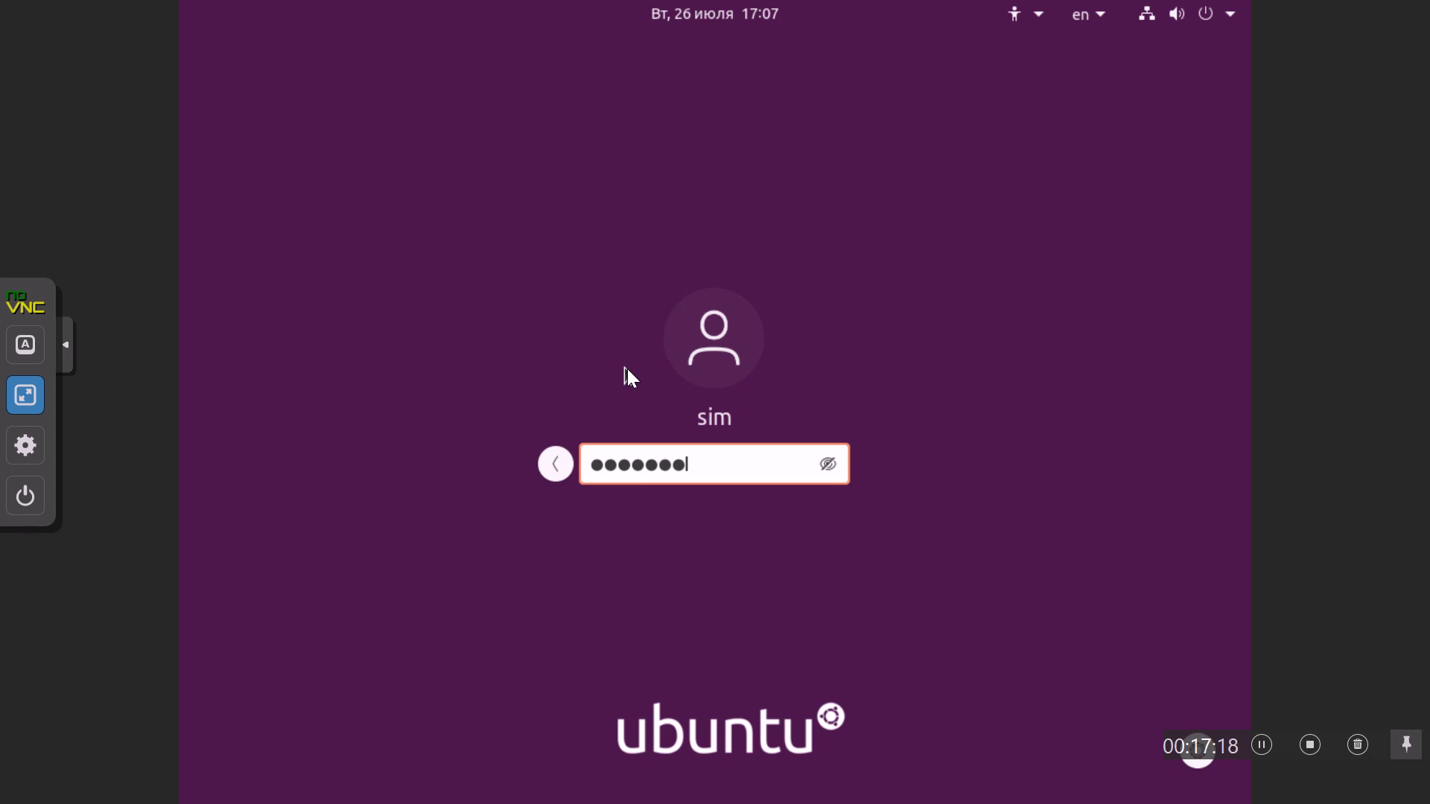
text(*)
key(Return)
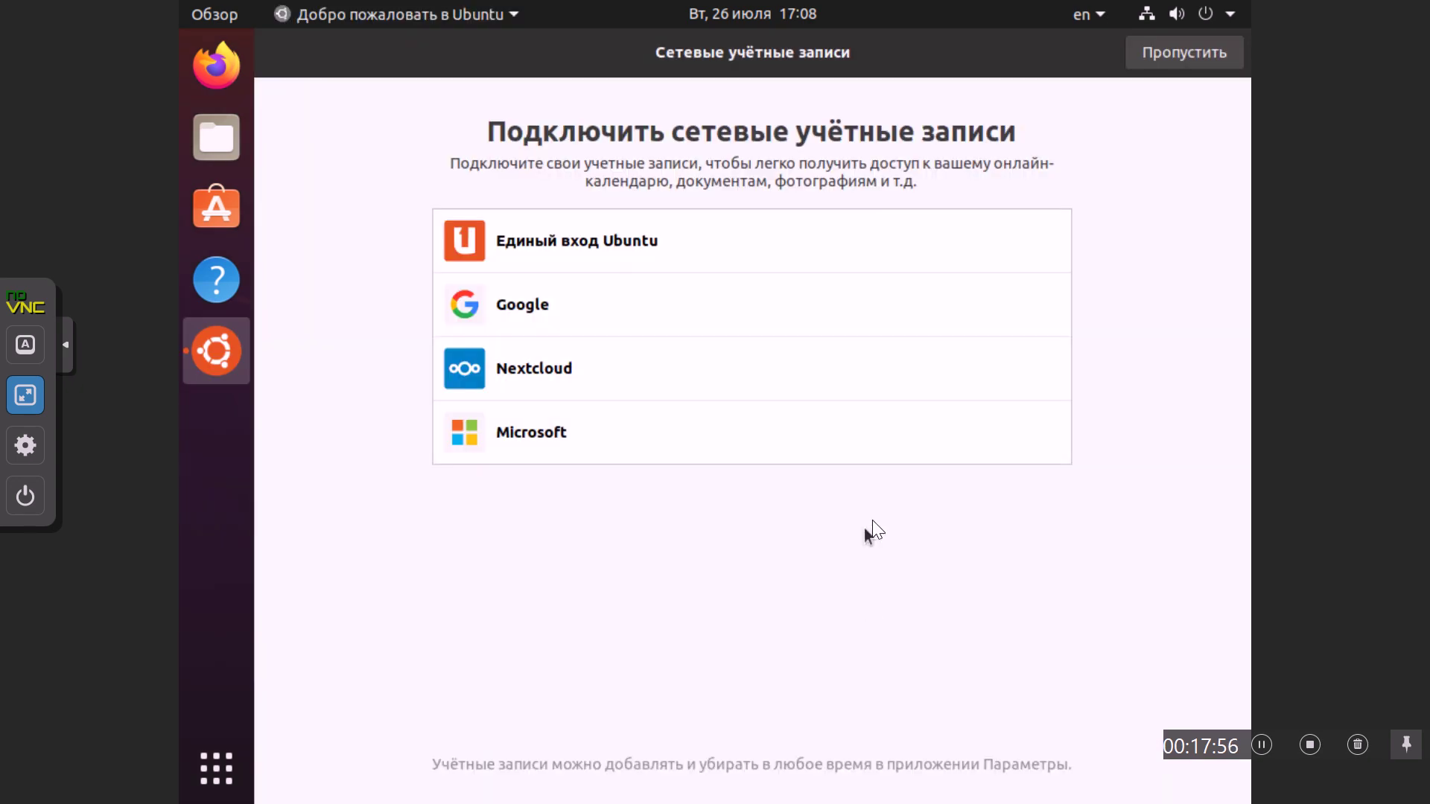
Step: Skip online accounts and Livepatch, decline sending system info, and finish the welcome wizard
click(1198, 52)
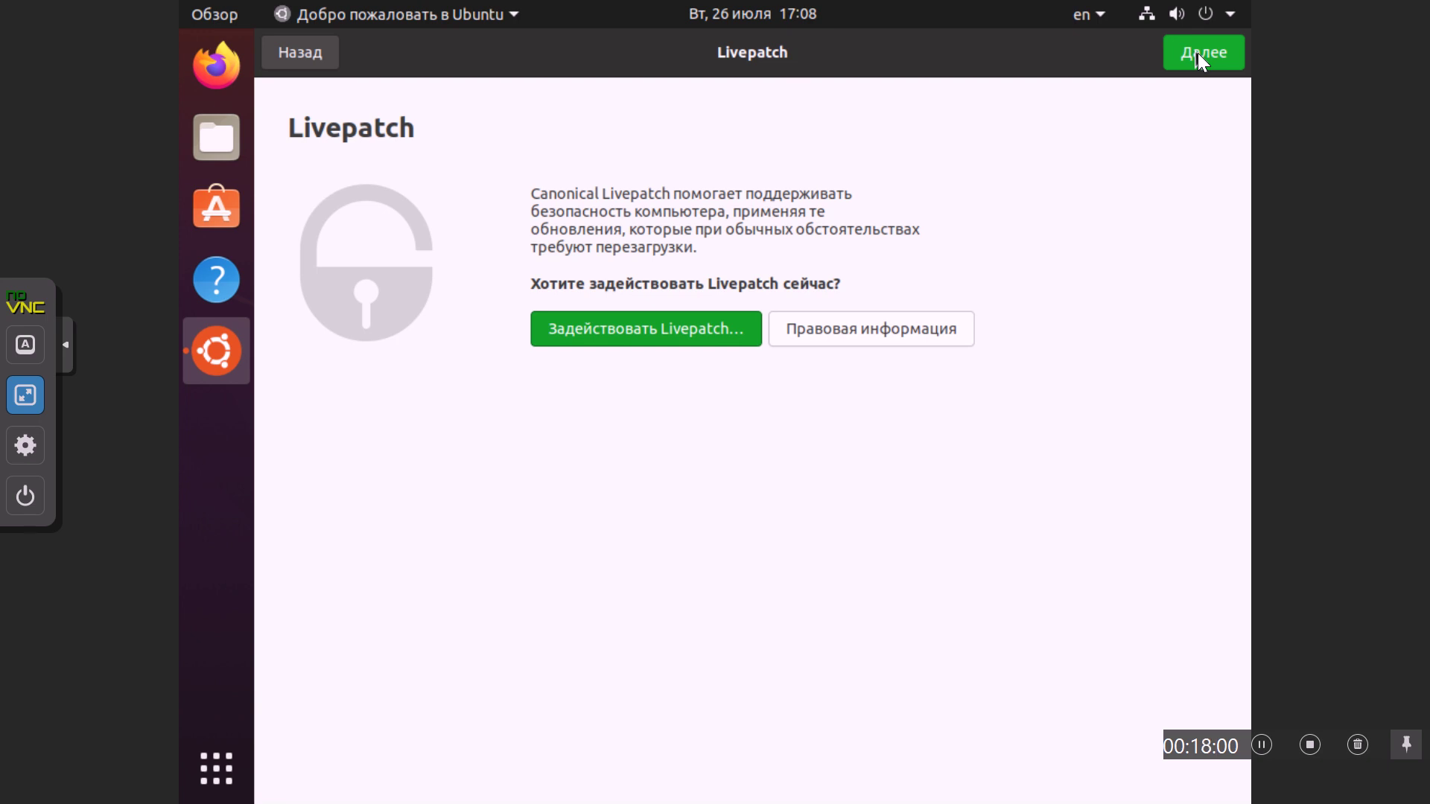
click(1197, 53)
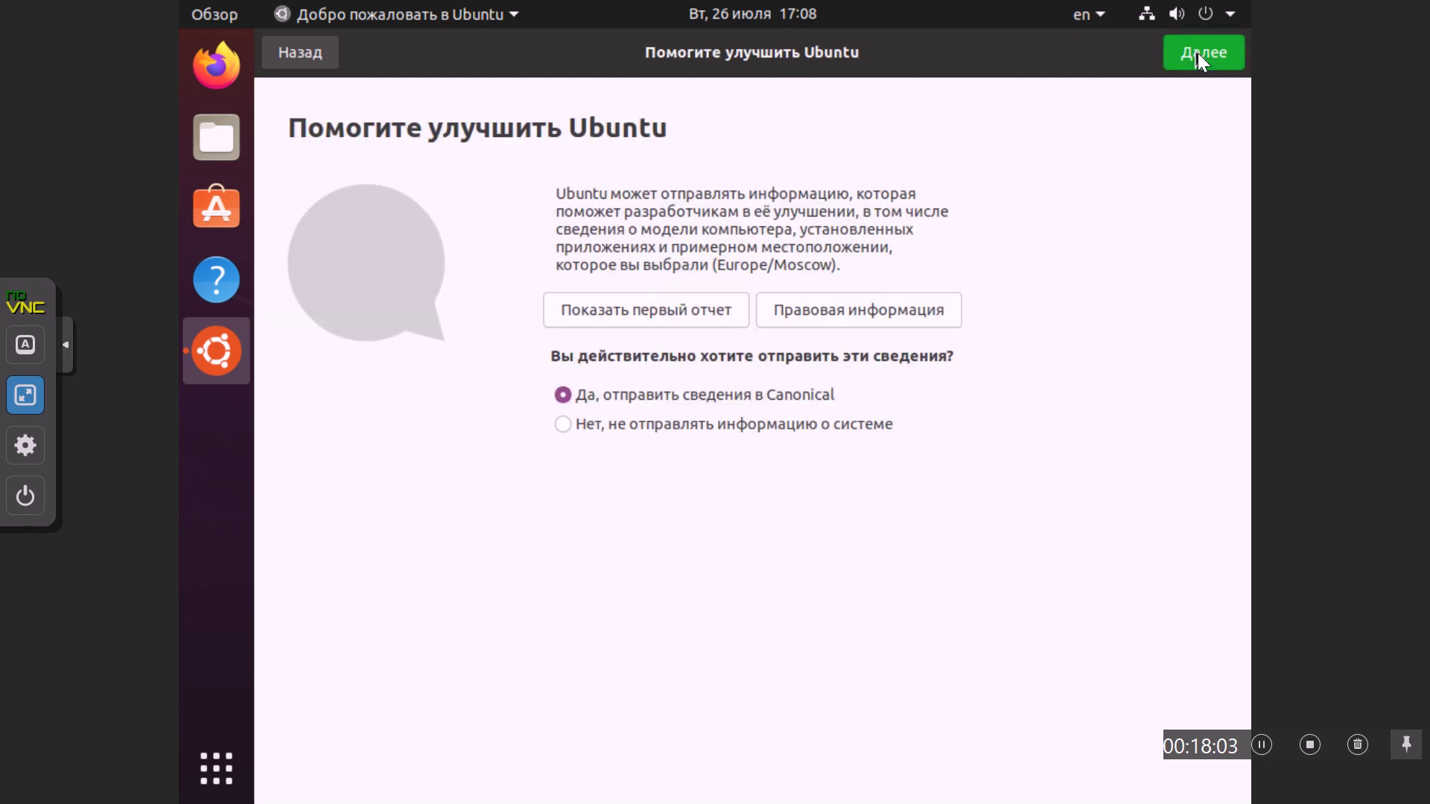
click(564, 424)
click(1189, 55)
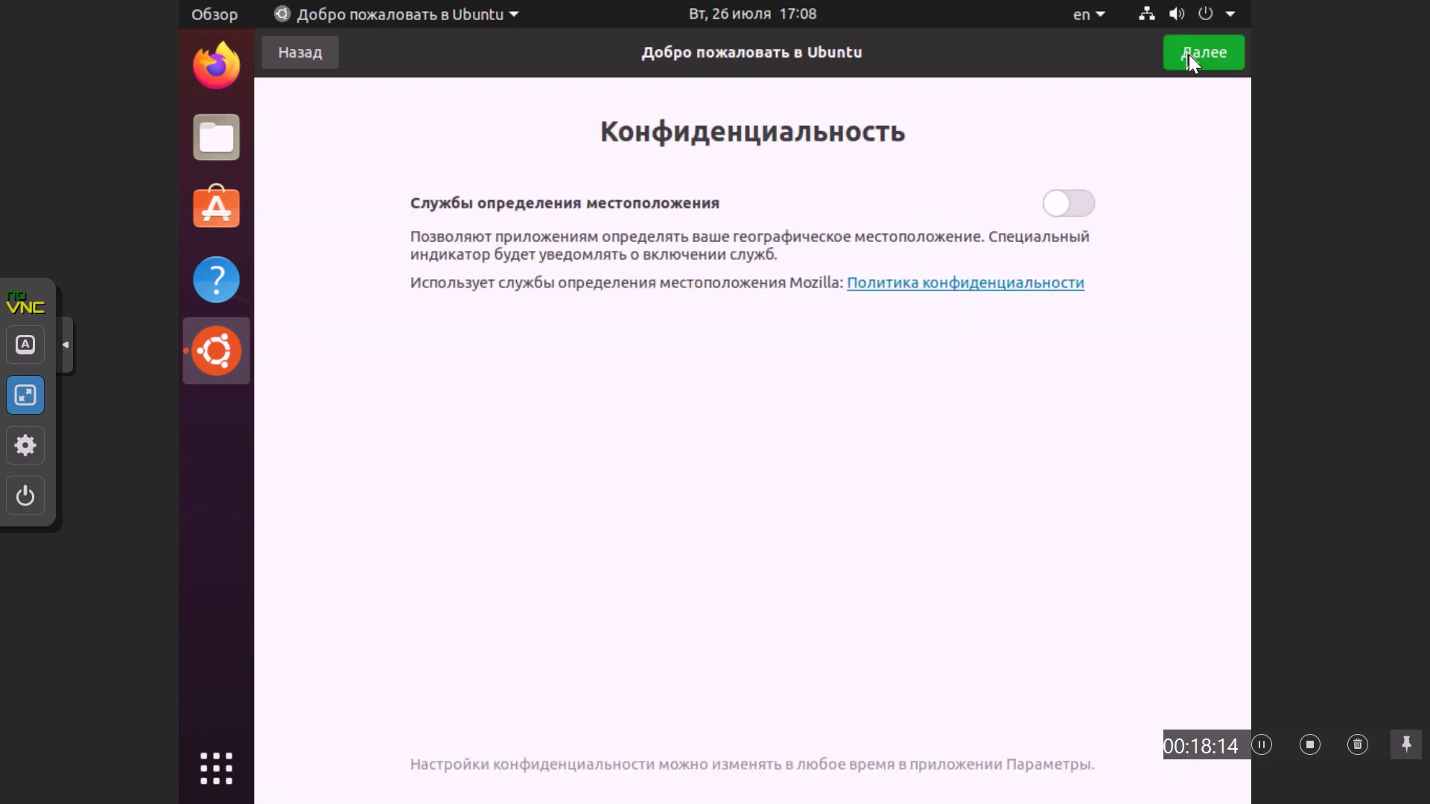
click(1190, 55)
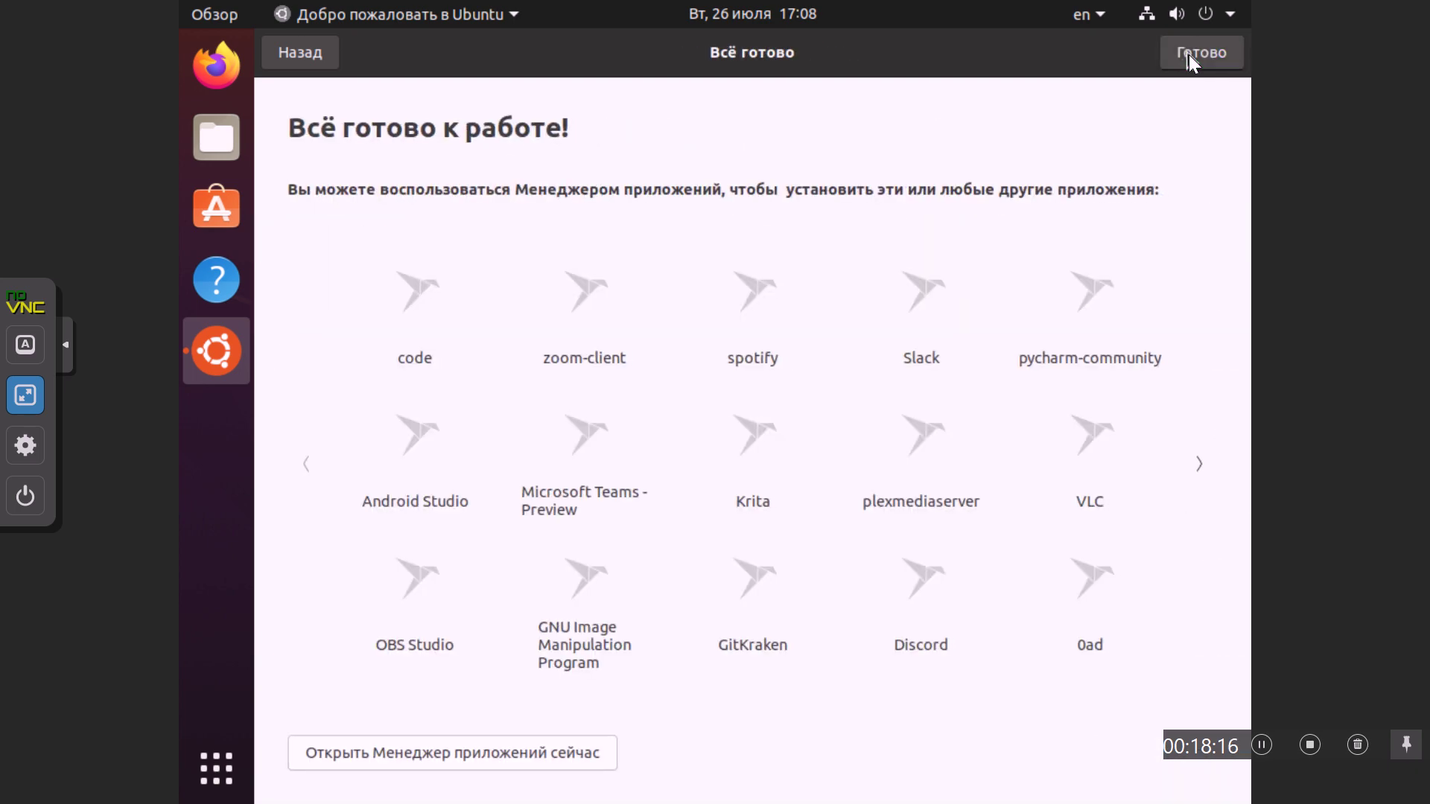
click(1189, 55)
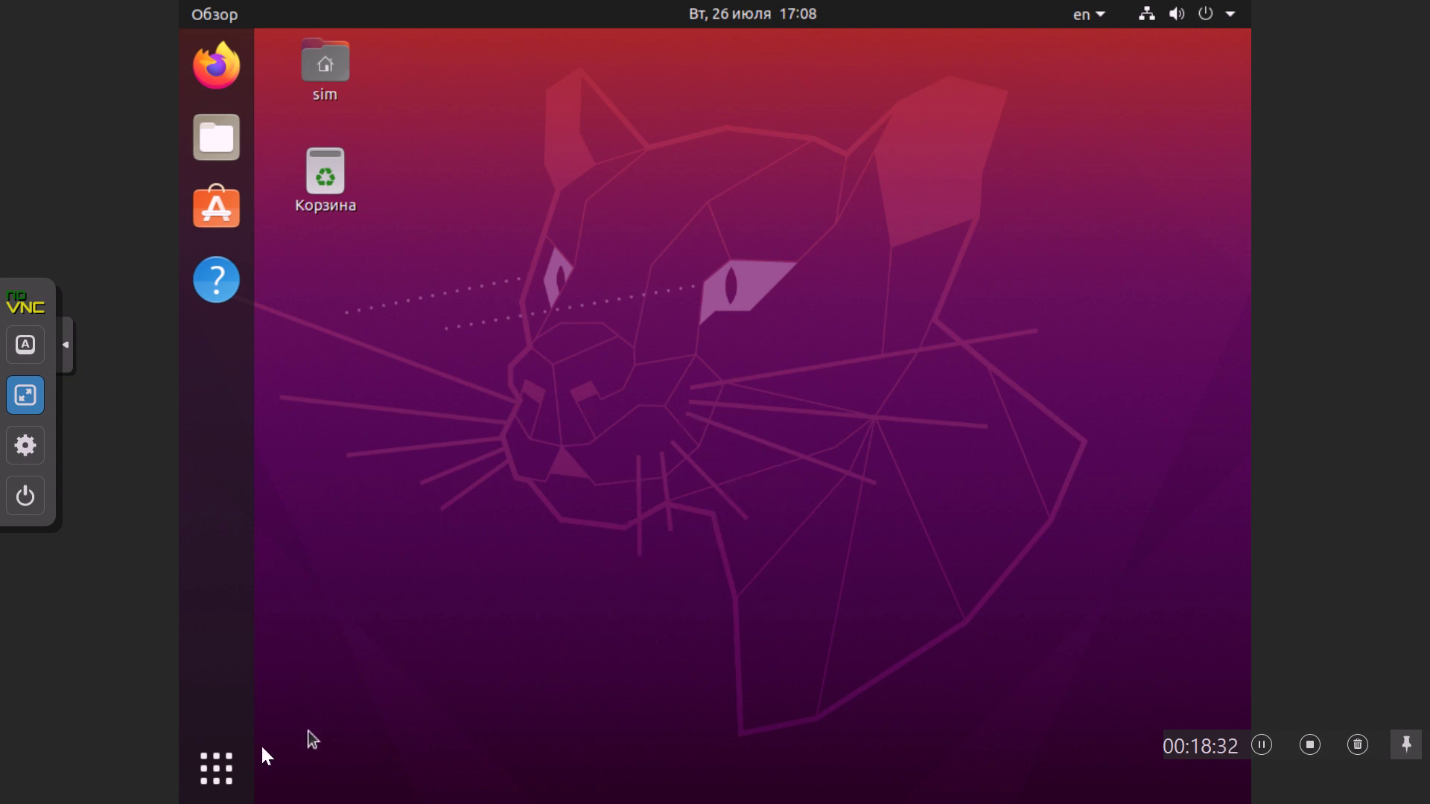
Step: Launch Terminal from Show Applications and open its Параметры (preferences) window
click(215, 767)
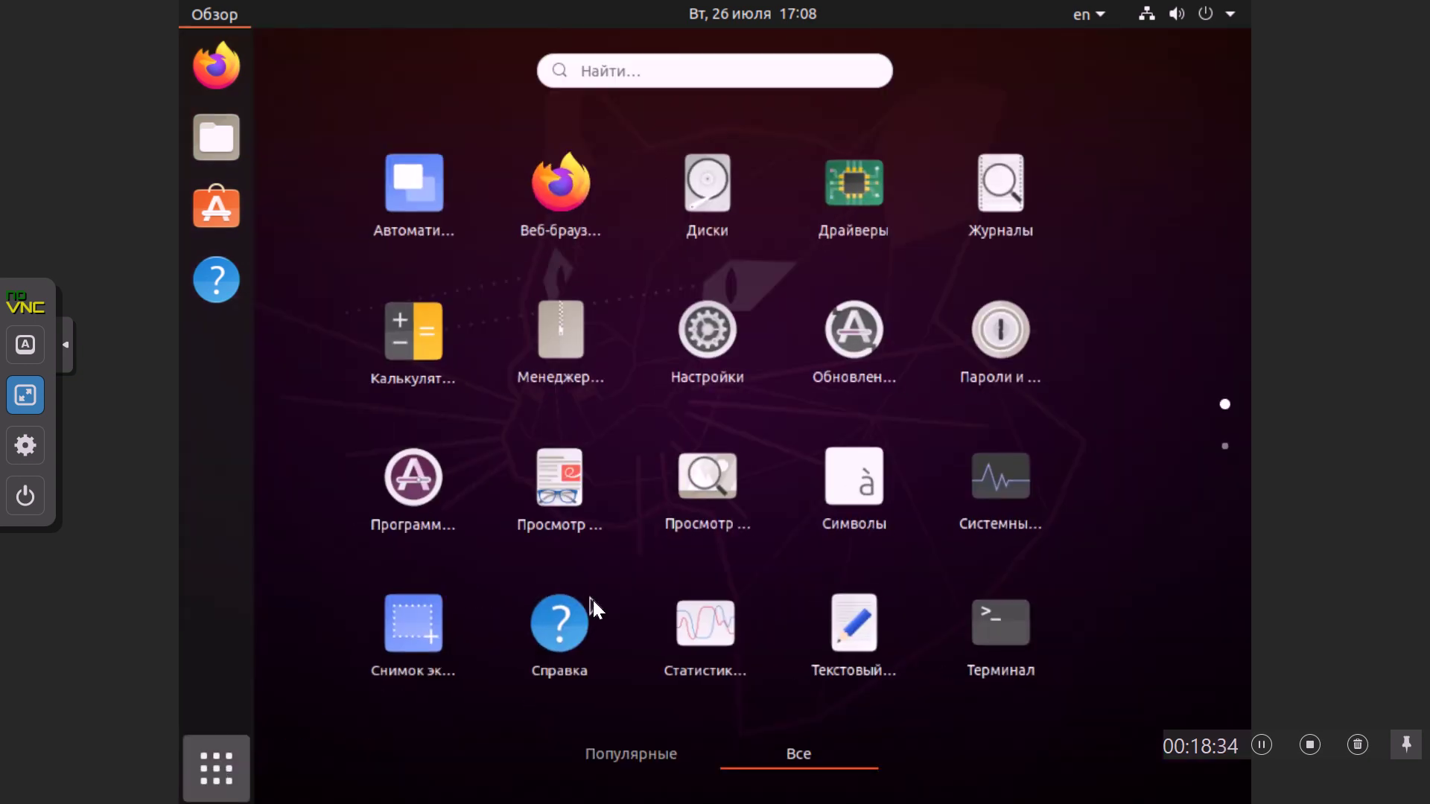
click(1005, 635)
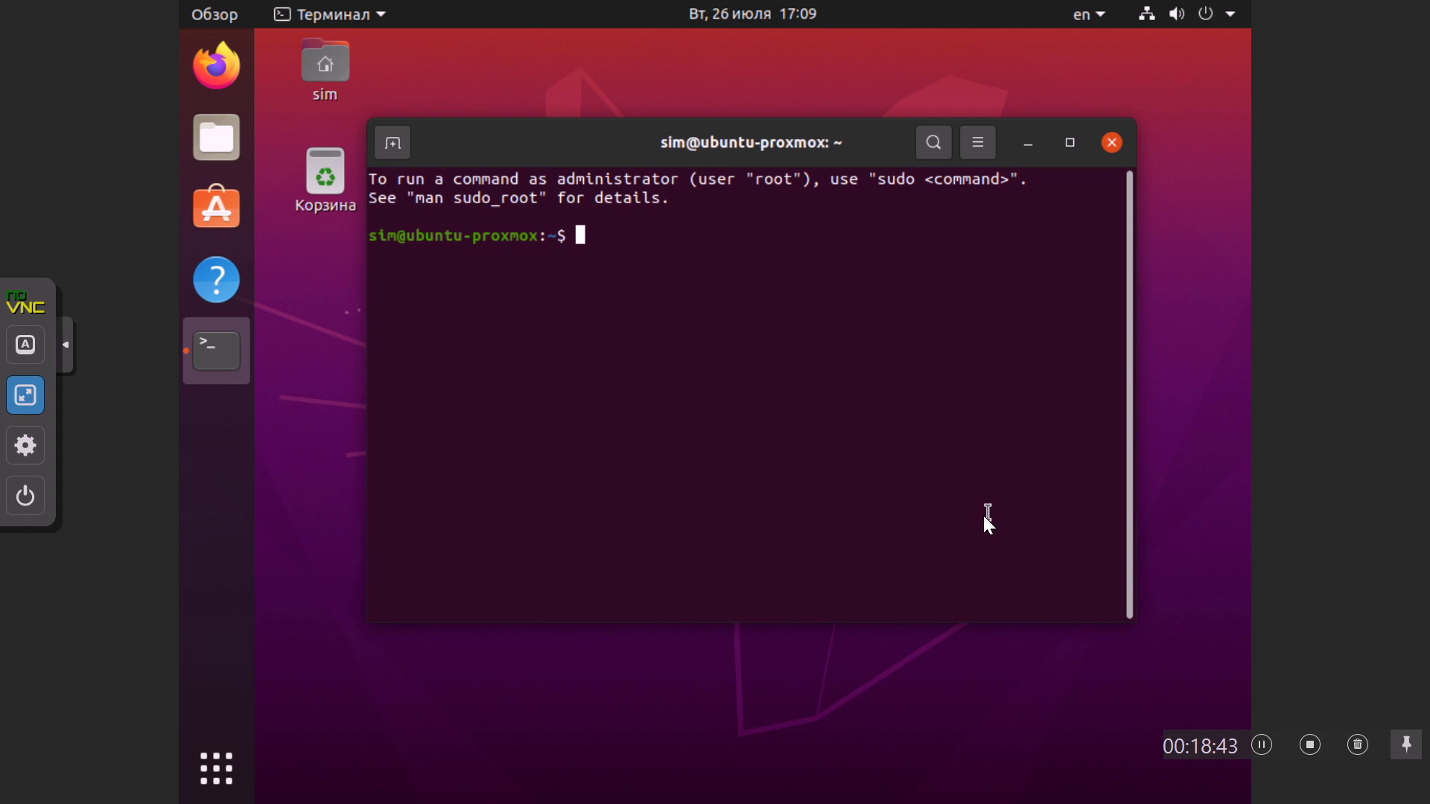
right_click(759, 393)
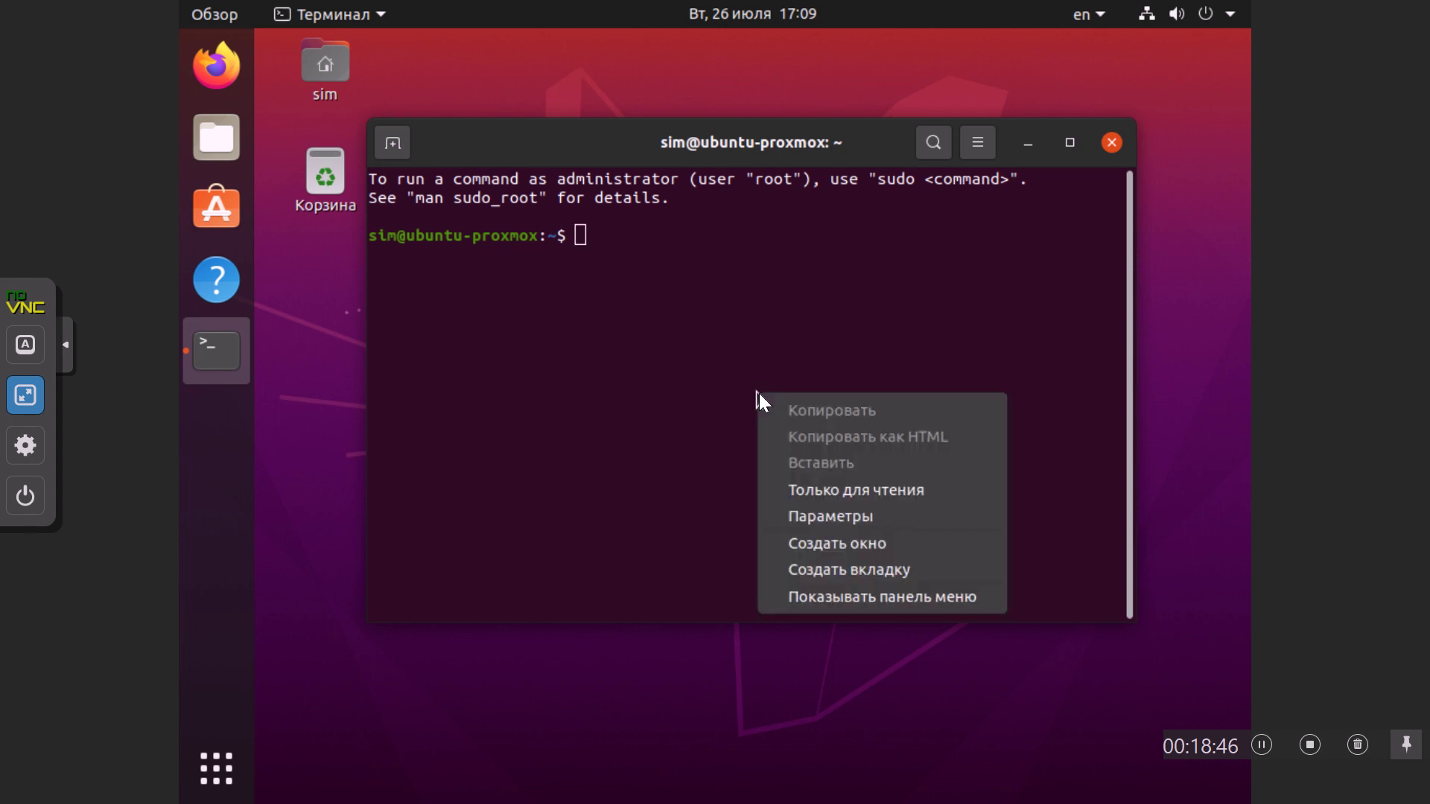
click(802, 517)
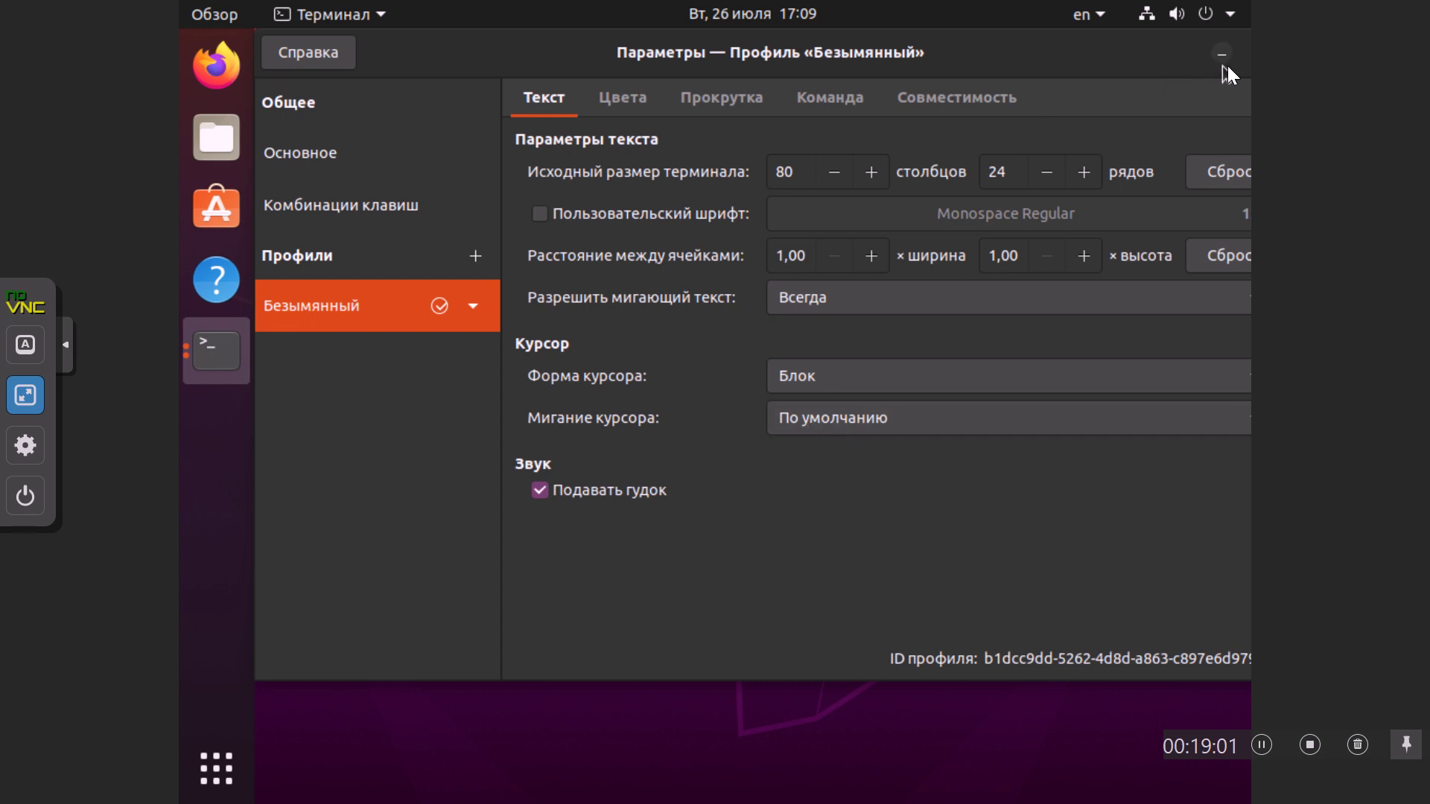
click(846, 746)
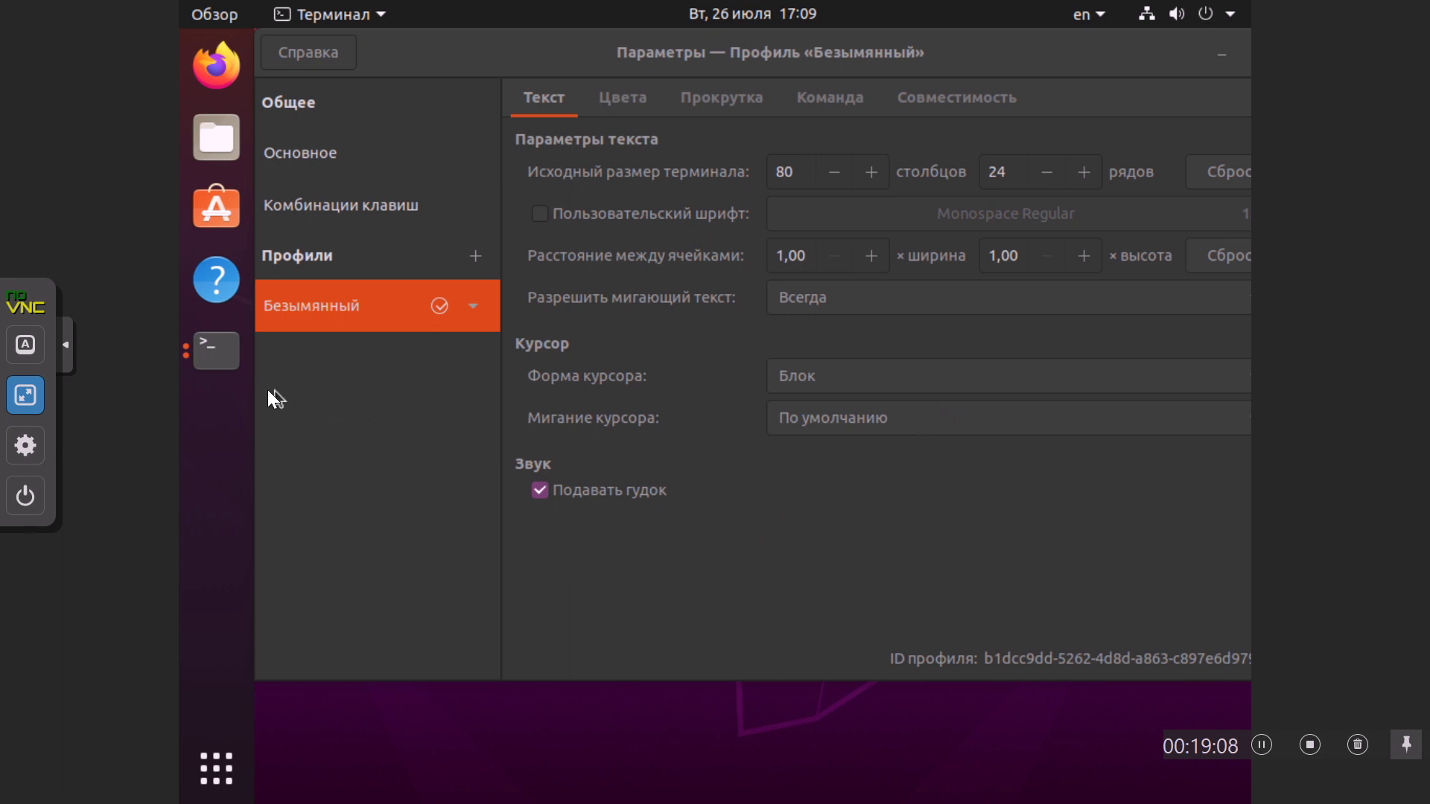
Step: Quit all Terminal windows, dismiss the software update prompt, and relaunch Terminal
right_click(212, 359)
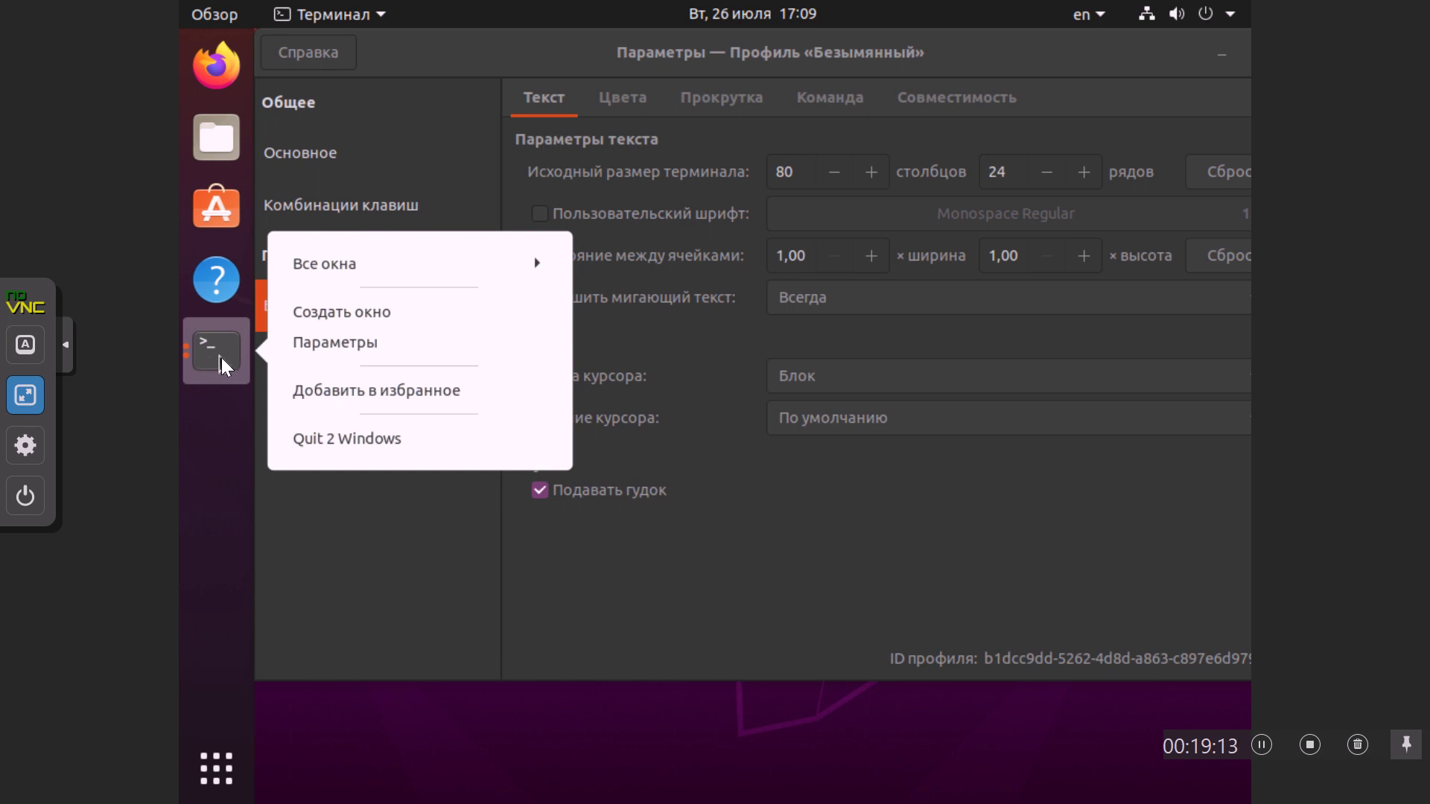
click(336, 440)
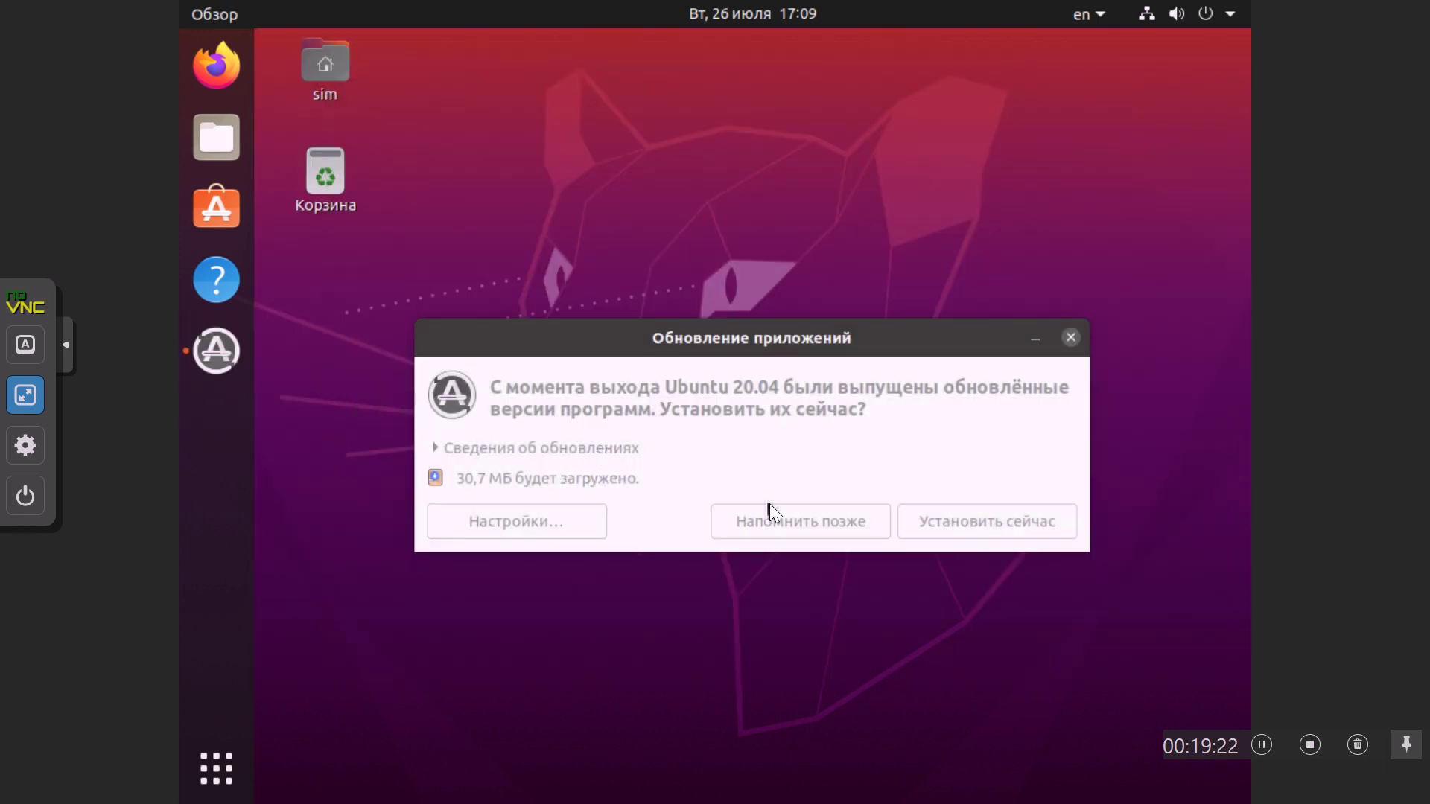
click(1070, 339)
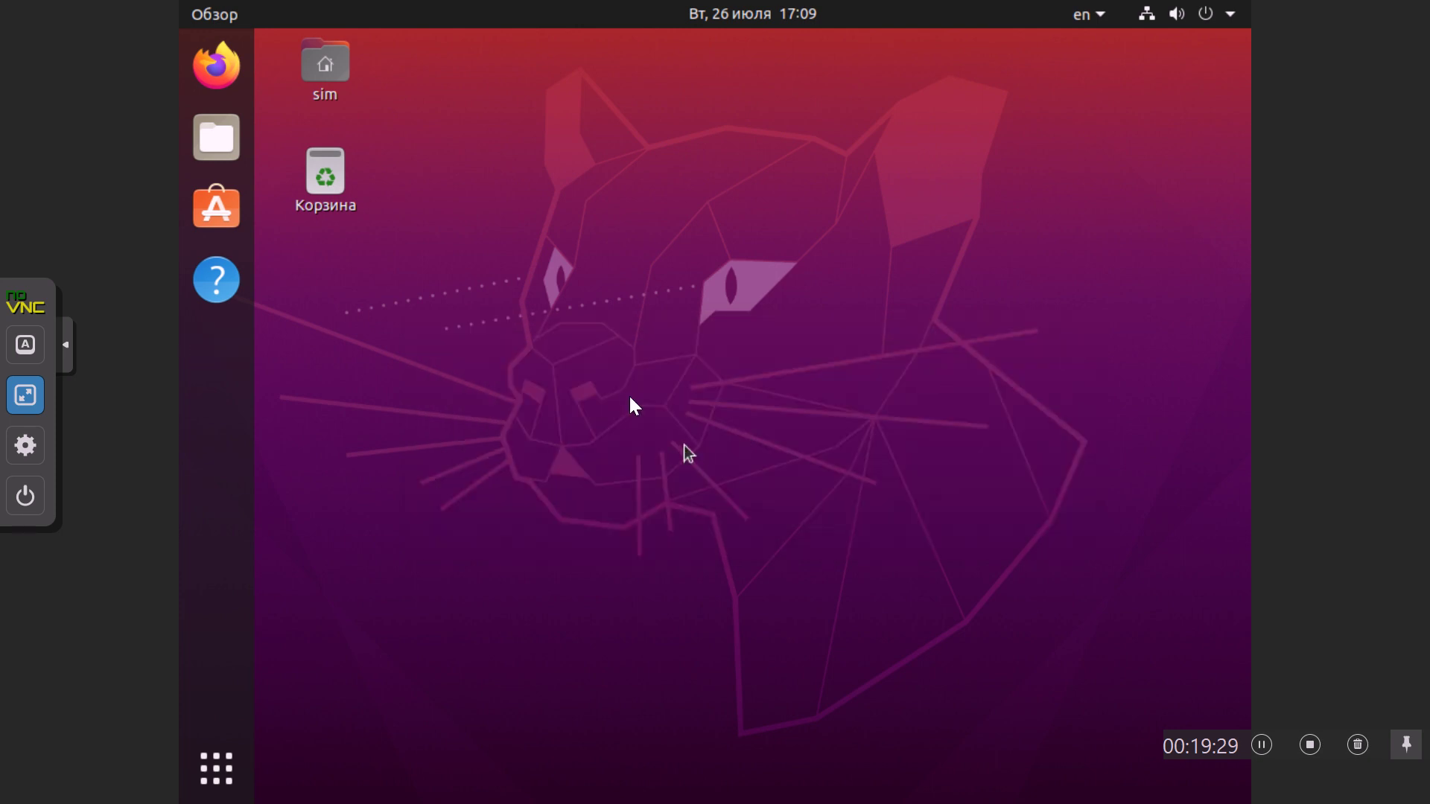
click(218, 771)
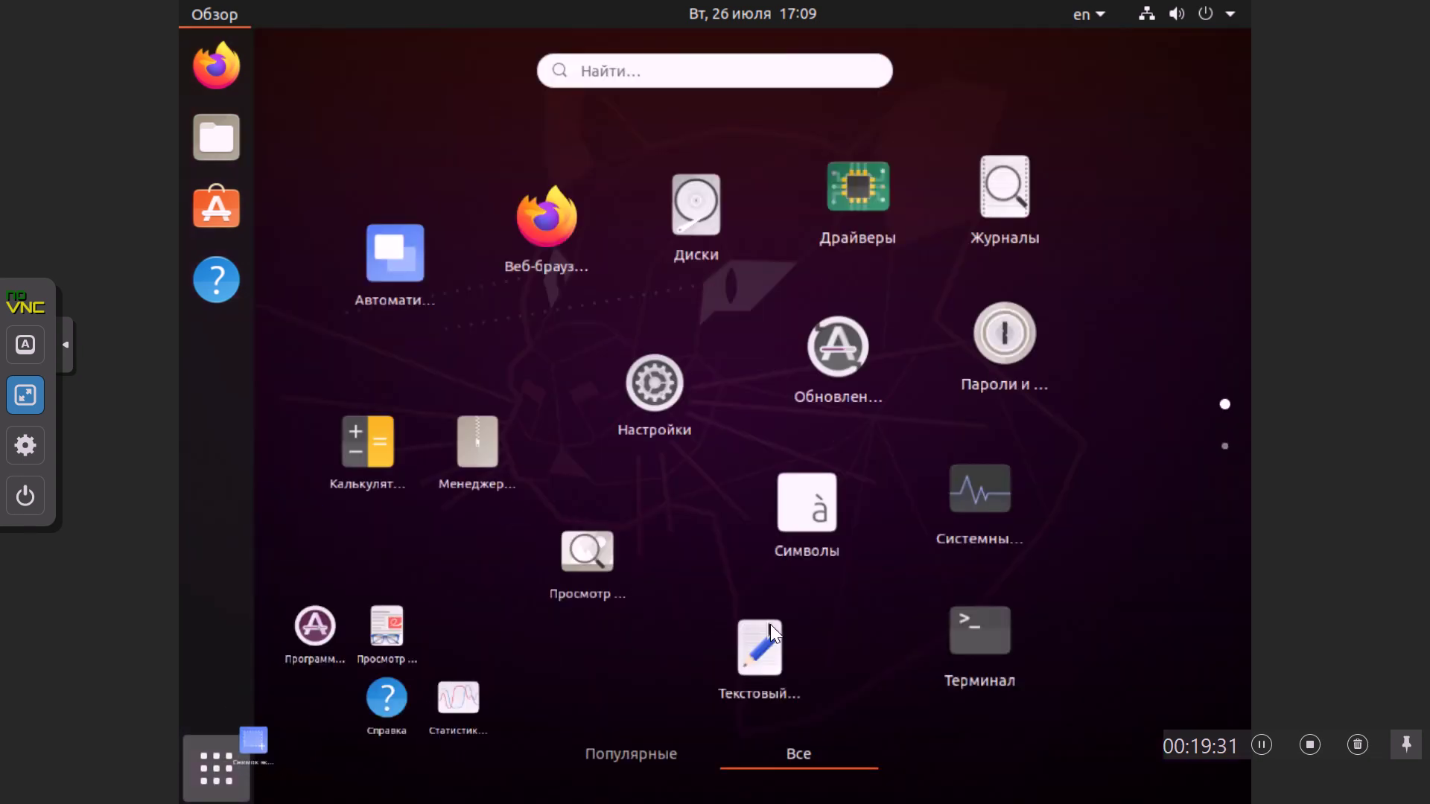
click(1013, 637)
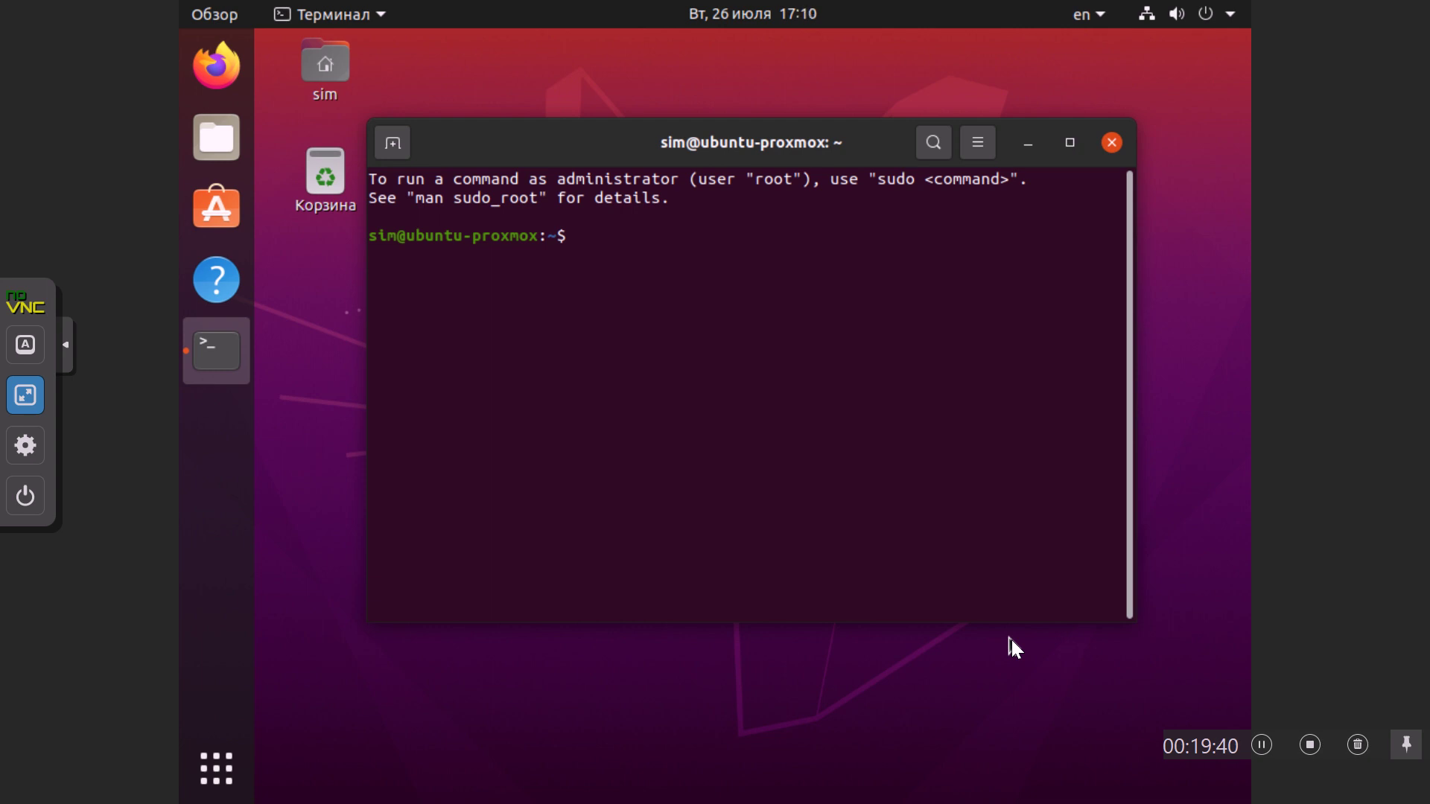
Step: Change root's password with sudo passwd root after plain passwd root fails, and close the terminal
text(passwd root)
key(Return)
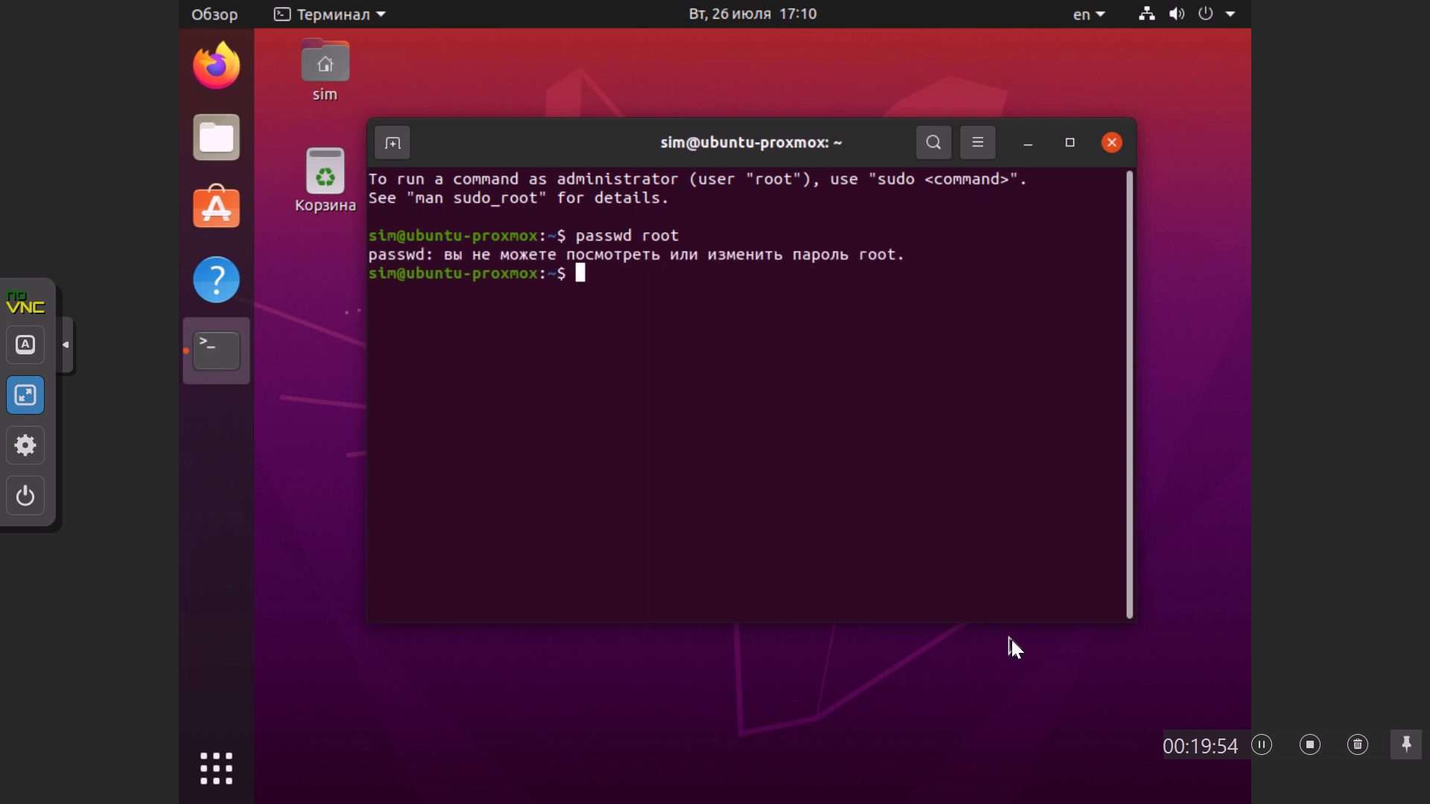
text(sudo passwd )
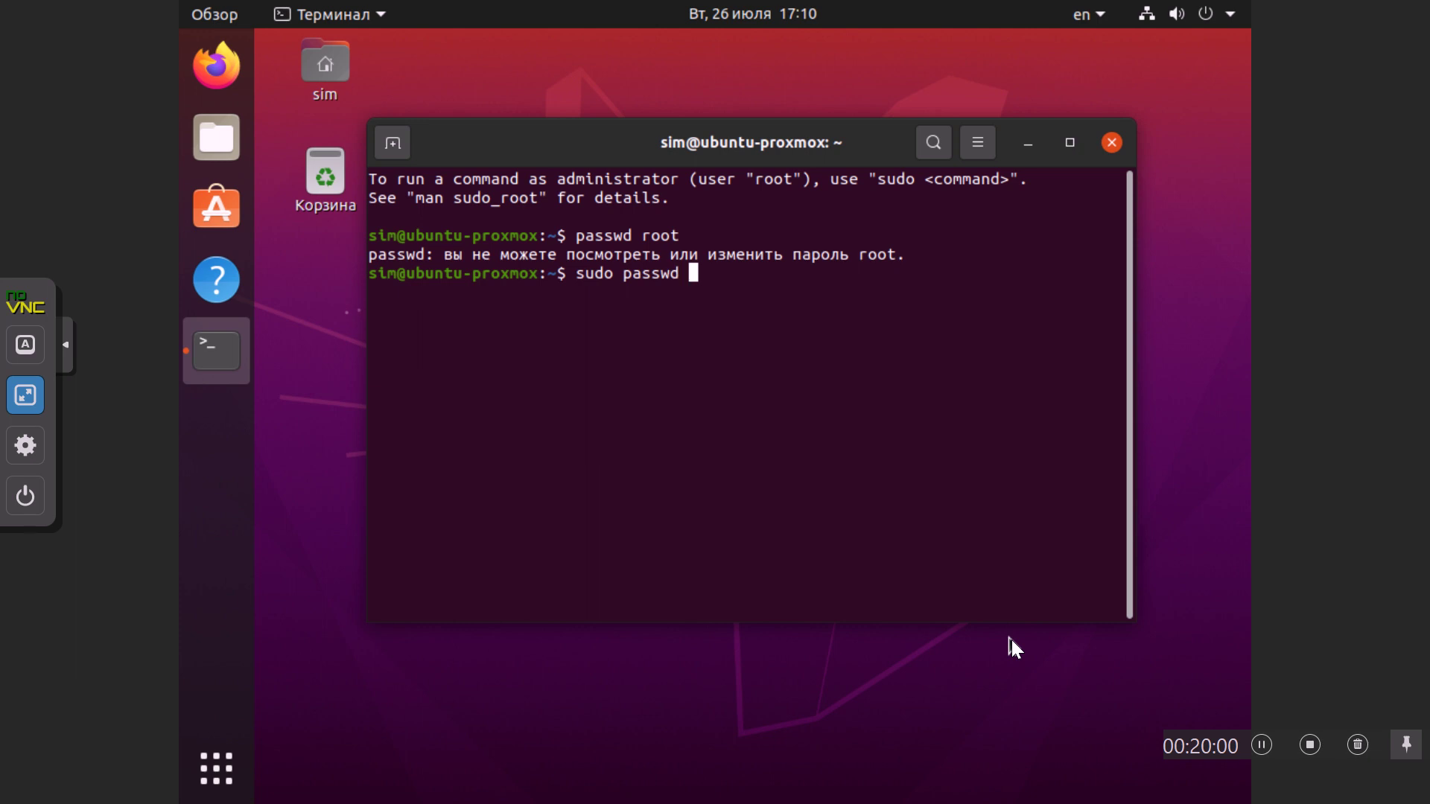
text(root)
key(Return)
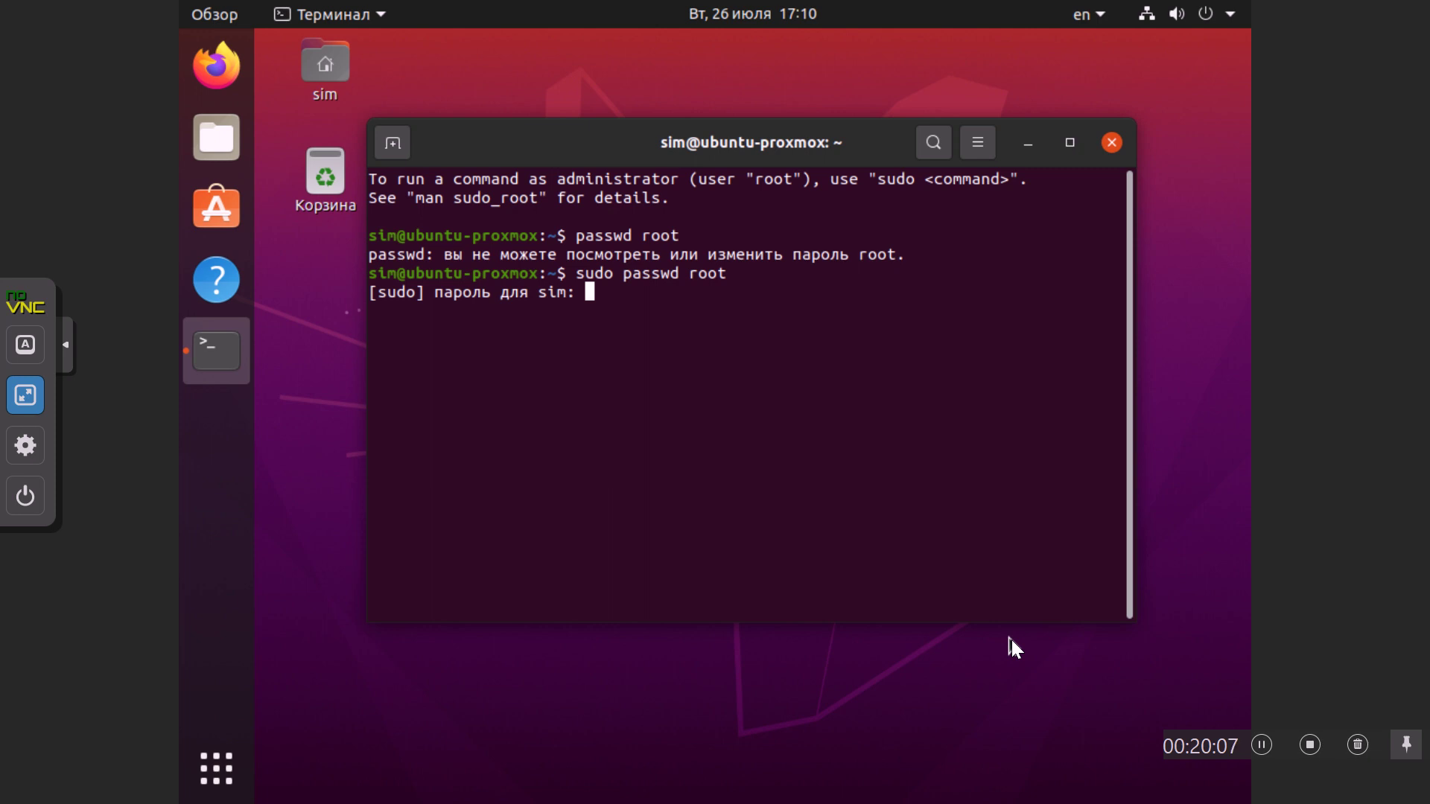
key(Return)
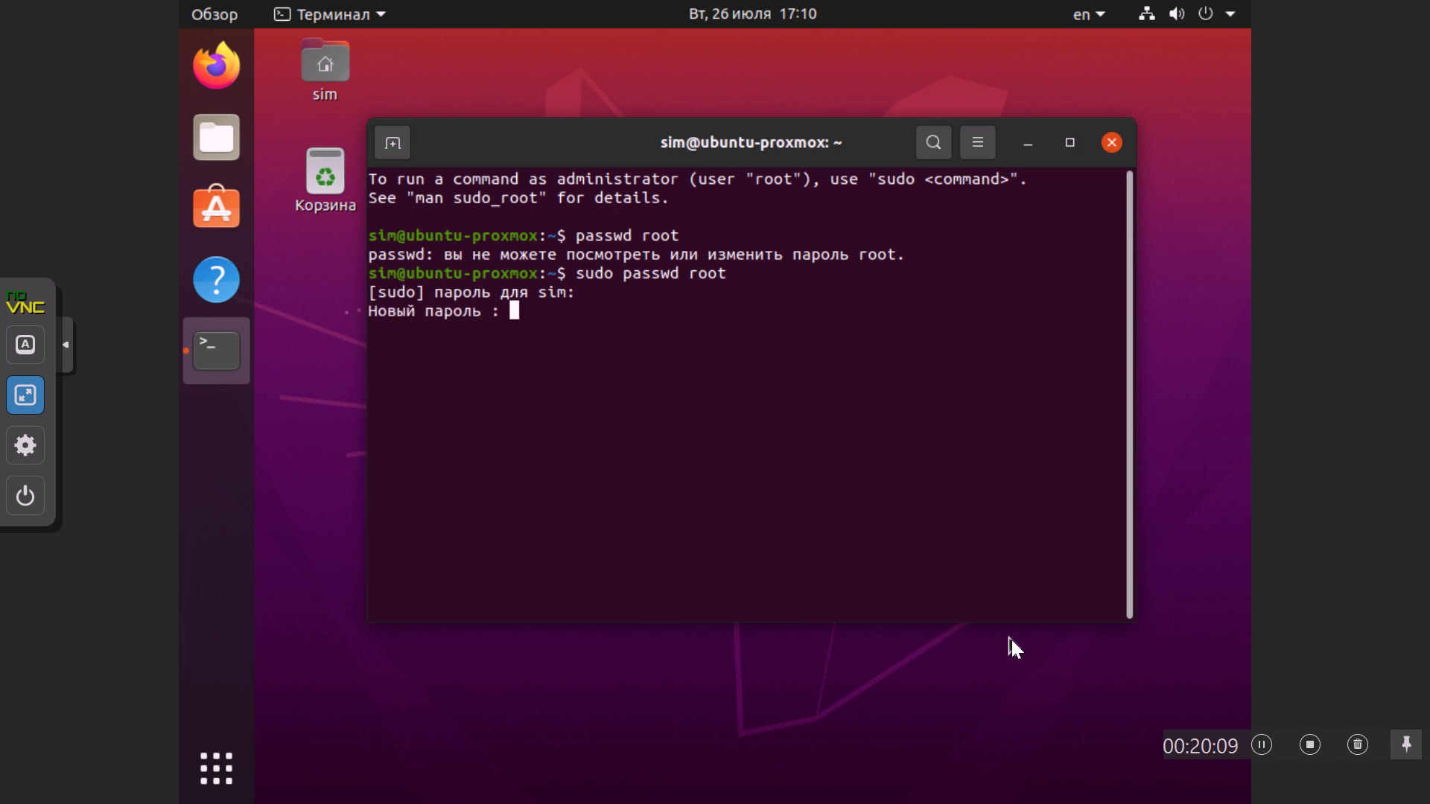
key(Return)
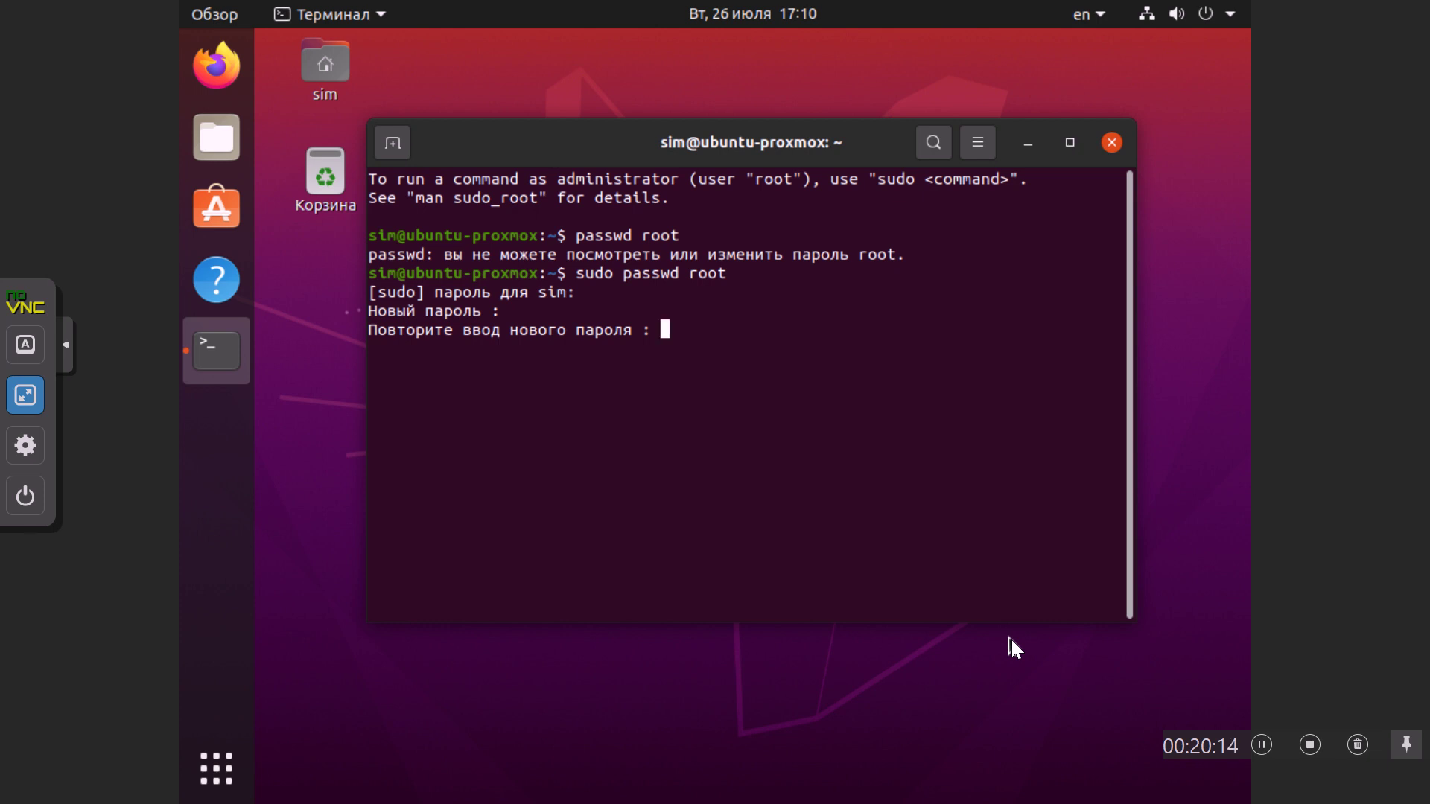
key(Return)
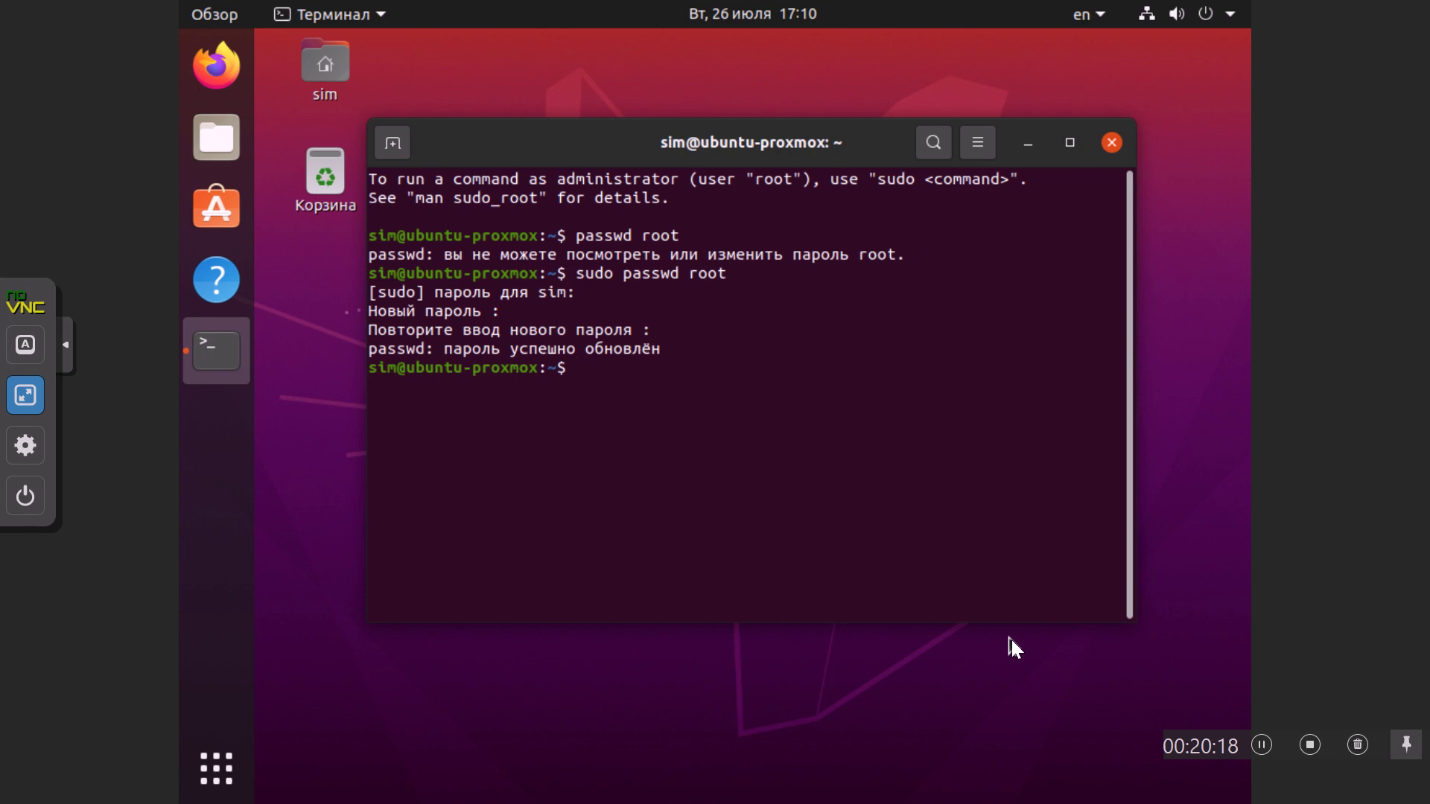
key(ctrl+d)
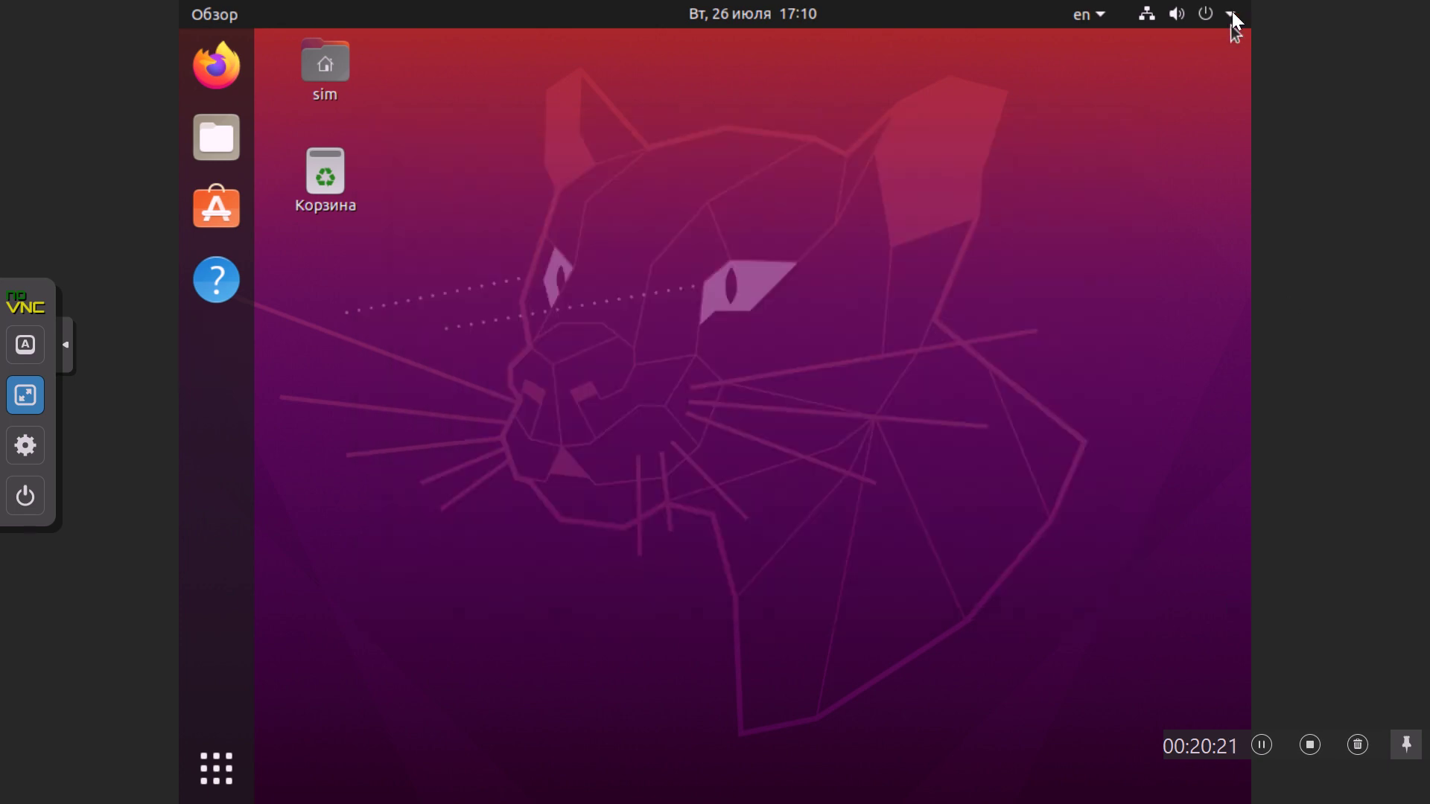
Step: Log out via the system menu's Завершить сеанс, then enter root under 'Нет в списке?'
click(1232, 15)
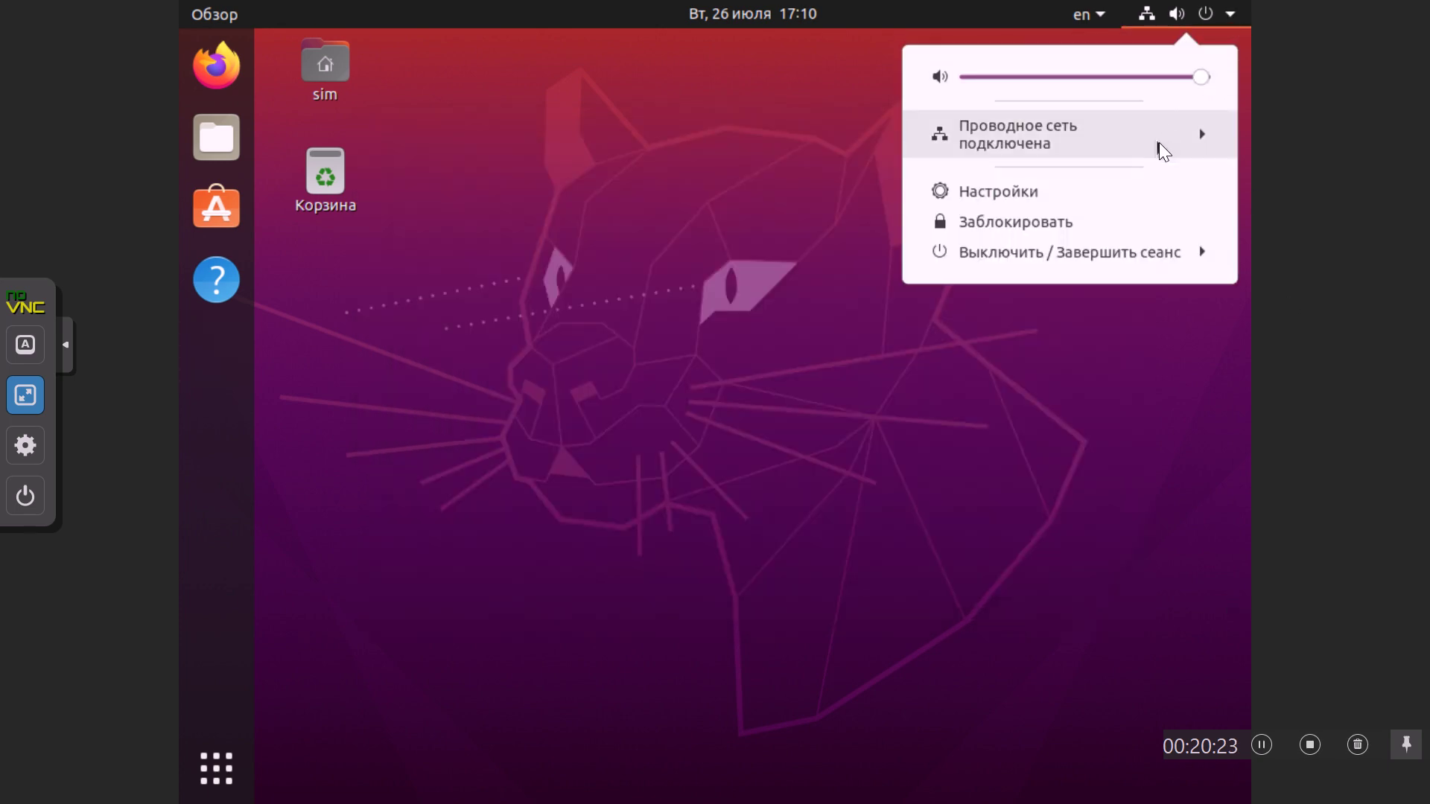
click(1122, 260)
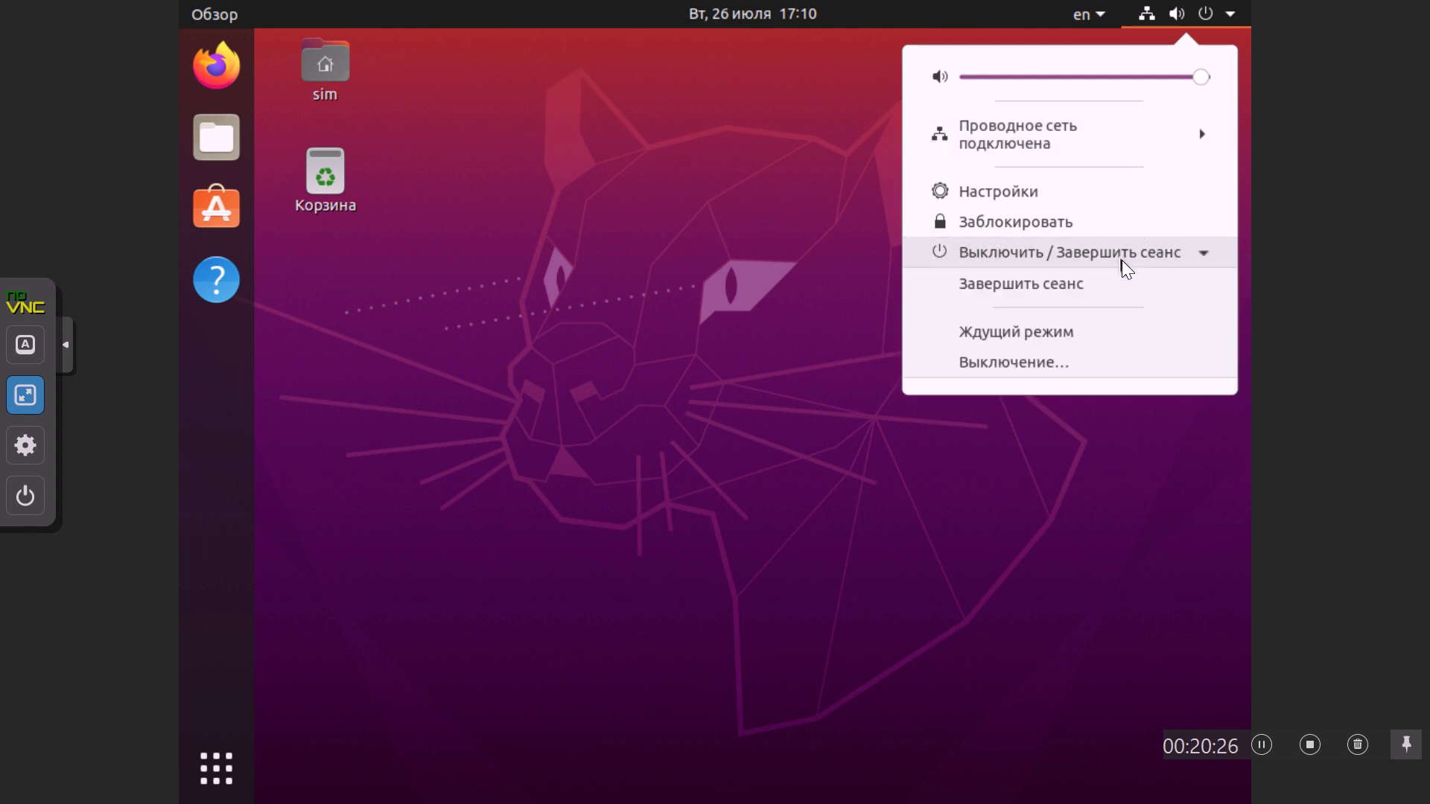
click(1042, 284)
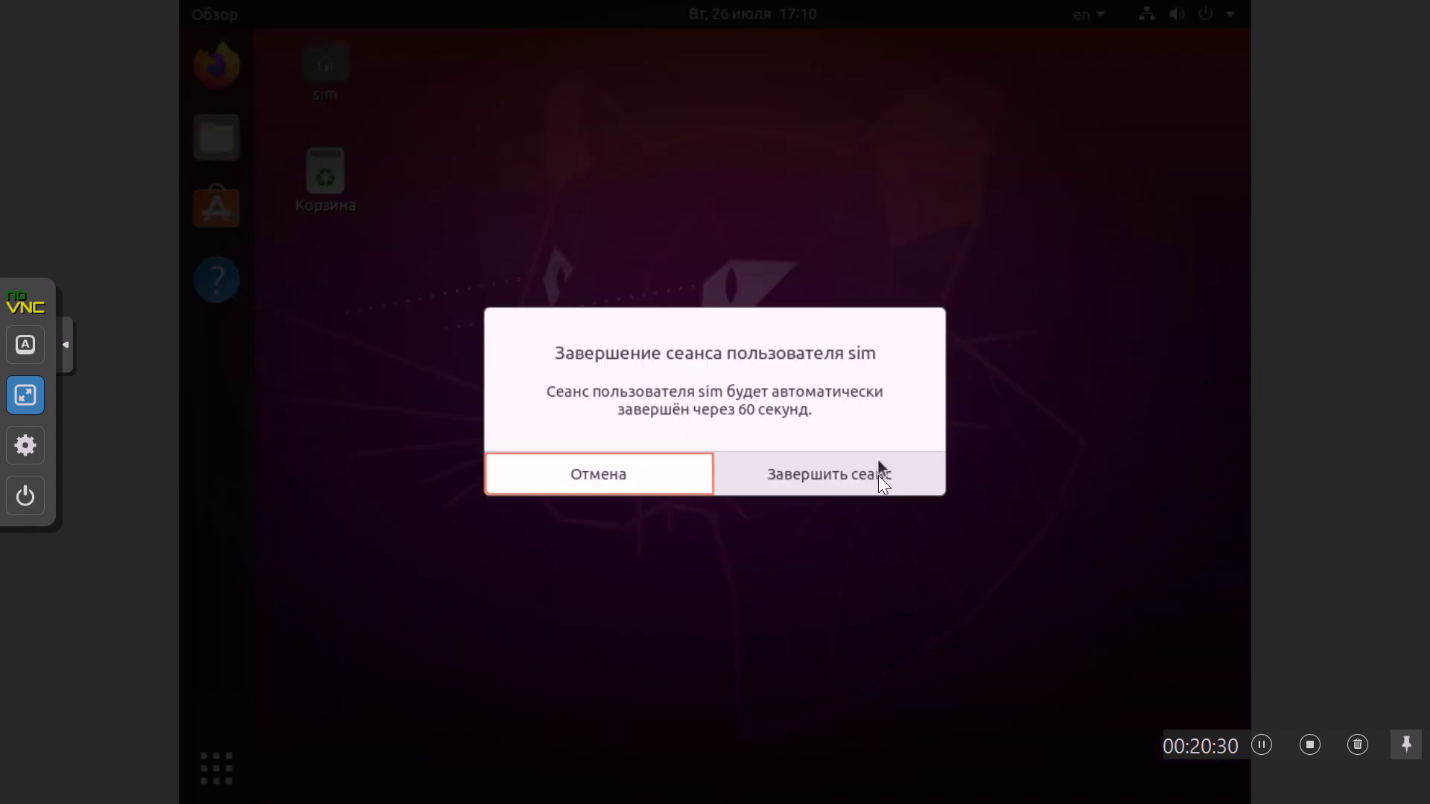
click(880, 481)
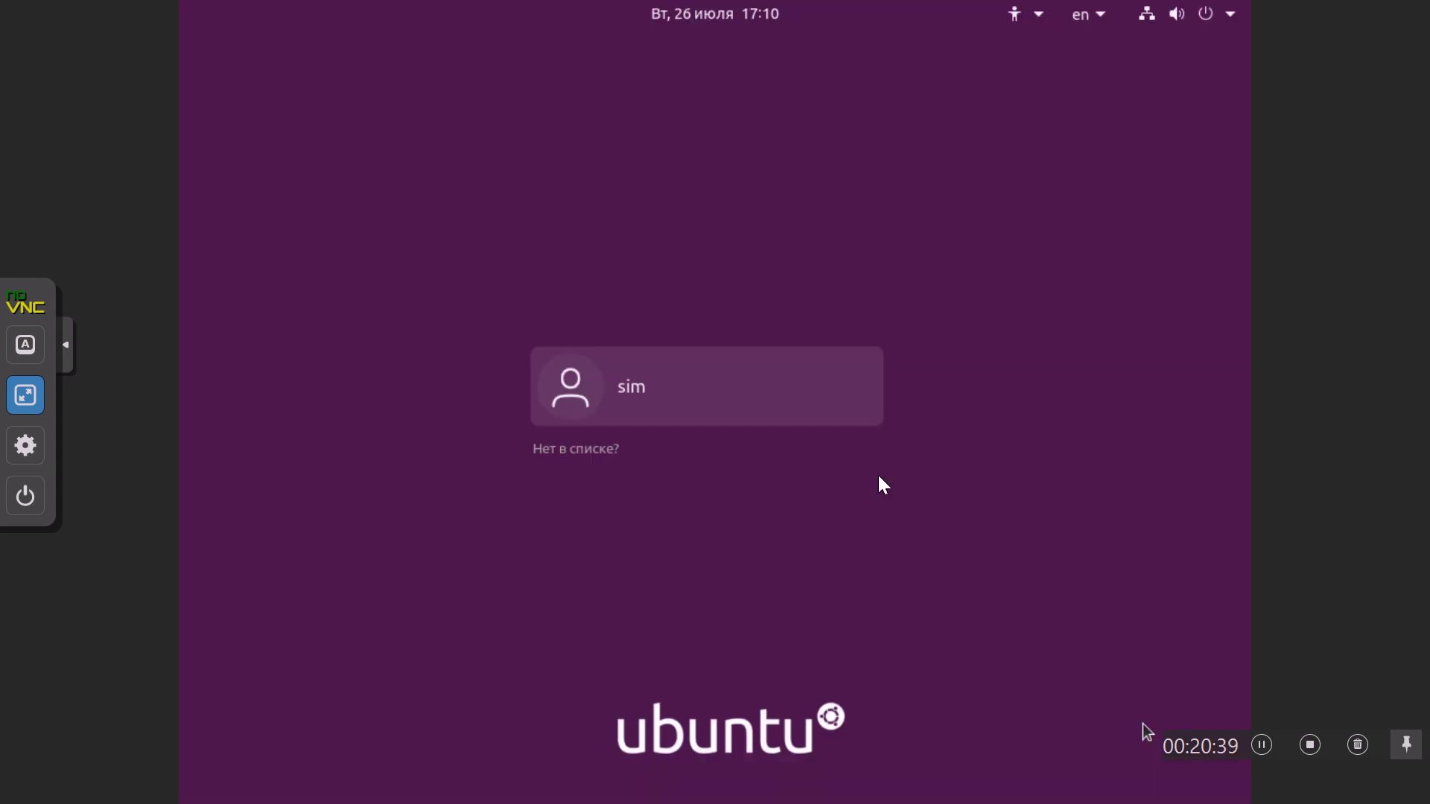
click(580, 450)
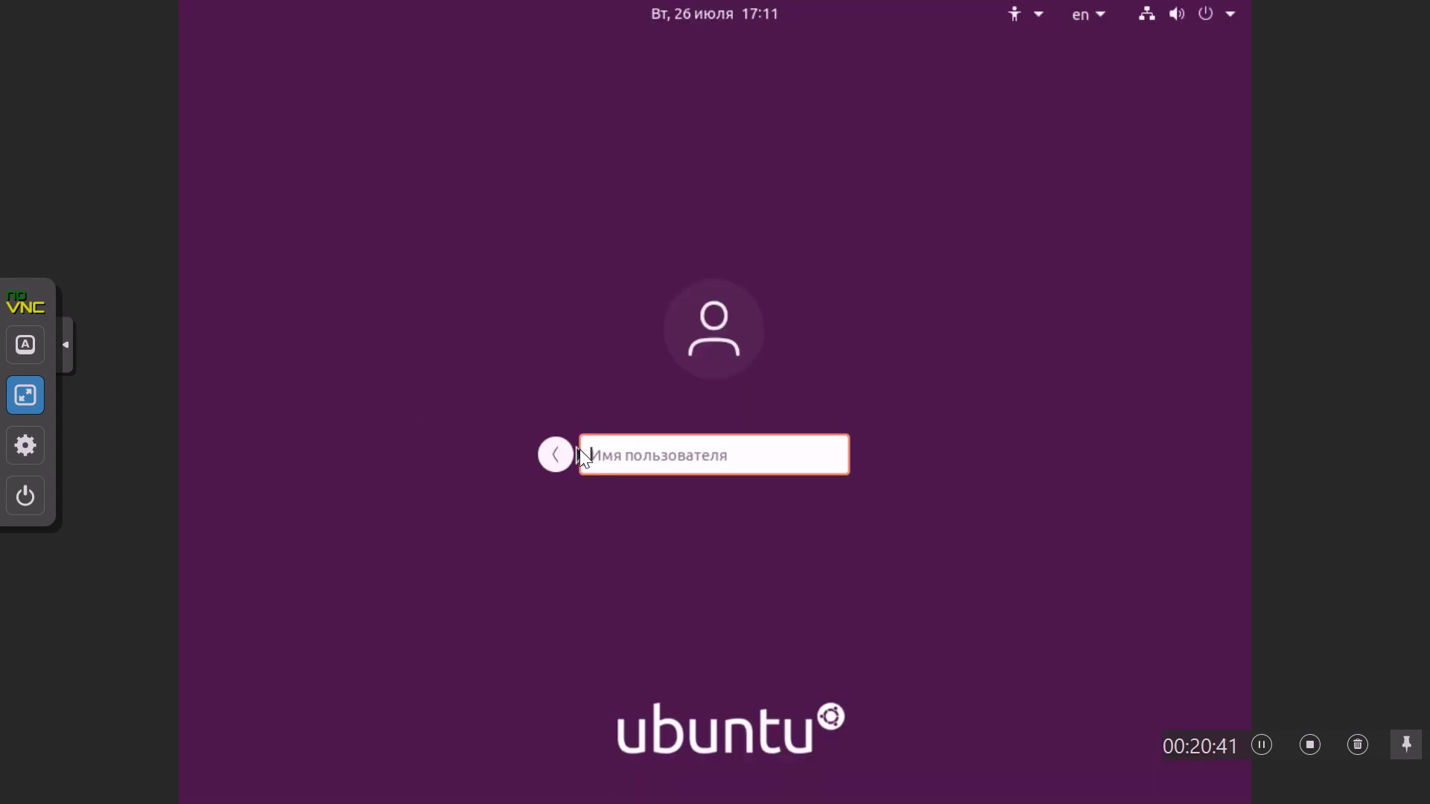
text(root)
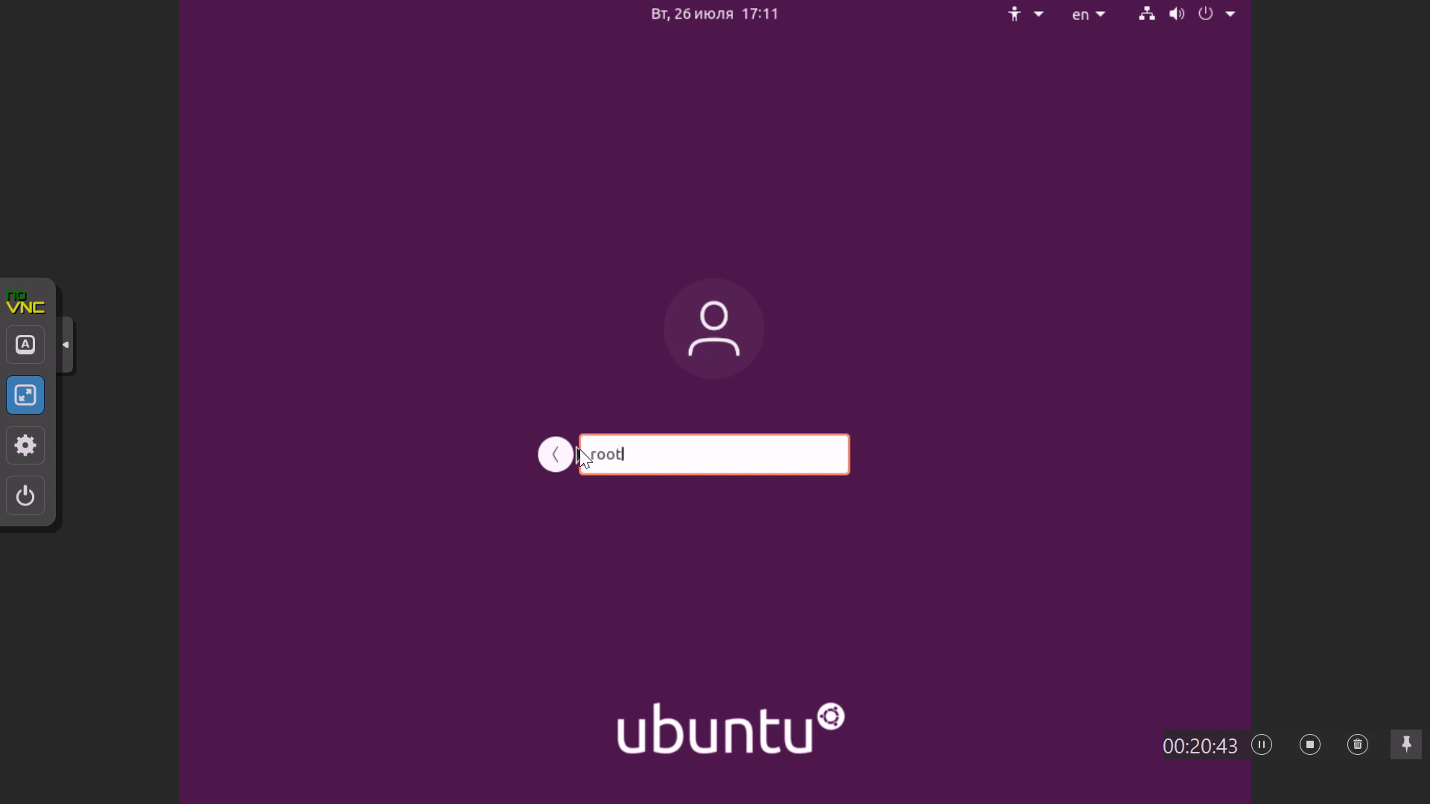